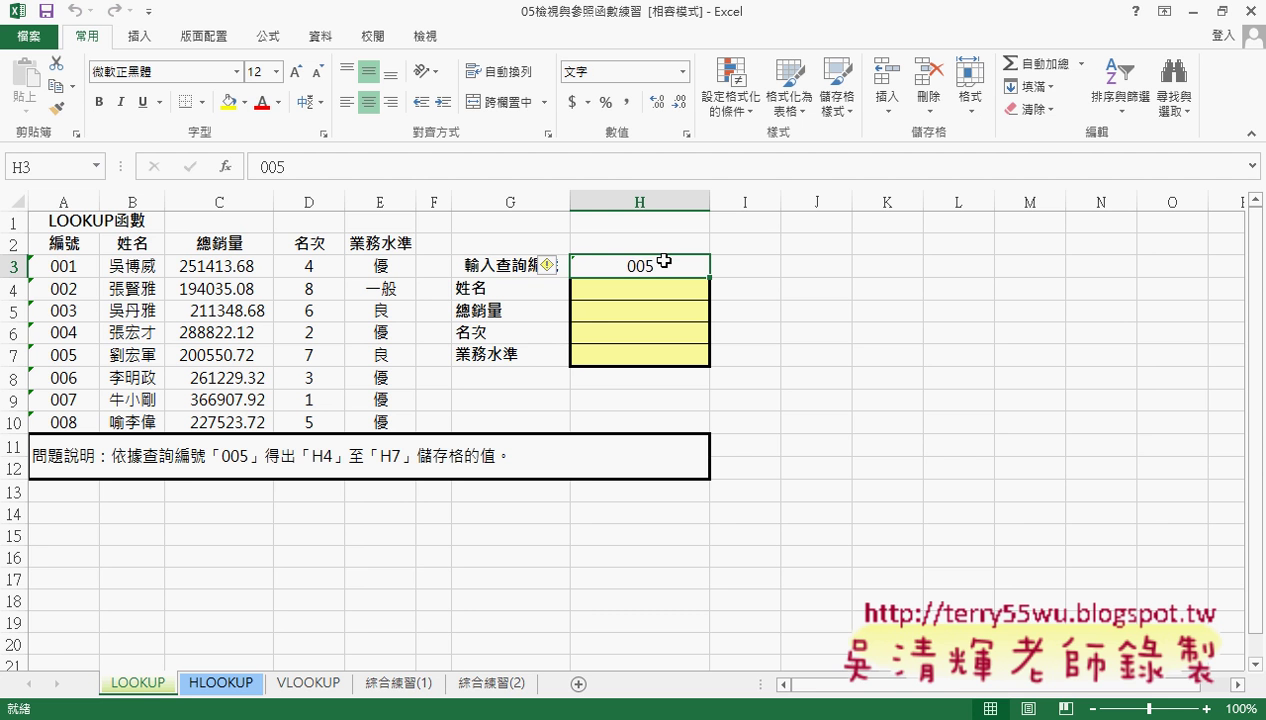
- Clear the query ID 005 from H3 and select the ID column A2:A10
{"action": "key", "text": "Delete"}
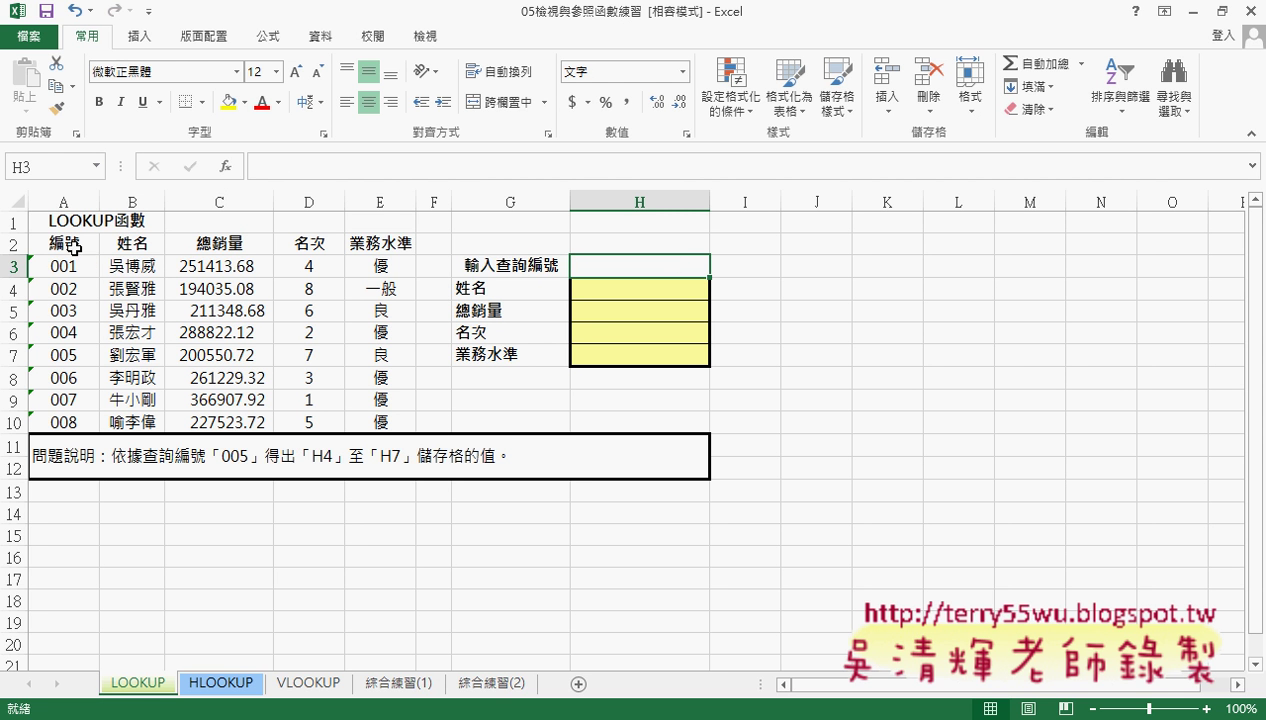
{"action": "left_click_drag", "start_coordinate": [66, 242], "coordinate": [73, 427]}
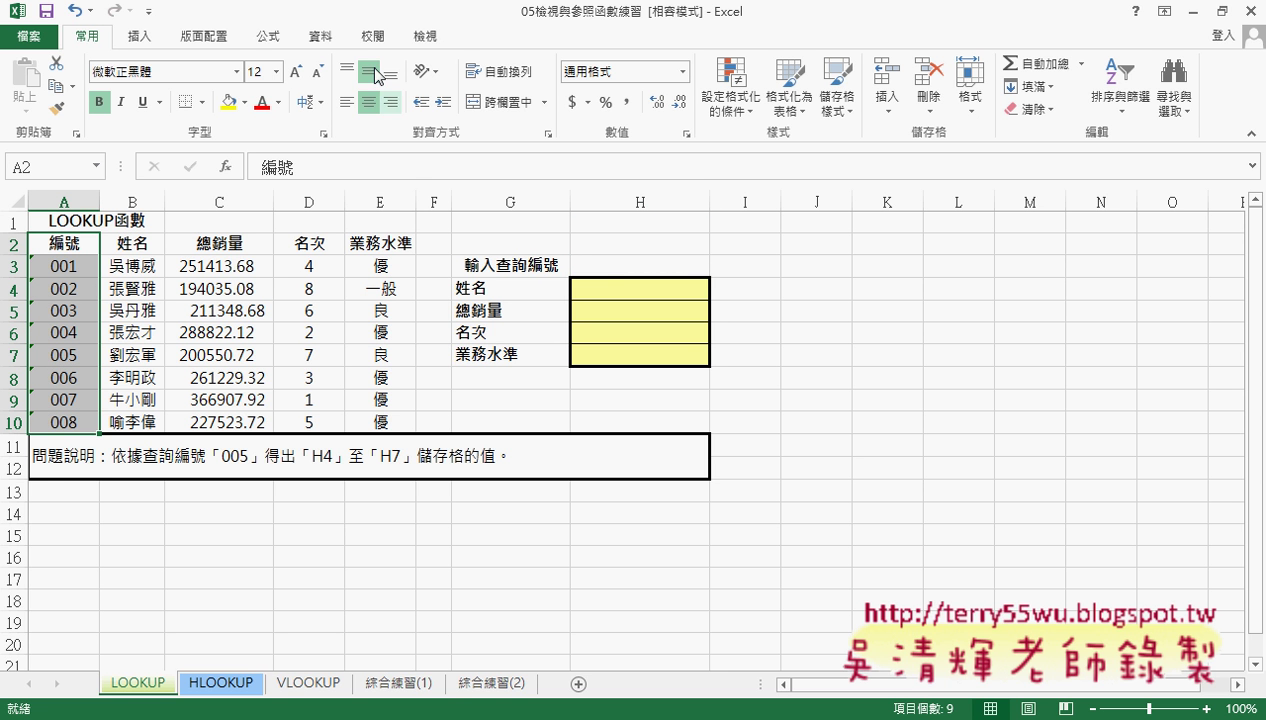
- Name the IDs in A3:A10 '編號' from the top-row header using Create from Selection
{"action": "left_click", "coordinate": [322, 40]}
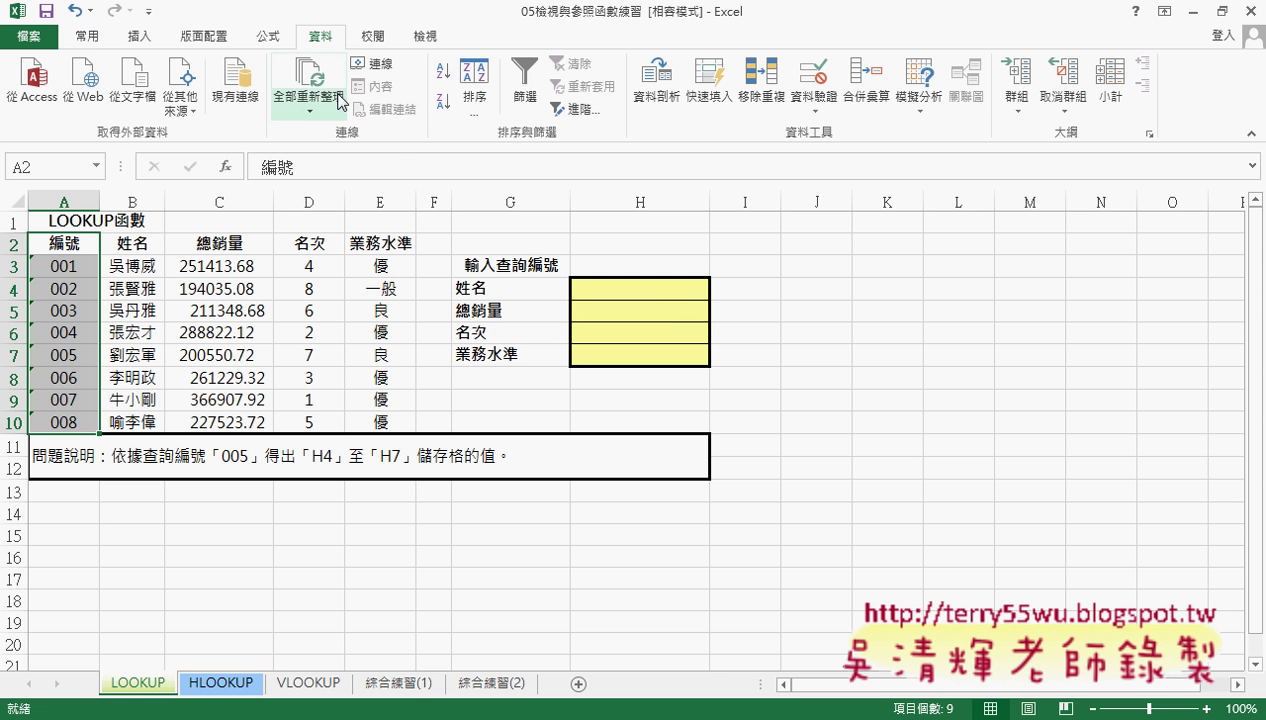
{"action": "left_click", "coordinate": [280, 38]}
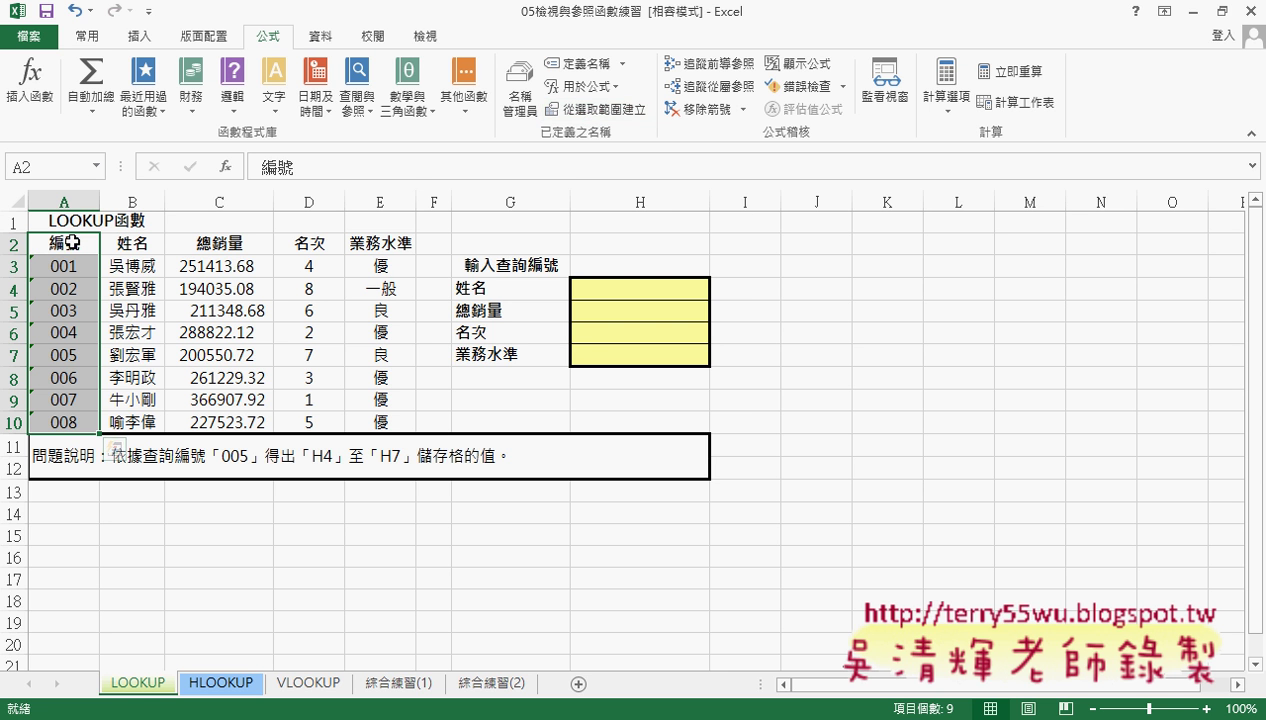
{"action": "left_click", "coordinate": [593, 110]}
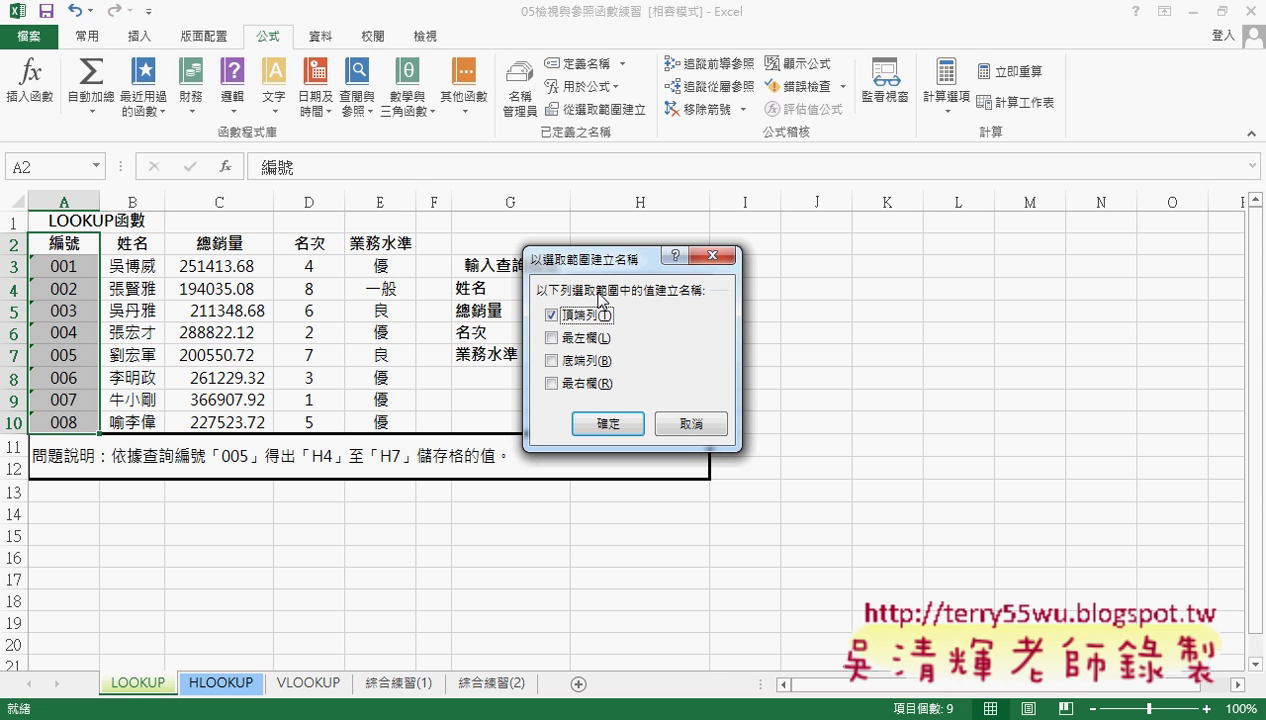
{"action": "left_click_drag", "start_coordinate": [612, 326], "coordinate": [552, 320]}
{"action": "mouse_move", "coordinate": [95, 256]}
{"action": "left_mouse_down"}
{"action": "mouse_move", "coordinate": [85, 243]}
{"action": "mouse_move", "coordinate": [30, 255]}
{"action": "left_mouse_up"}
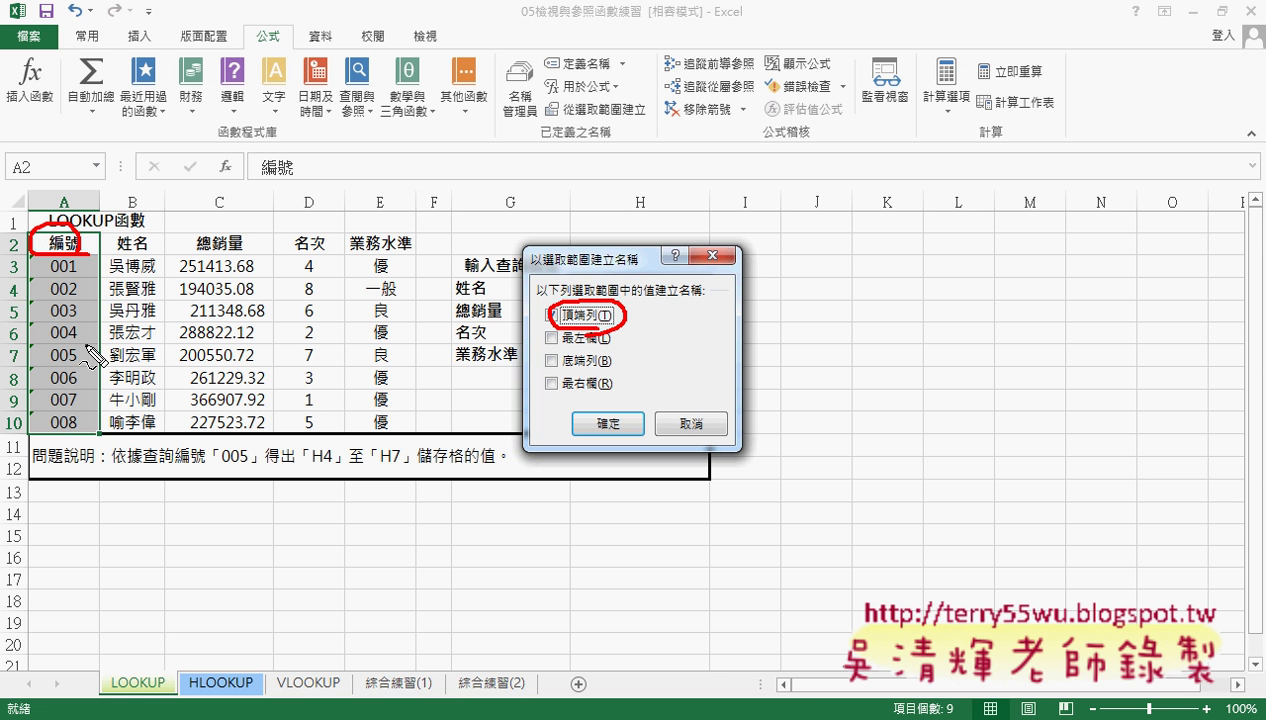
{"action": "left_click", "coordinate": [640, 424]}
{"action": "left_click", "coordinate": [520, 100]}
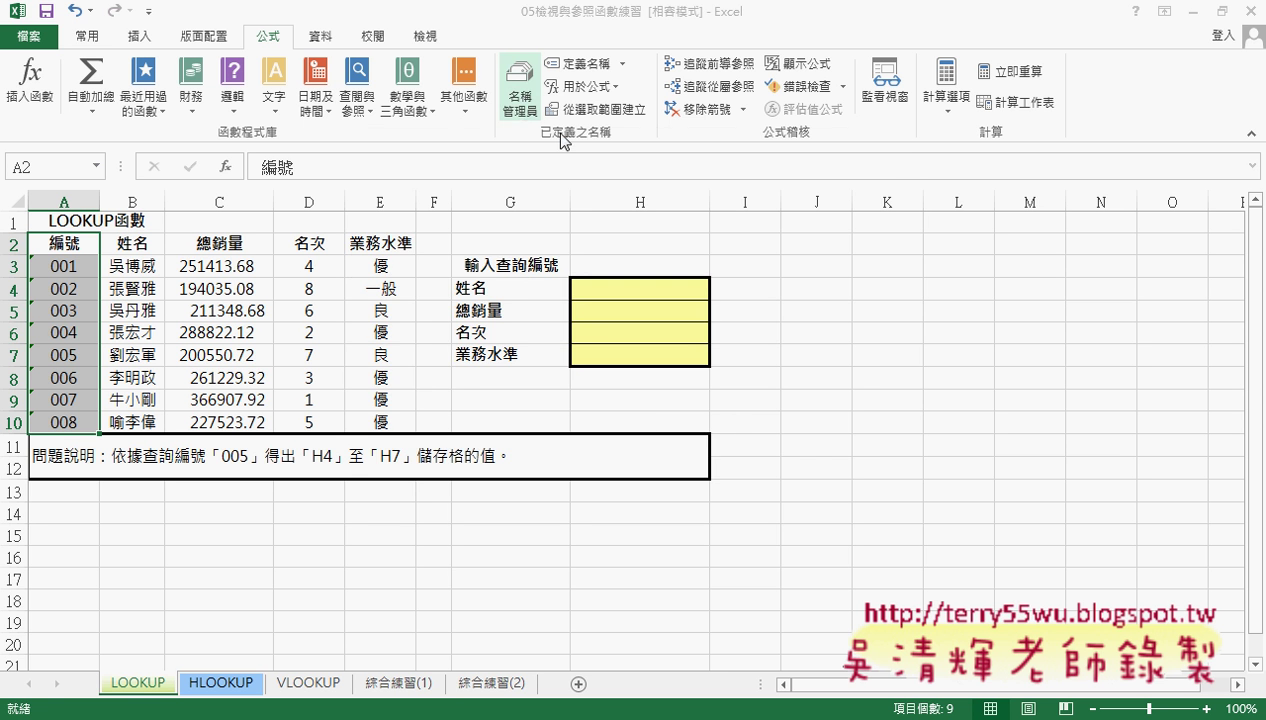
{"action": "left_click", "coordinate": [449, 258]}
{"action": "left_click_drag", "start_coordinate": [605, 148], "coordinate": [913, 132]}
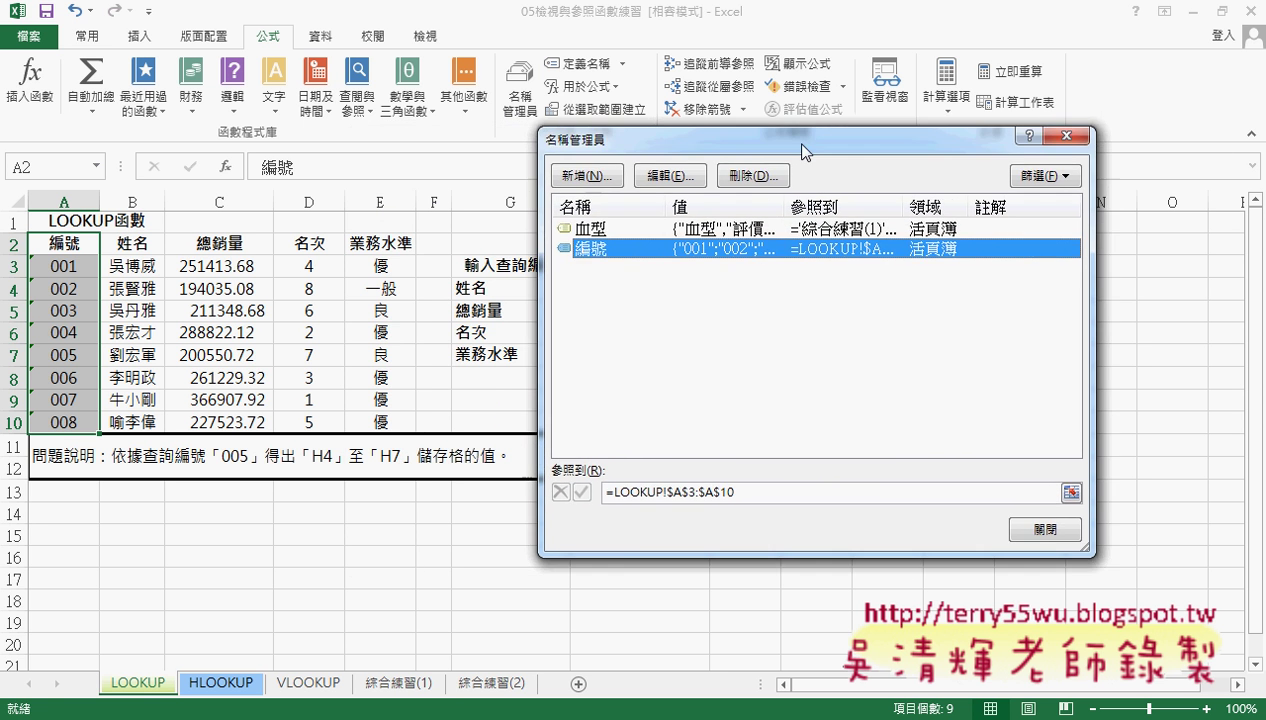
{"action": "left_click", "coordinate": [872, 483]}
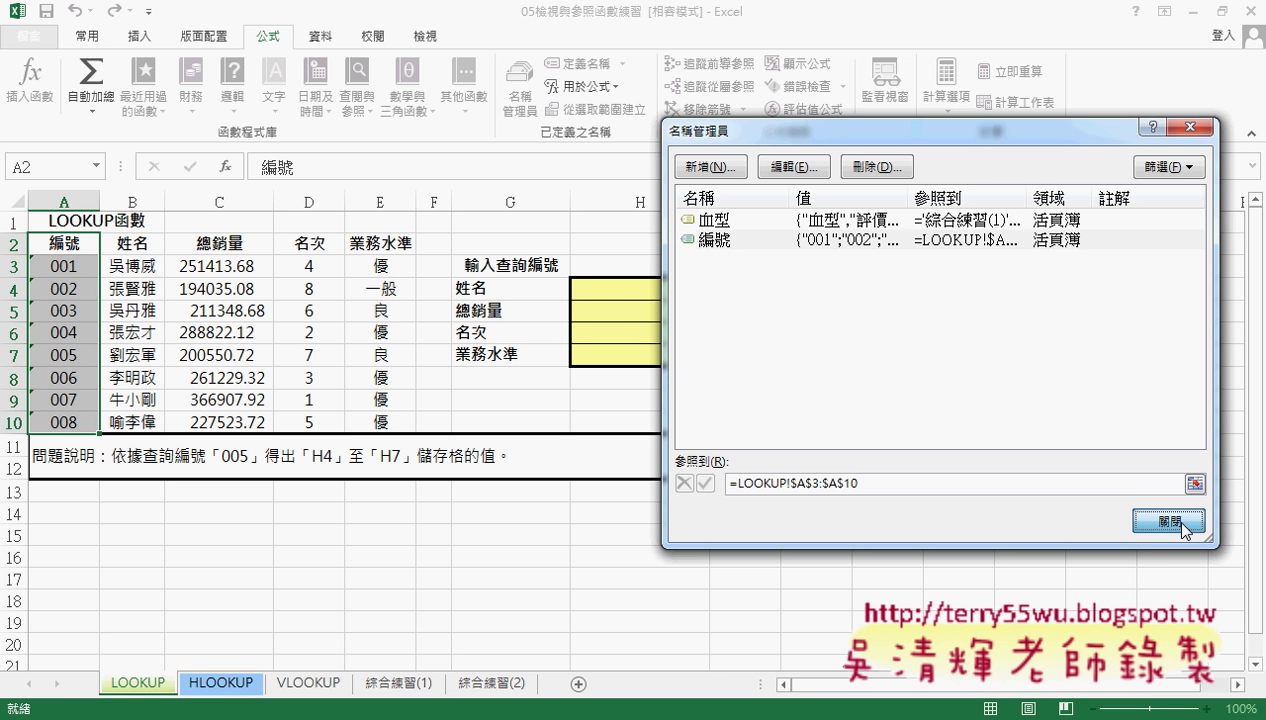
{"action": "left_click", "coordinate": [1168, 521]}
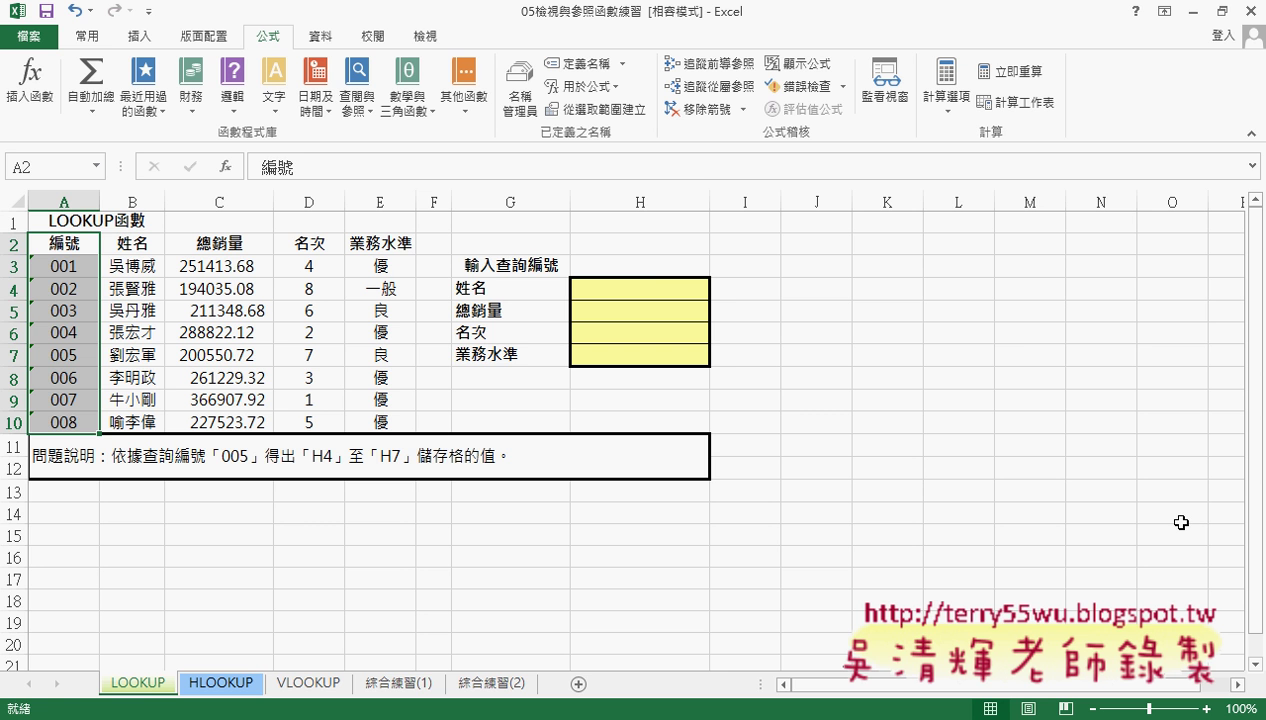
- Give H3 a Data Validation rule that allows only a List
{"action": "left_click", "coordinate": [648, 268]}
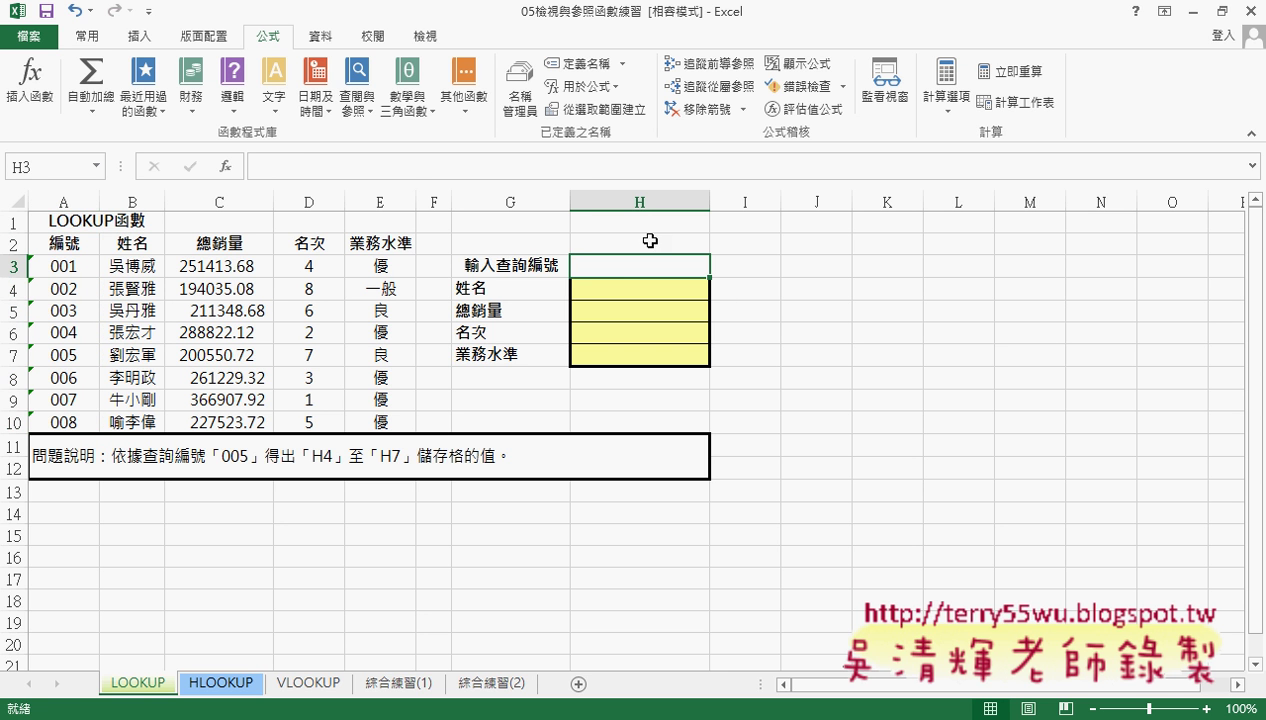
{"action": "left_click", "coordinate": [321, 38]}
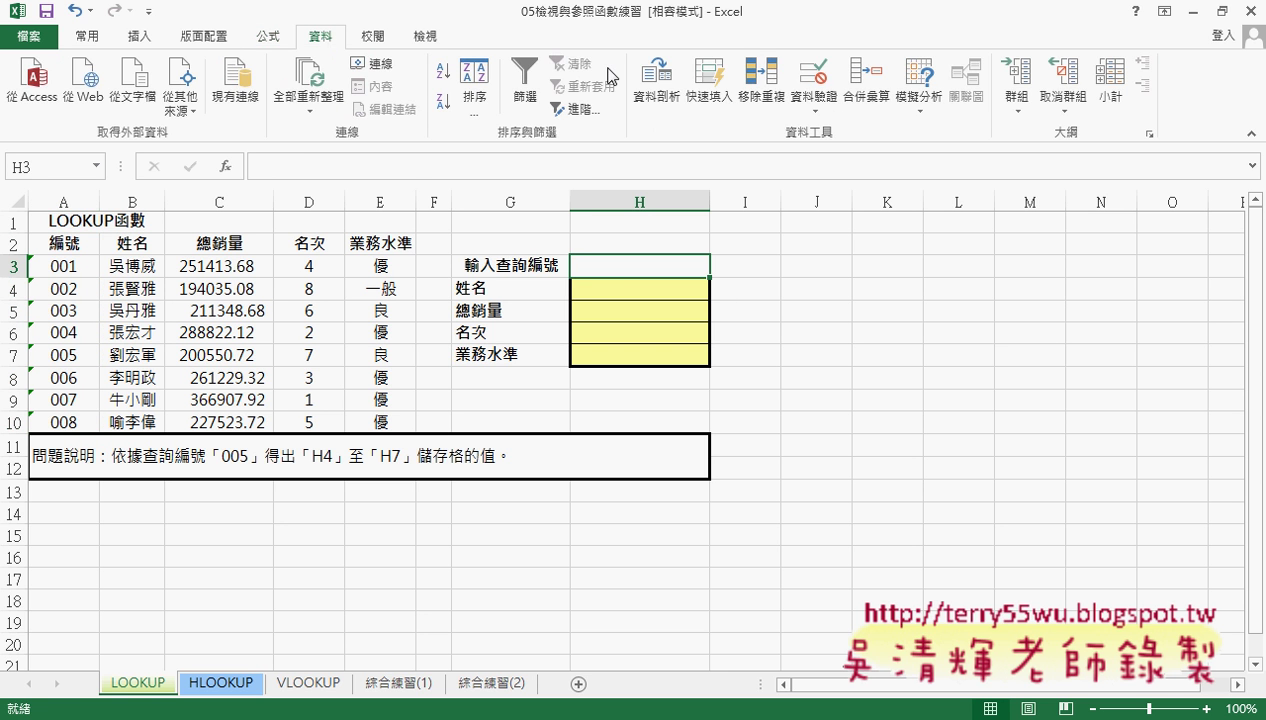
{"action": "left_click", "coordinate": [806, 88]}
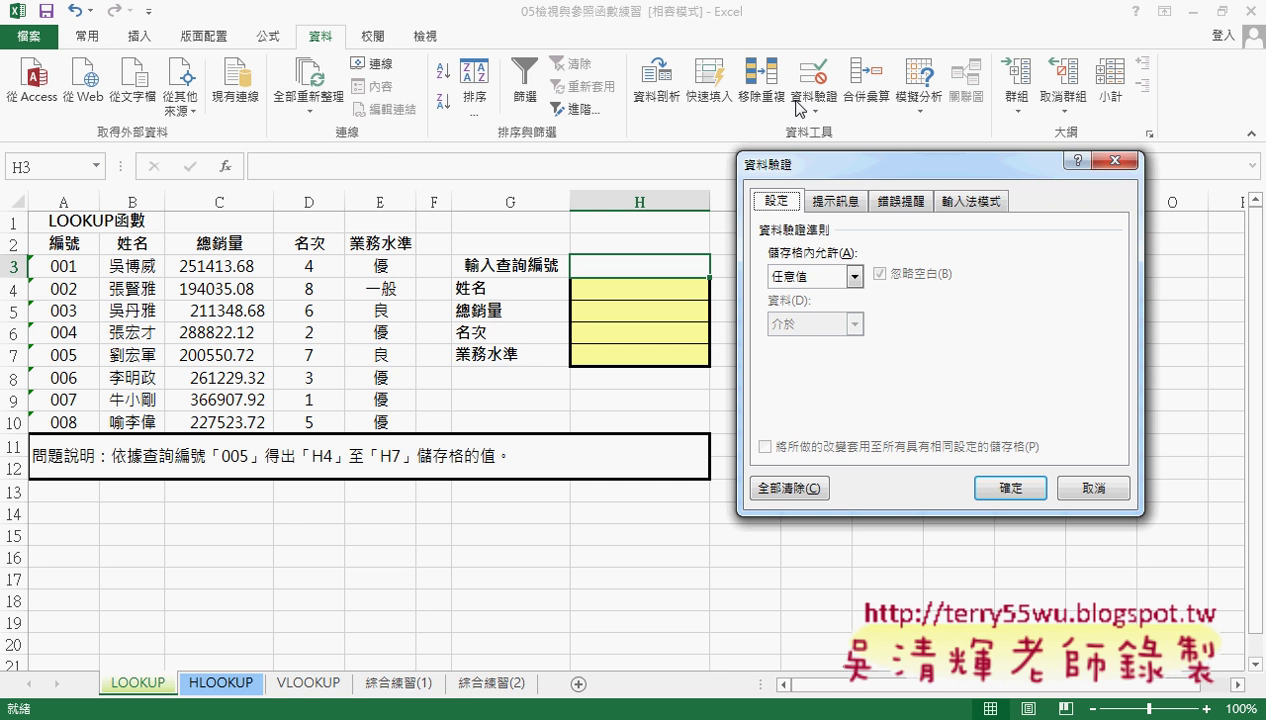
{"action": "mouse_move", "coordinate": [322, 31]}
{"action": "left_mouse_down"}
{"action": "mouse_move", "coordinate": [338, 49]}
{"action": "mouse_move", "coordinate": [336, 36]}
{"action": "left_mouse_up"}
{"action": "left_click_drag", "start_coordinate": [826, 116], "coordinate": [866, 108]}
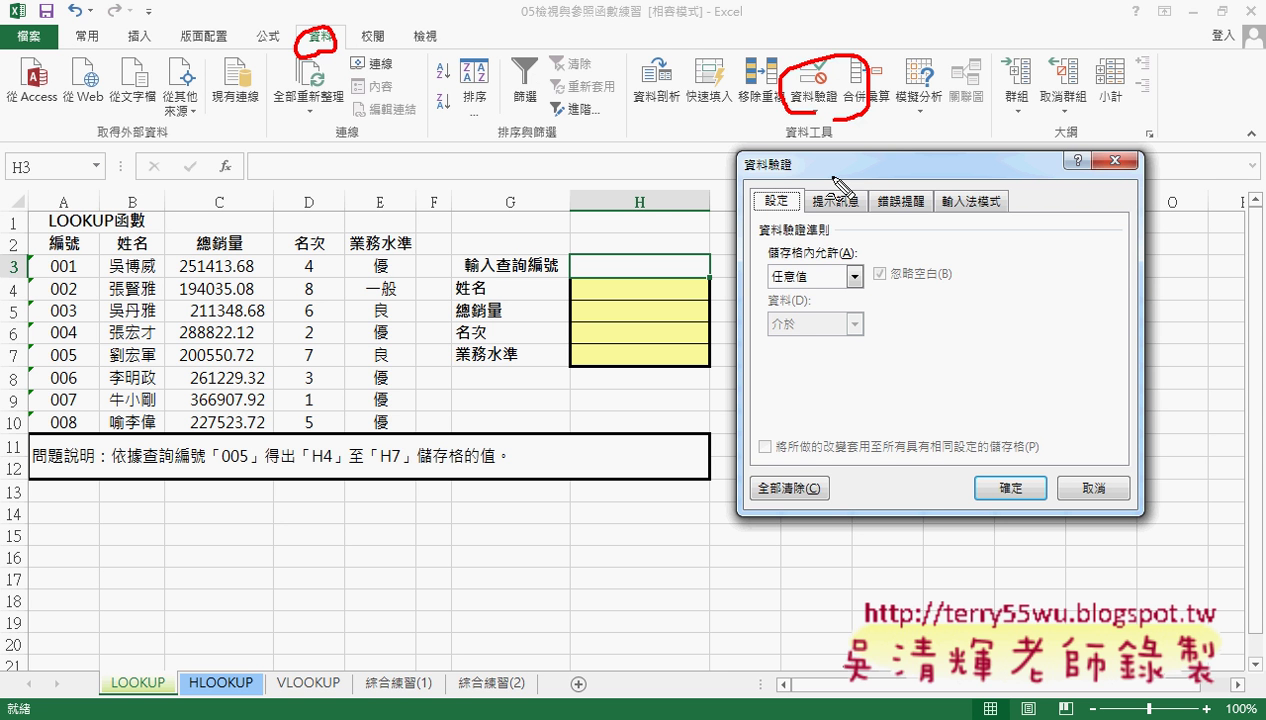
{"action": "left_click_drag", "start_coordinate": [800, 298], "coordinate": [842, 290]}
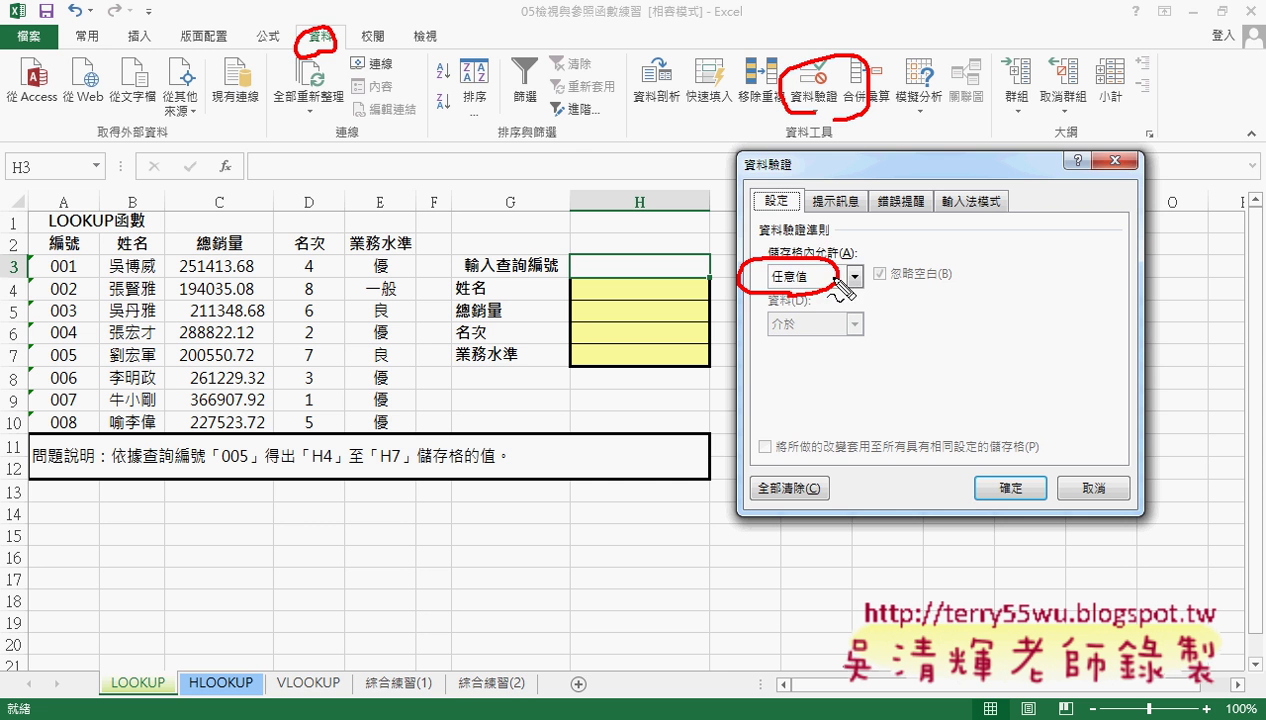
{"action": "key", "text": "Escape"}
{"action": "left_click", "coordinate": [853, 276]}
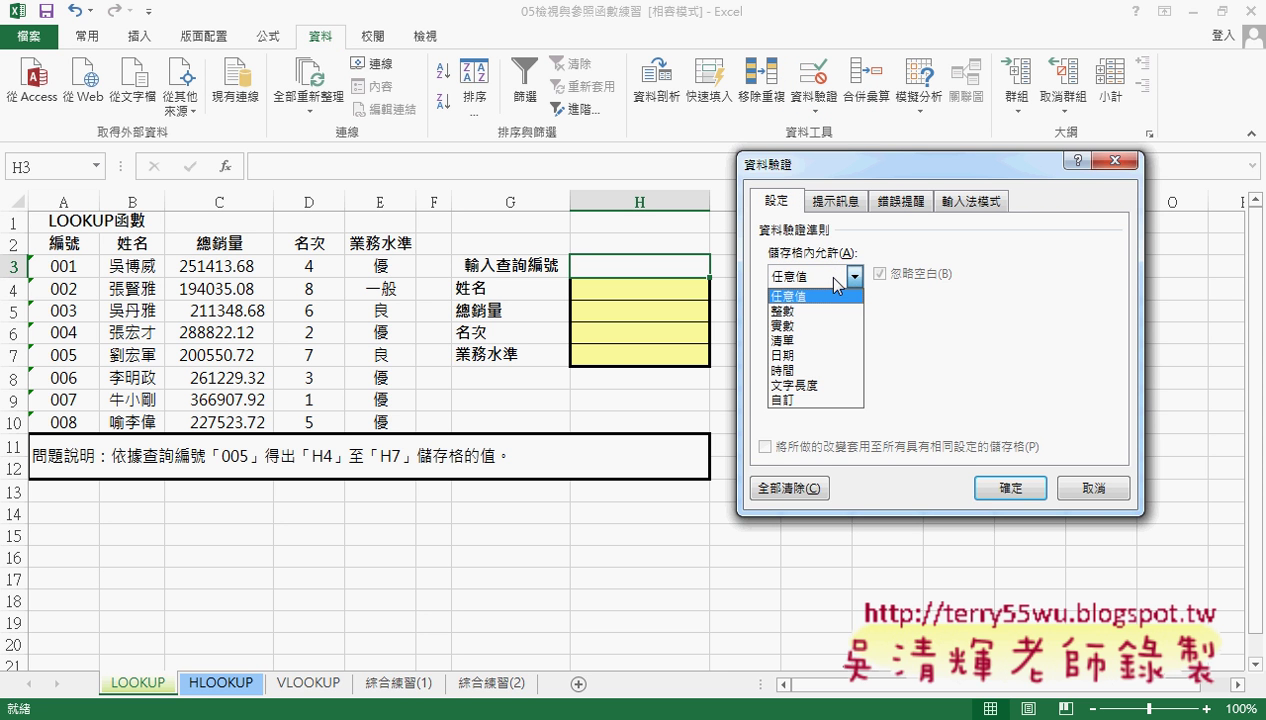
{"action": "left_click", "coordinate": [823, 344]}
- Paste the named range 編號 as the list source with F3
{"action": "left_click", "coordinate": [807, 372]}
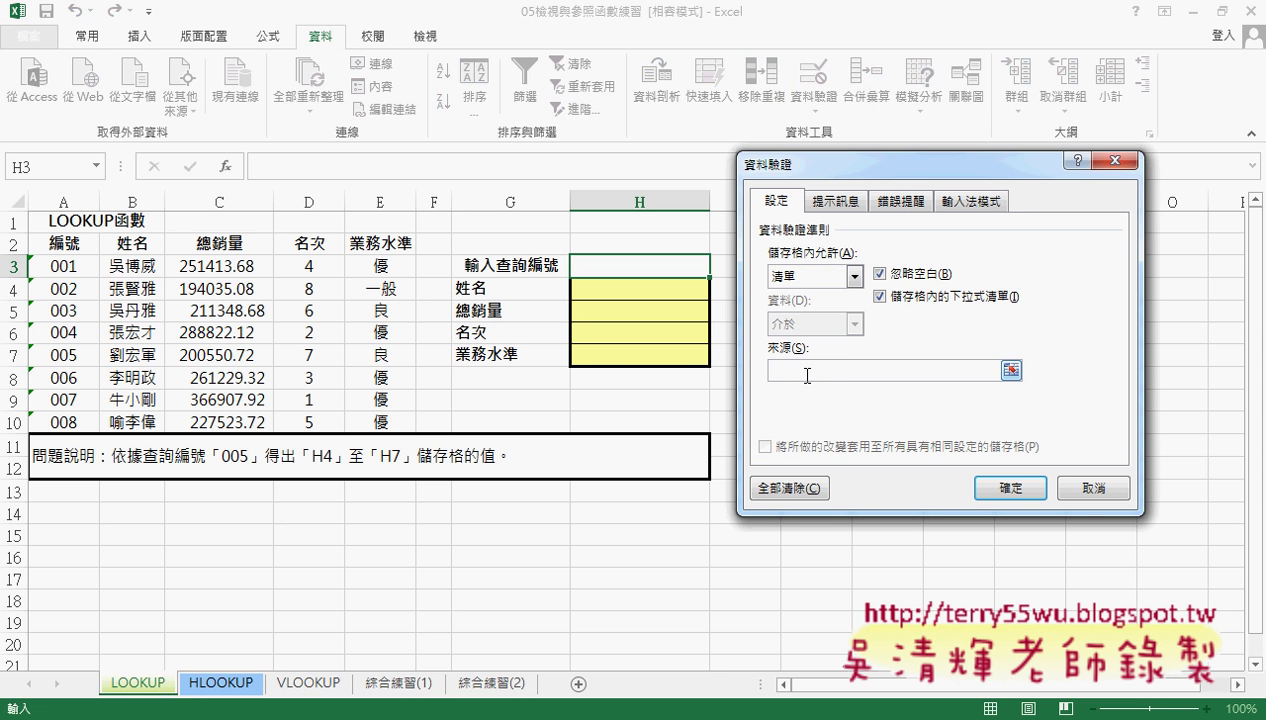
{"action": "key", "text": "F3"}
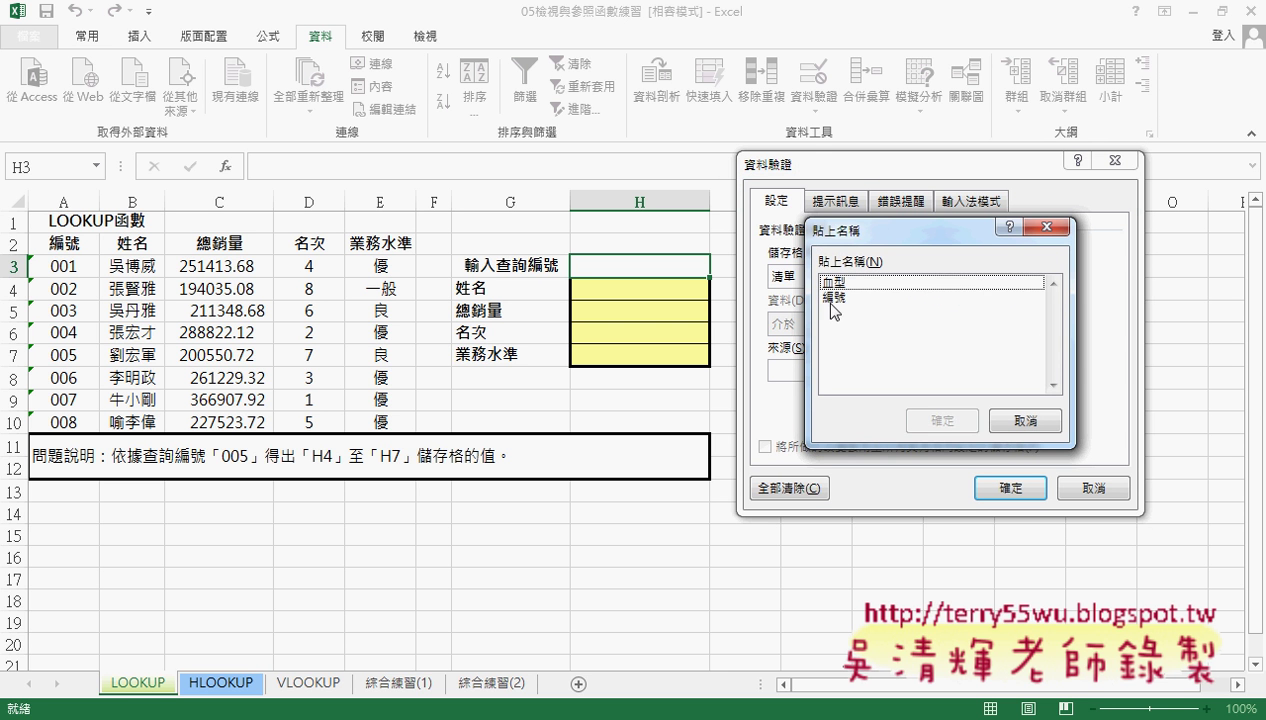
{"action": "left_click", "coordinate": [826, 297]}
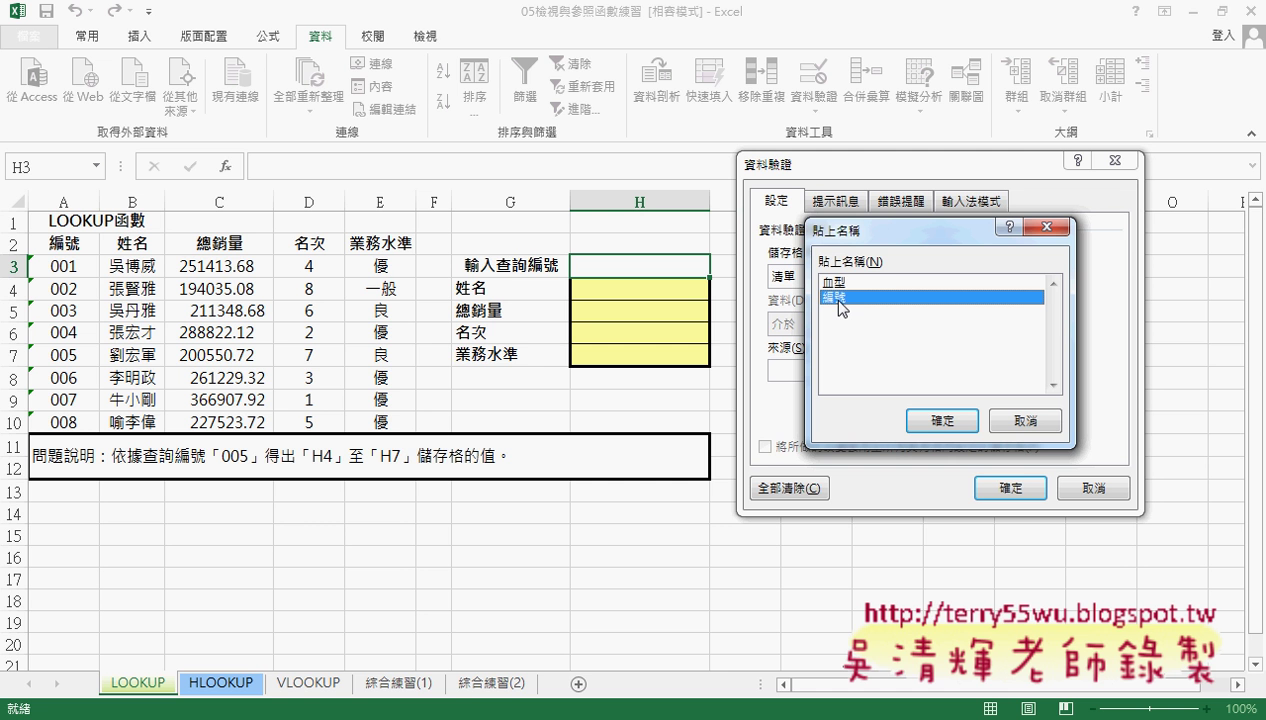
{"action": "mouse_move", "coordinate": [918, 285]}
{"action": "left_mouse_down"}
{"action": "mouse_move", "coordinate": [932, 288]}
{"action": "mouse_move", "coordinate": [924, 312]}
{"action": "mouse_move", "coordinate": [934, 299]}
{"action": "mouse_move", "coordinate": [968, 306]}
{"action": "mouse_move", "coordinate": [955, 320]}
{"action": "mouse_move", "coordinate": [920, 275]}
{"action": "mouse_move", "coordinate": [984, 320]}
{"action": "left_mouse_up"}
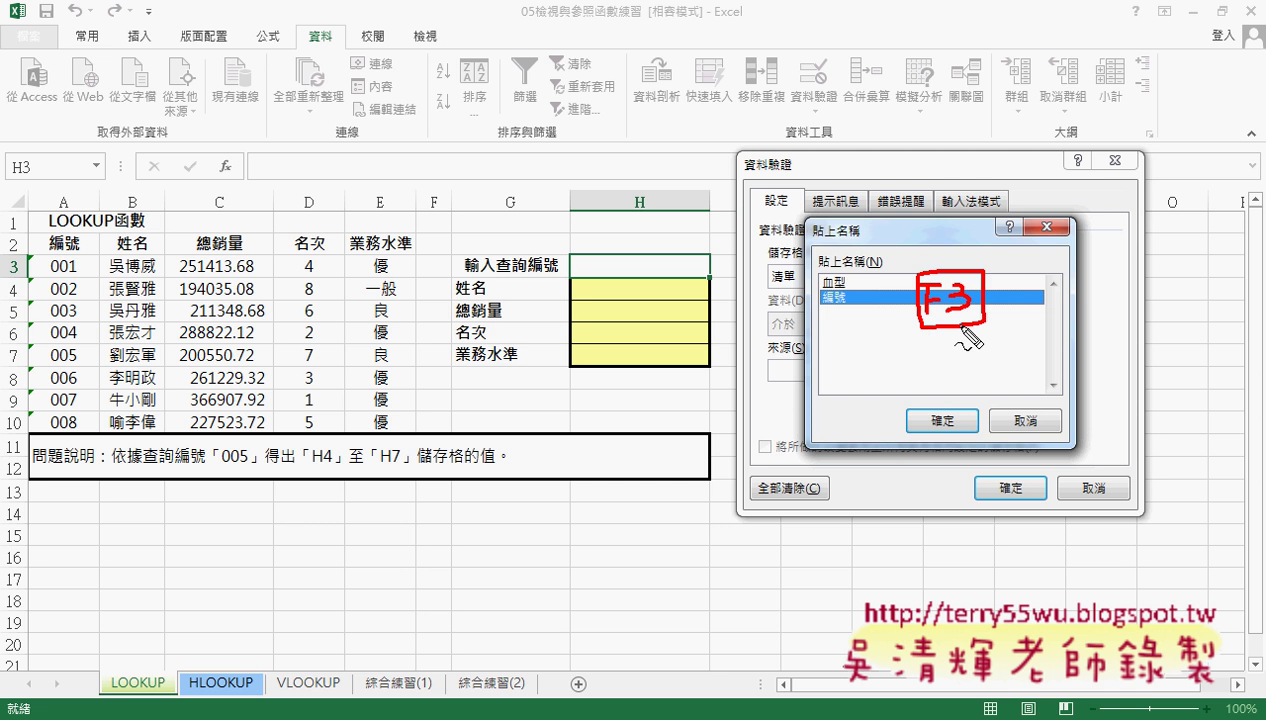
{"action": "key", "text": "Escape"}
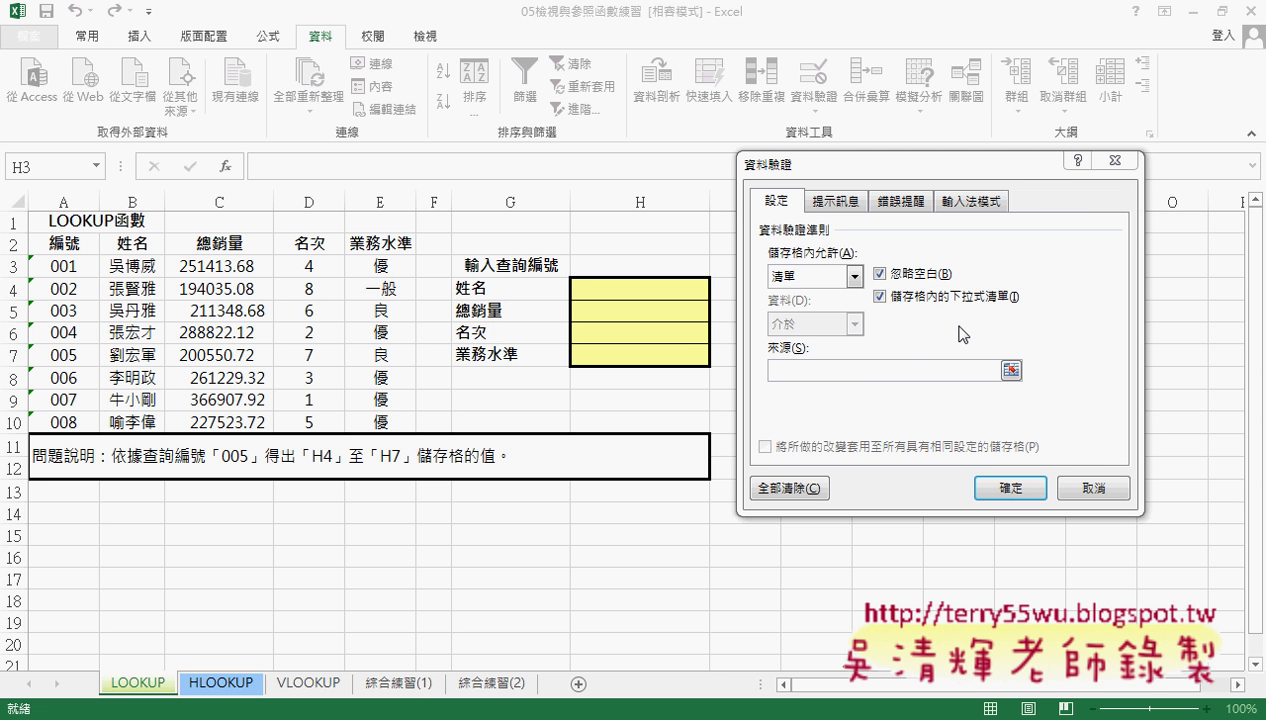
{"action": "key", "text": "F3"}
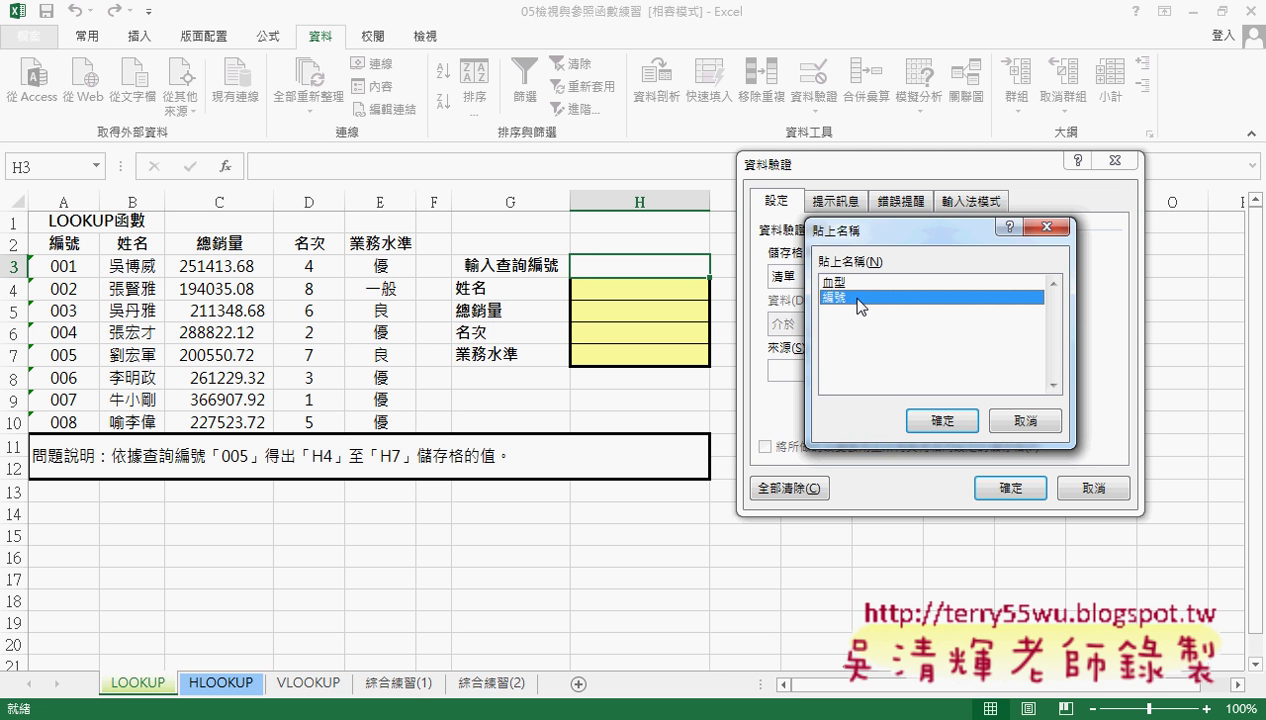
{"action": "left_click", "coordinate": [943, 421]}
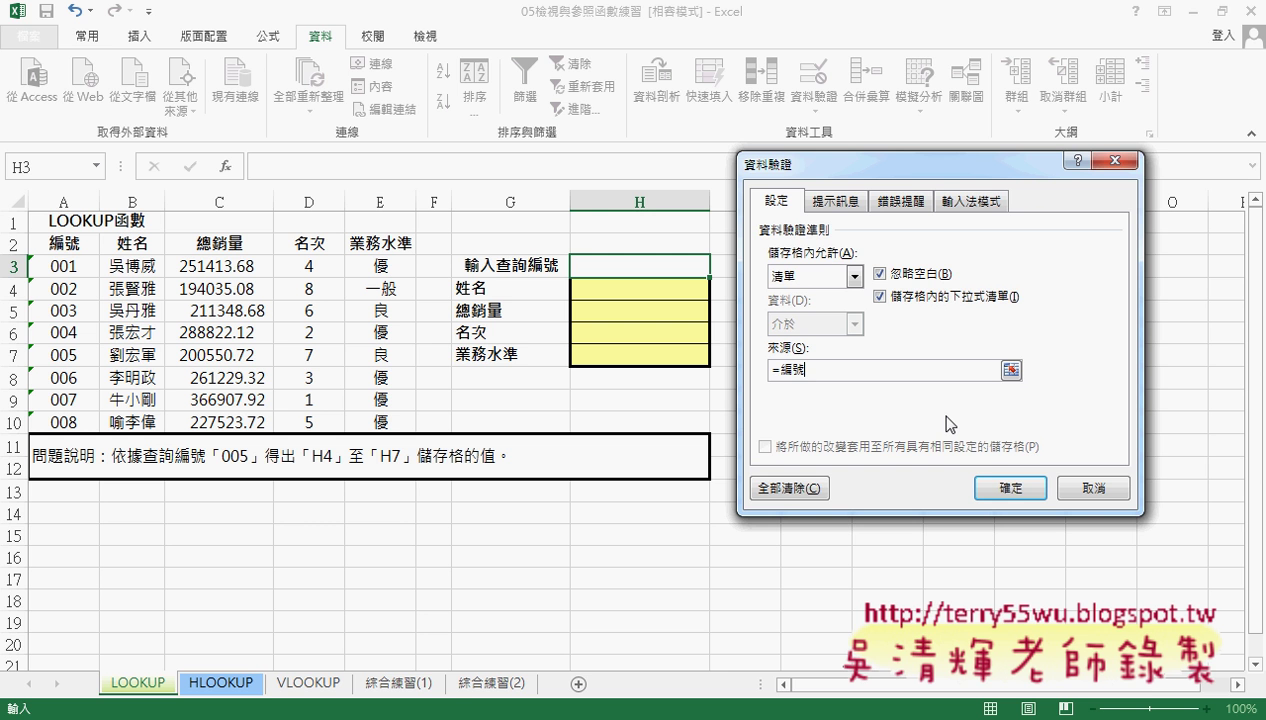
- Apply the rule, confirm H3's drop-down lists IDs 001–008, then select H4
{"action": "left_click", "coordinate": [1031, 488]}
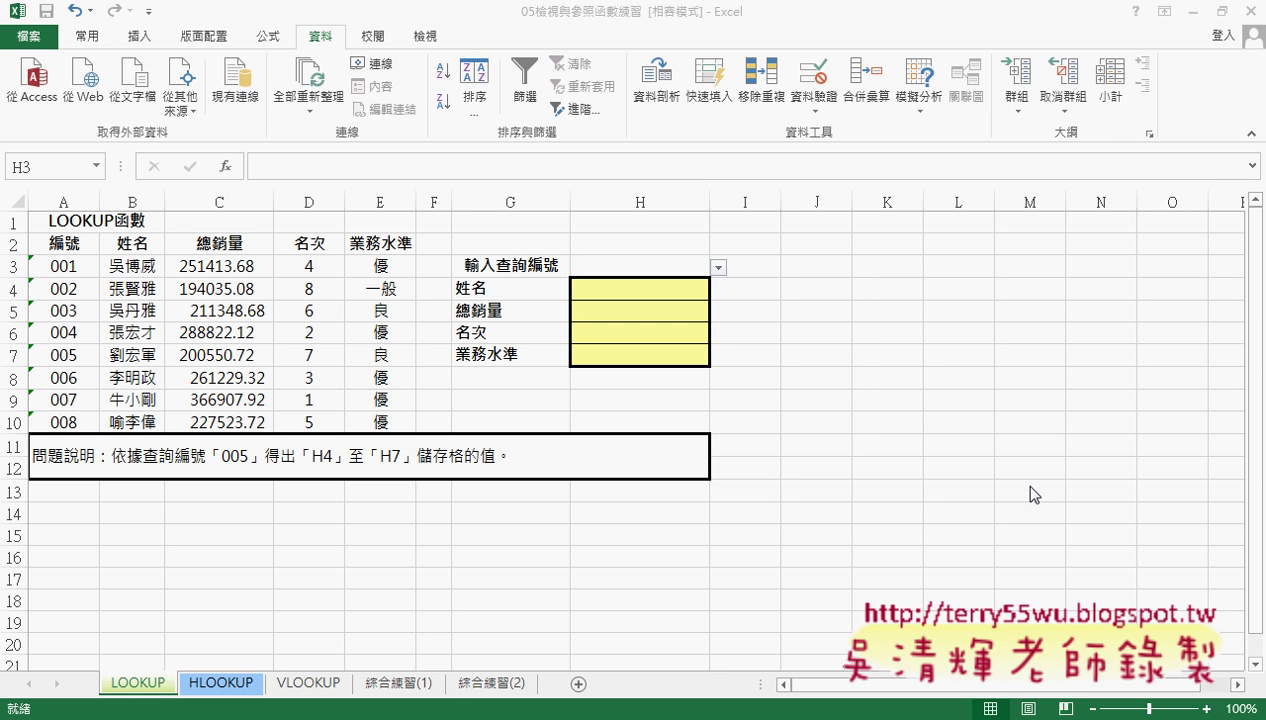
{"action": "left_click", "coordinate": [719, 268]}
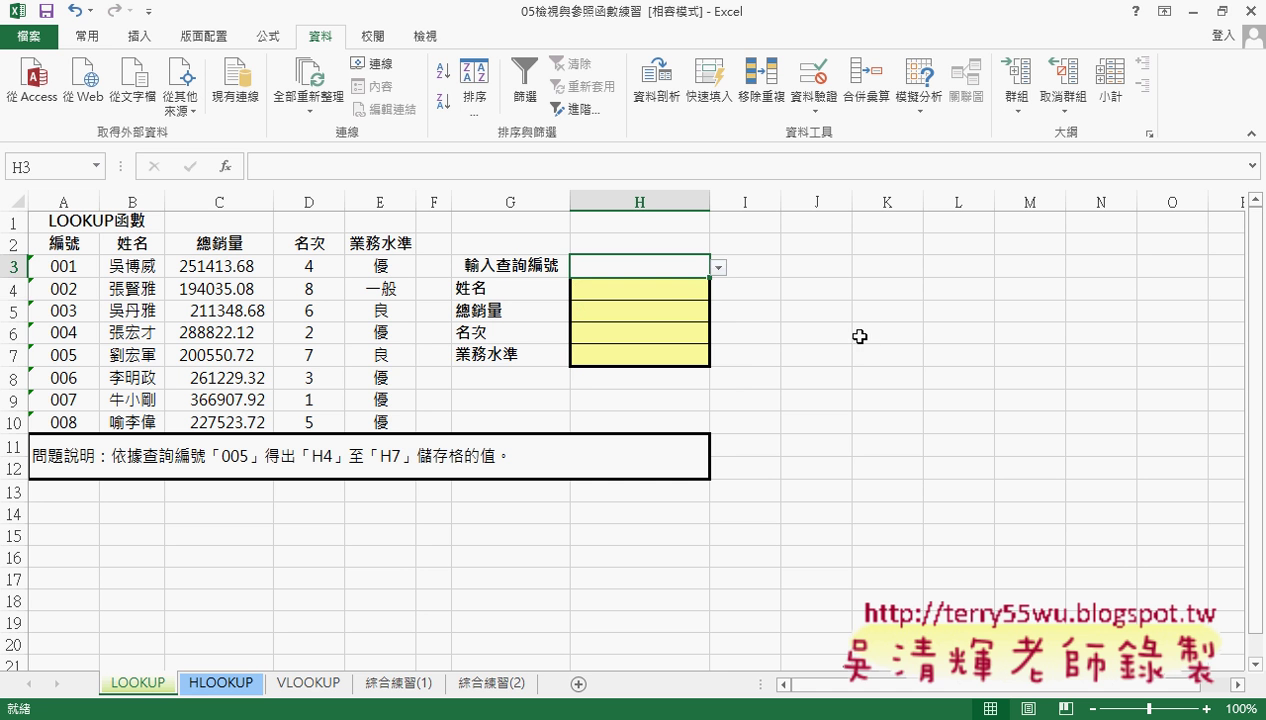
{"action": "left_click", "coordinate": [658, 290]}
{"action": "left_click", "coordinate": [669, 264]}
{"action": "left_click", "coordinate": [657, 288]}
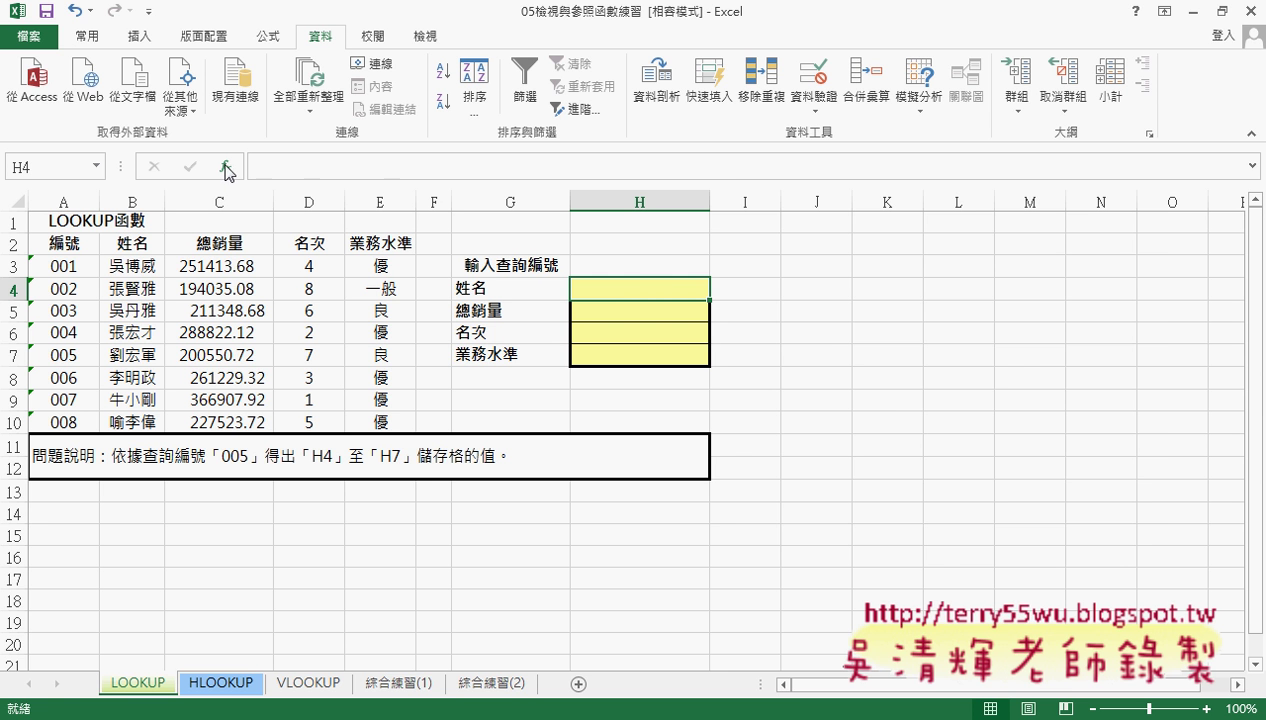
- Start a formula in H4 and pick LOOKUP from the Lookup & Reference category
{"action": "type", "text": "="}
{"action": "key", "text": "shift+F3"}
{"action": "left_click", "coordinate": [896, 236]}
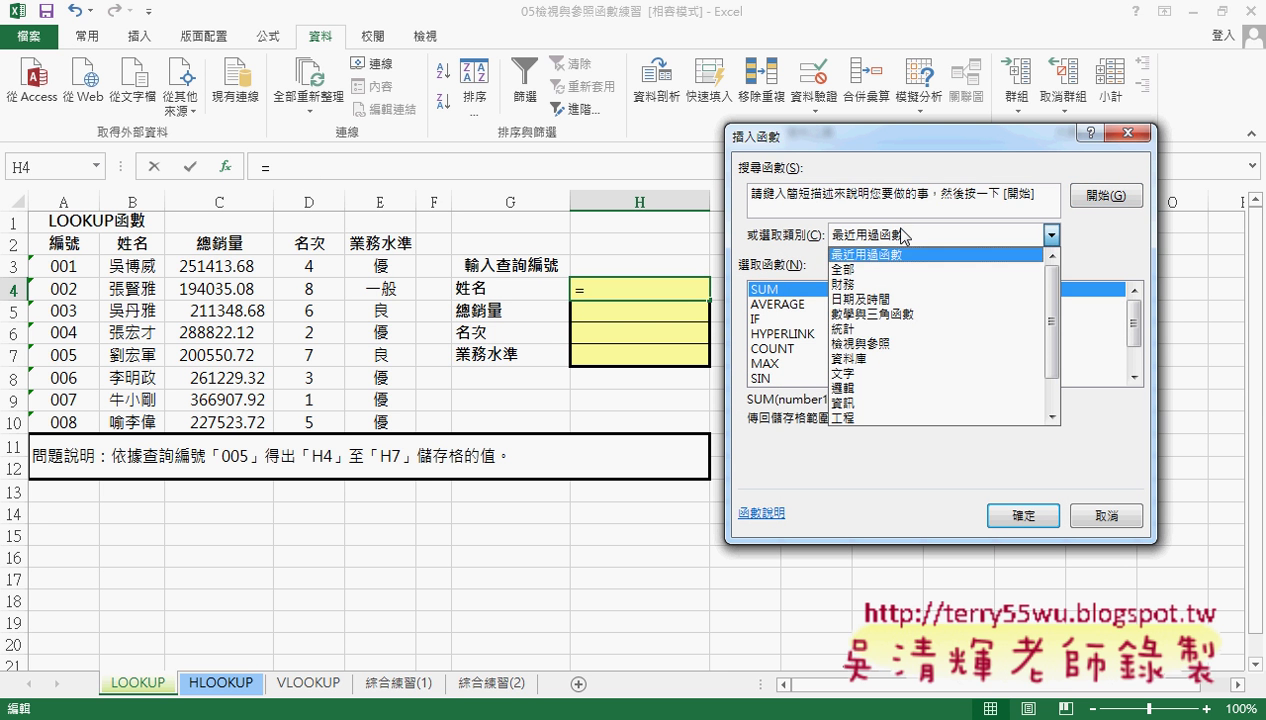
{"action": "left_click", "coordinate": [906, 343]}
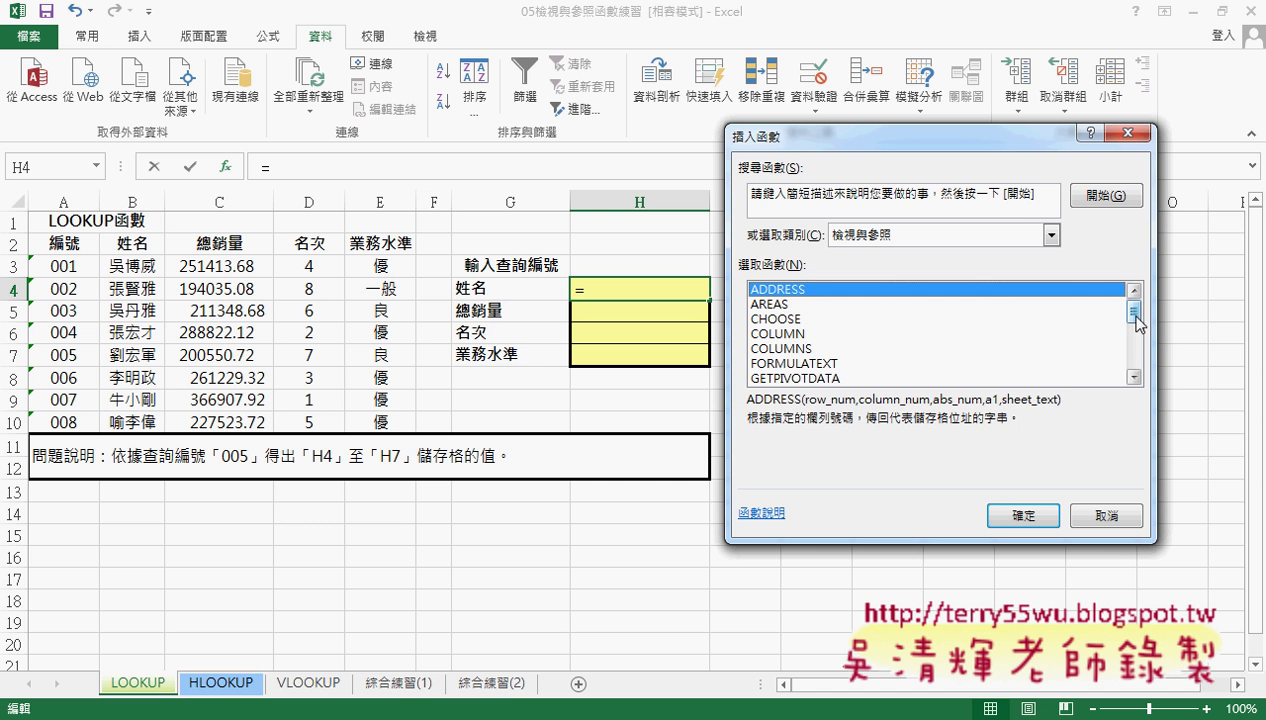
{"action": "left_click_drag", "start_coordinate": [1133, 305], "coordinate": [1136, 345]}
{"action": "left_click", "coordinate": [820, 350]}
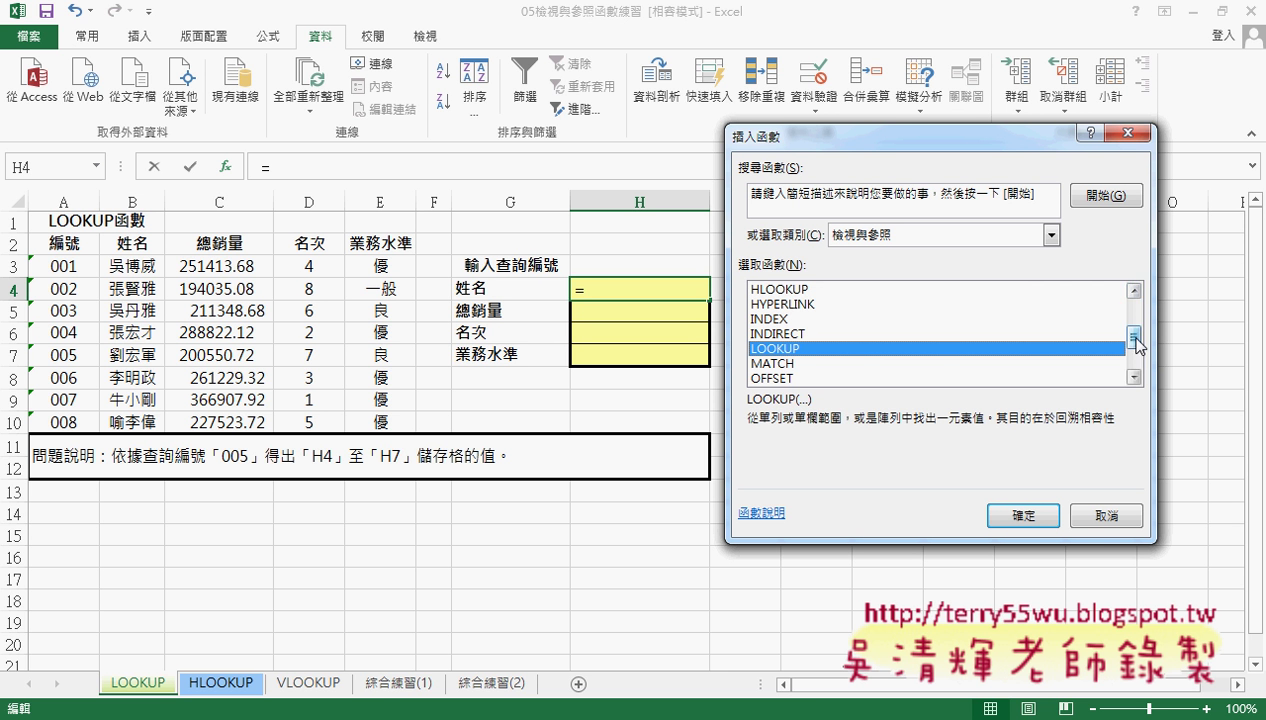
{"action": "left_click_drag", "start_coordinate": [1134, 336], "coordinate": [1141, 372]}
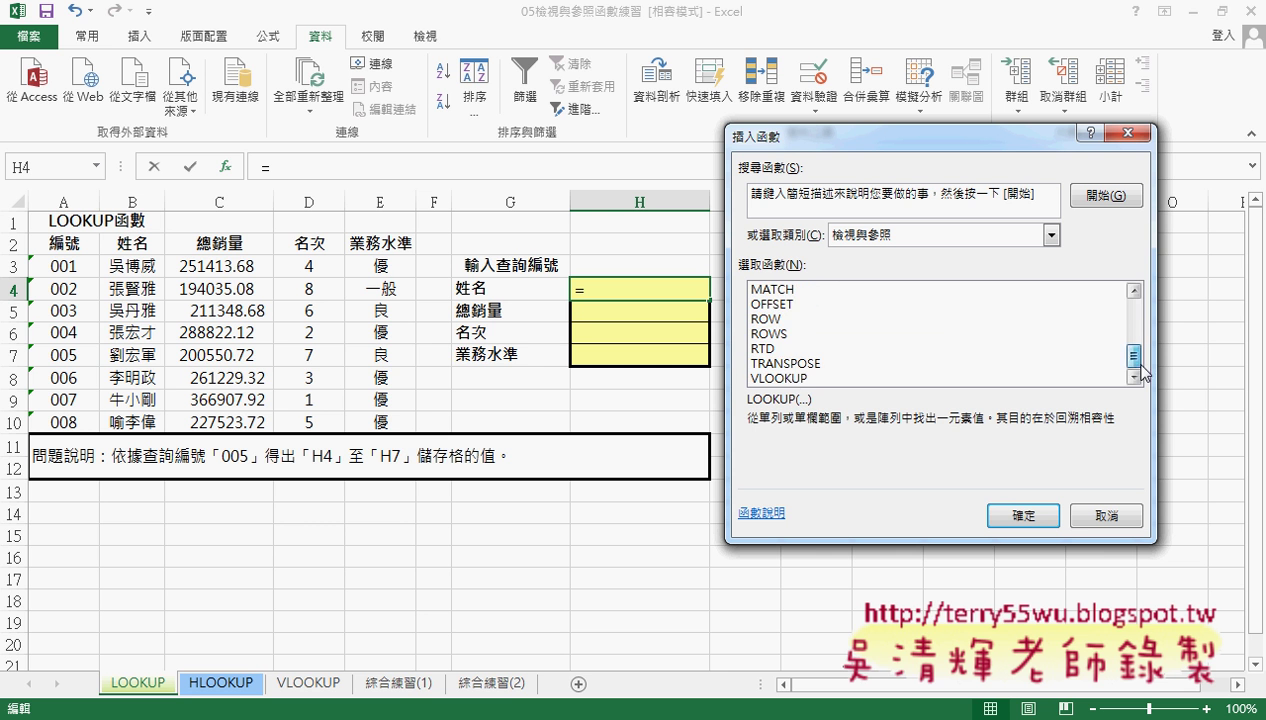
{"action": "left_click", "coordinate": [1134, 291]}
{"action": "left_click", "coordinate": [1134, 291]}
{"action": "left_click", "coordinate": [1134, 291]}
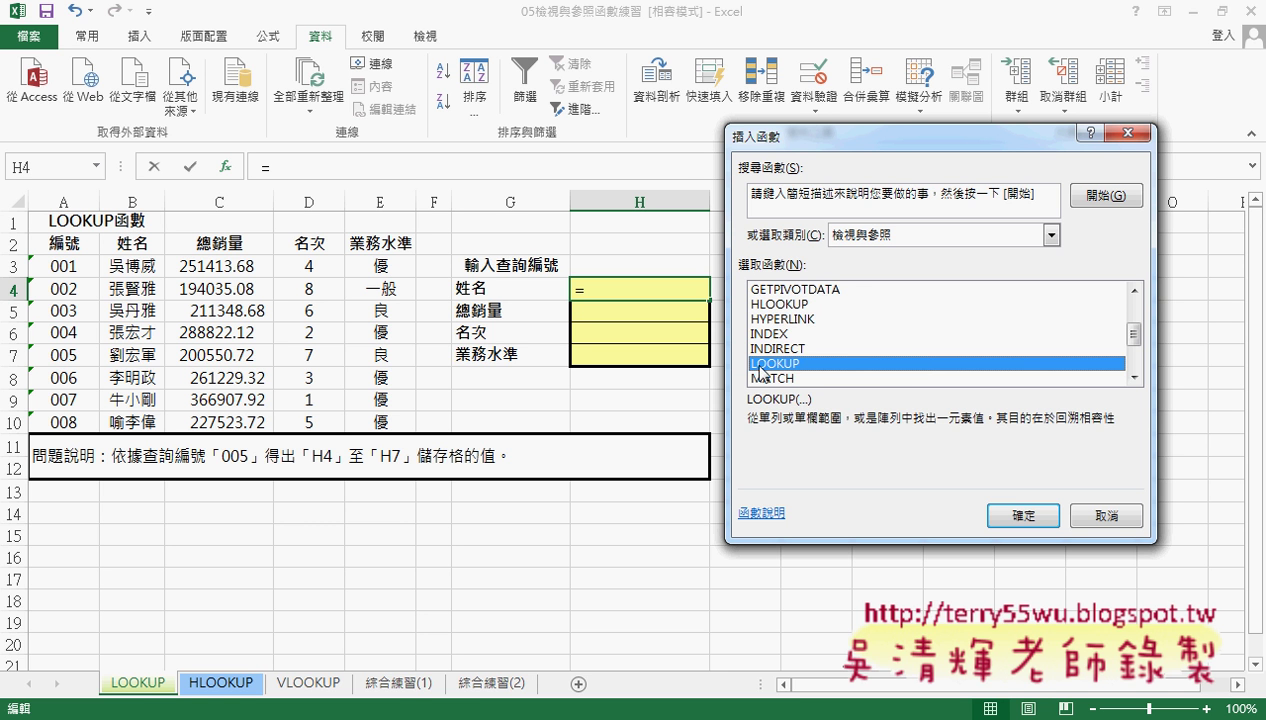
{"action": "left_click", "coordinate": [1025, 517]}
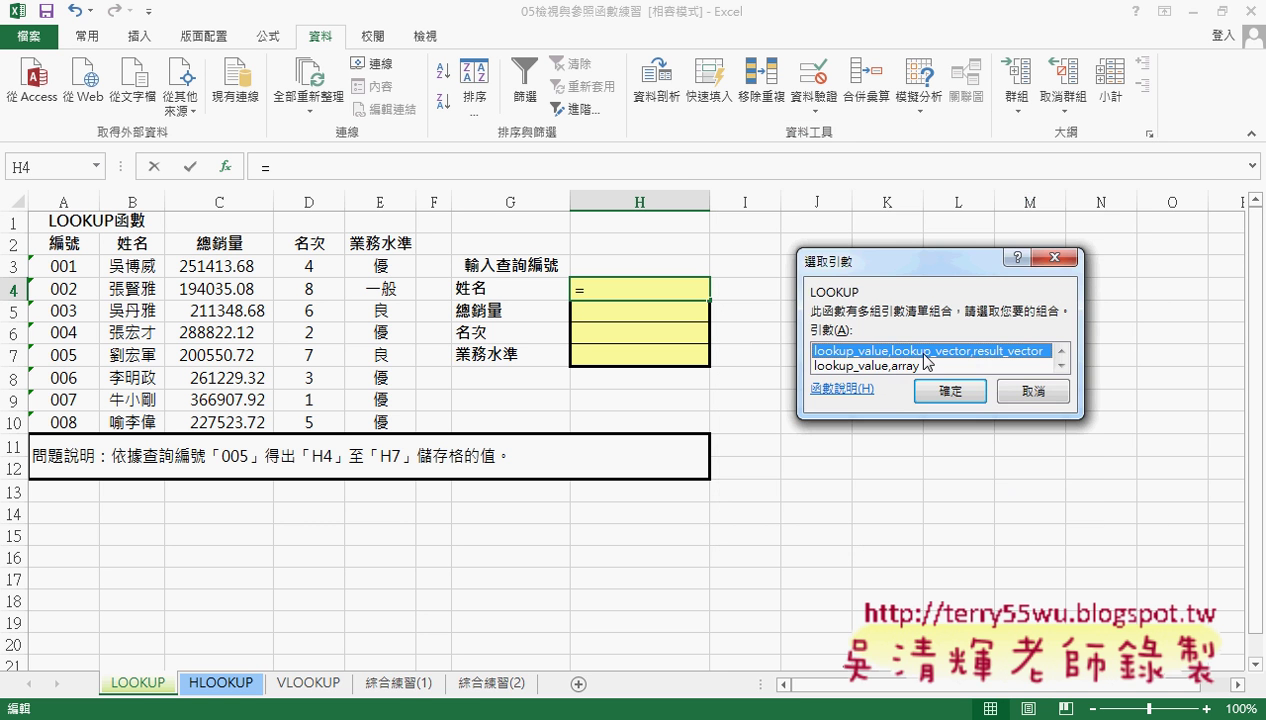
- Draft a vector-form LOOKUP of H3 in 編號 returning B3:B10, then cancel it
{"action": "left_click", "coordinate": [950, 391]}
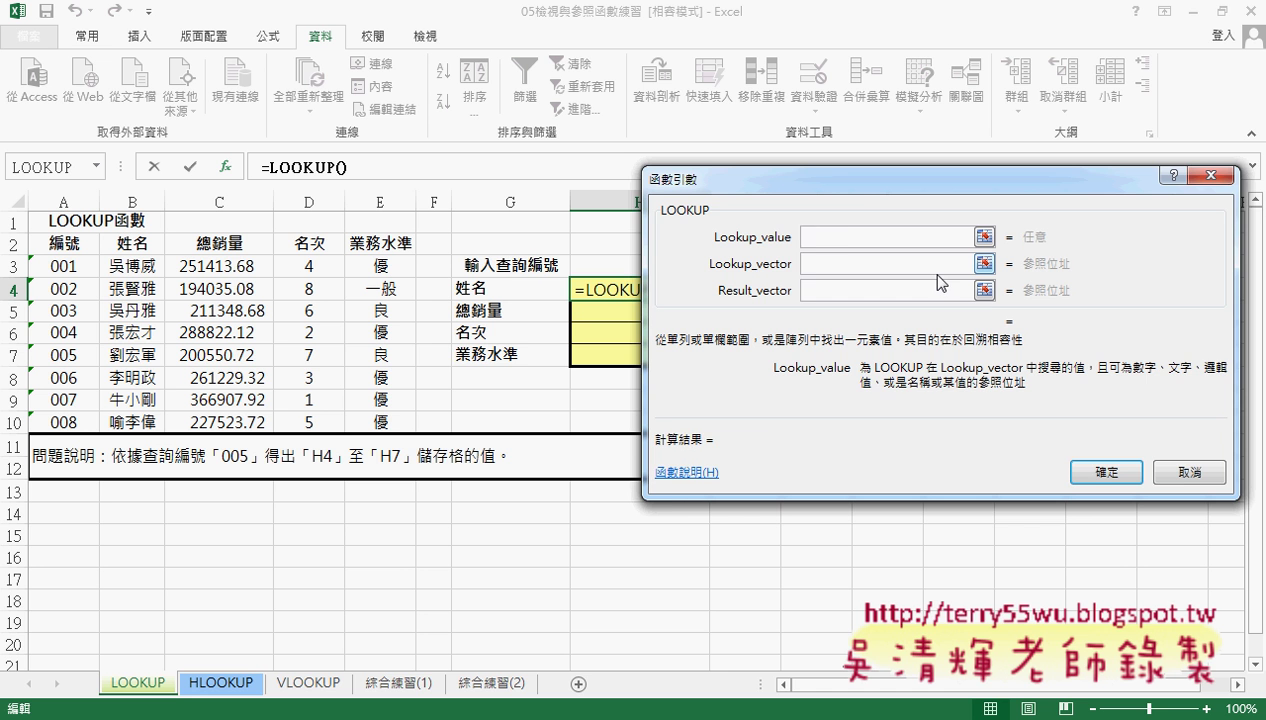
{"action": "left_click_drag", "start_coordinate": [843, 179], "coordinate": [912, 177]}
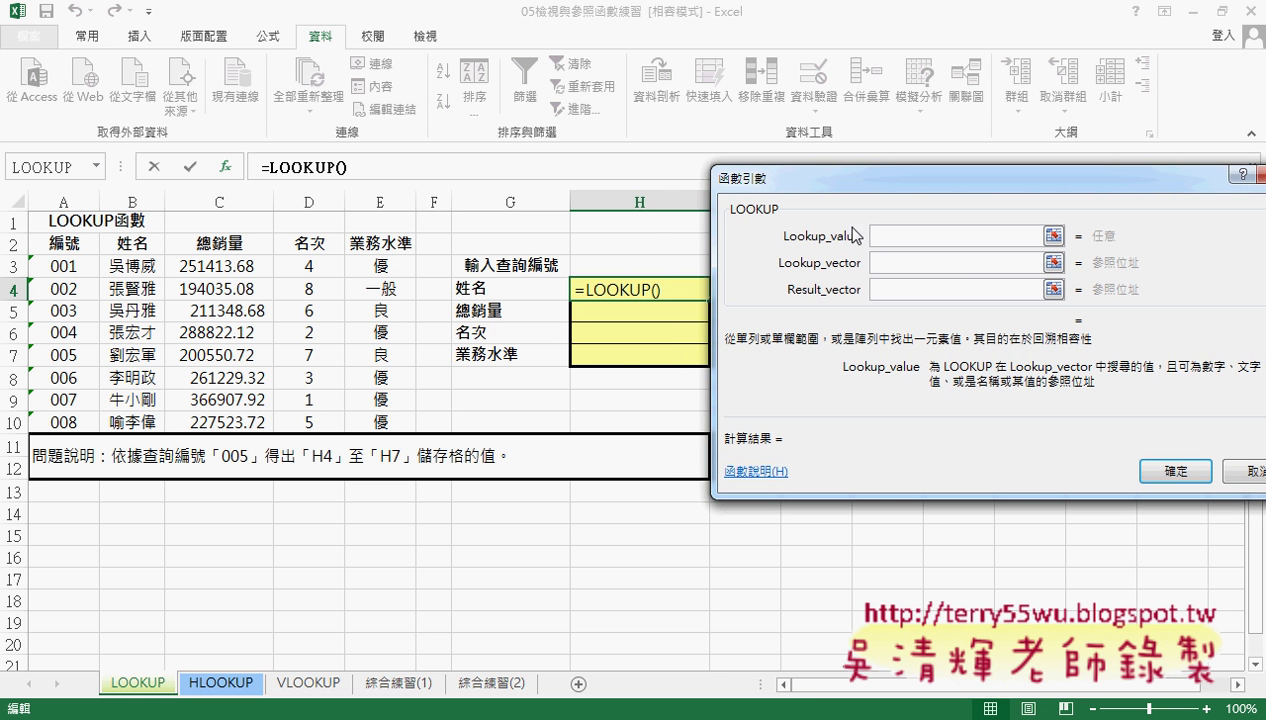
{"action": "left_click", "coordinate": [637, 264]}
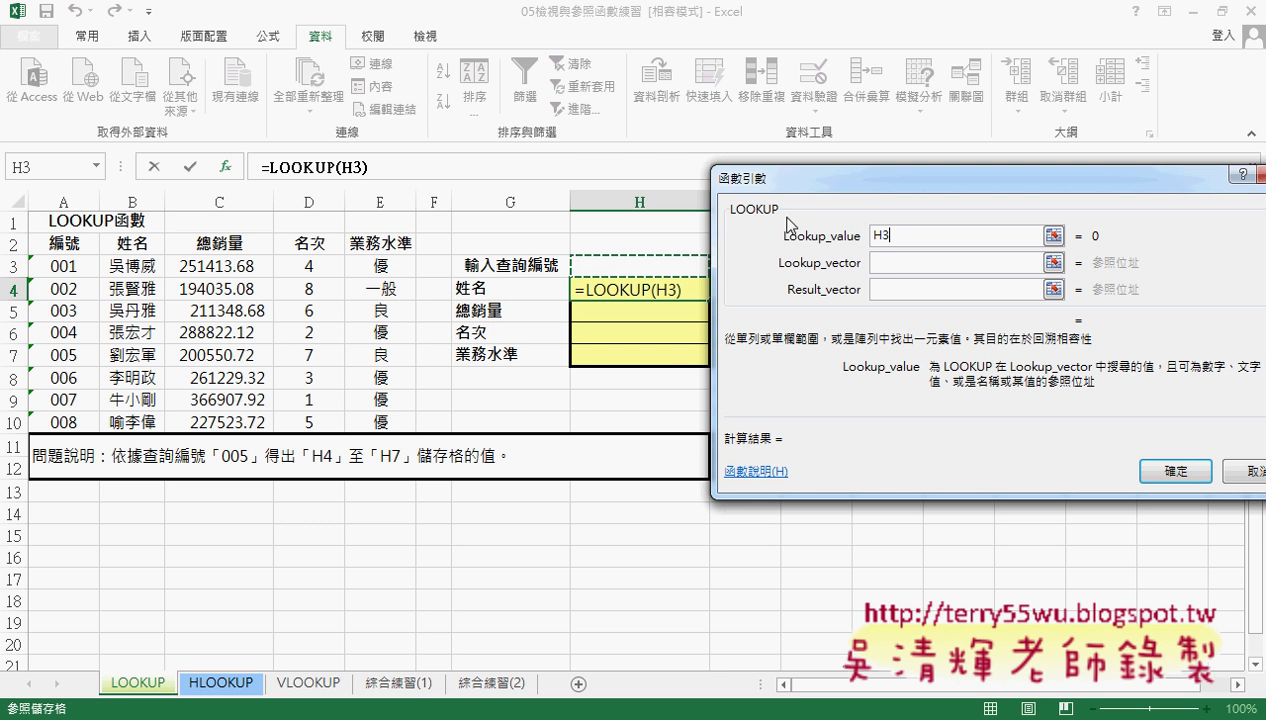
{"action": "left_click_drag", "start_coordinate": [795, 190], "coordinate": [780, 190]}
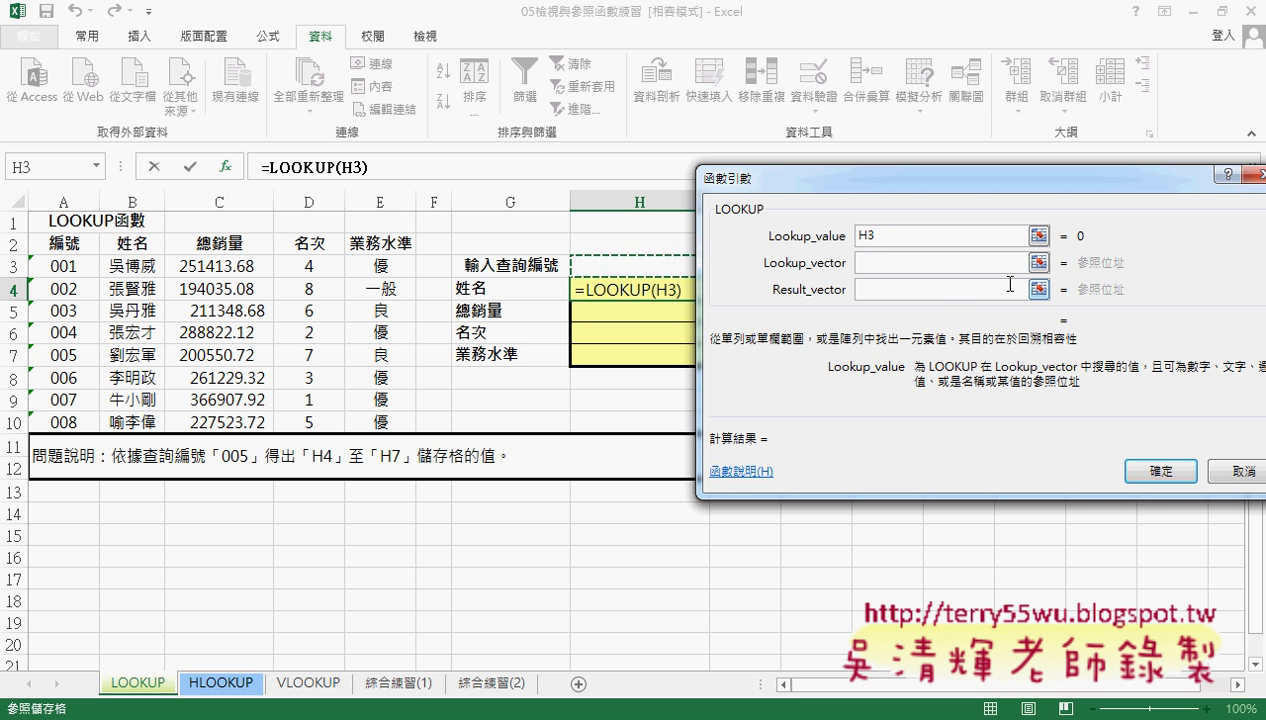
{"action": "left_click", "coordinate": [892, 267]}
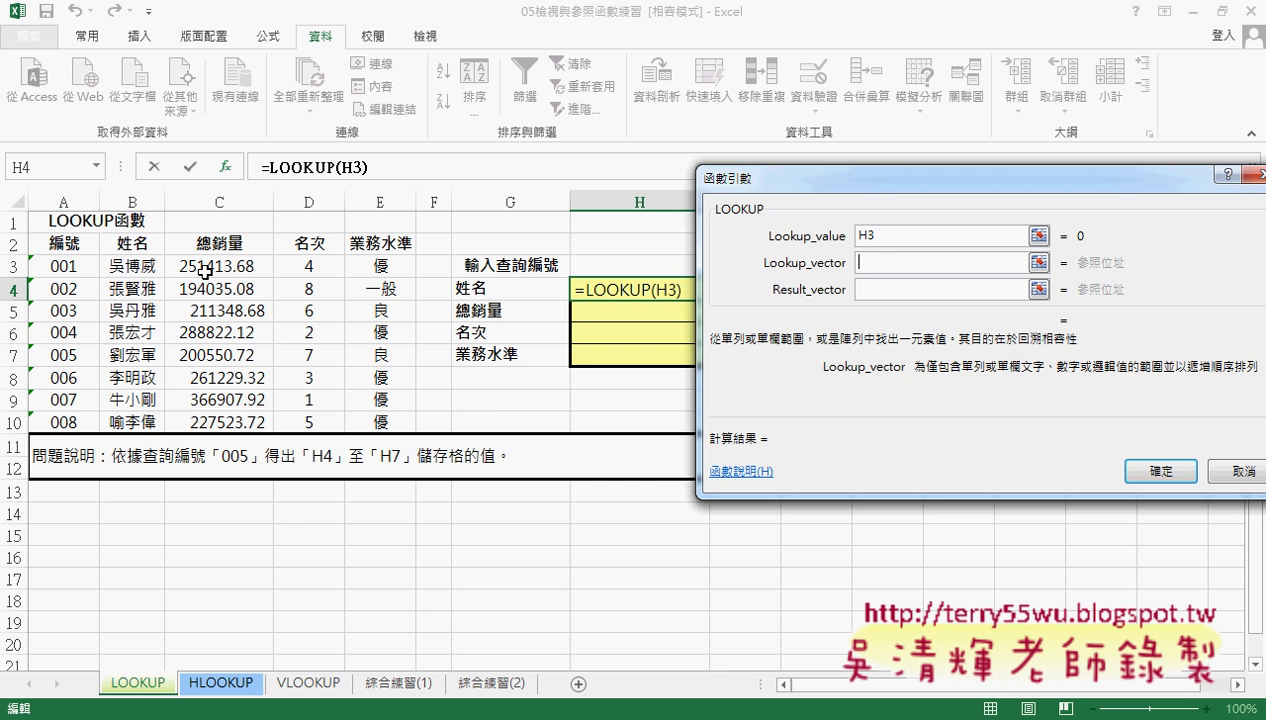
{"action": "left_click_drag", "start_coordinate": [79, 278], "coordinate": [67, 340]}
{"action": "left_click_drag", "start_coordinate": [70, 426], "coordinate": [70, 426]}
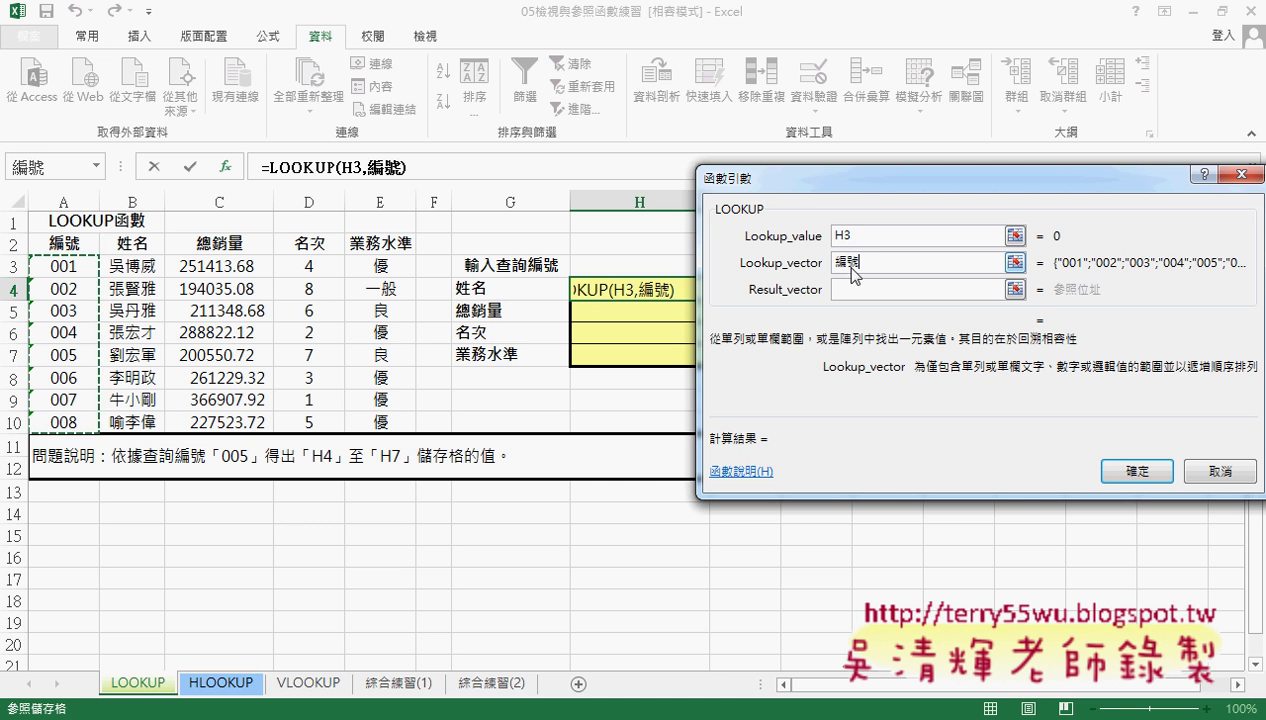
{"action": "left_click", "coordinate": [851, 291]}
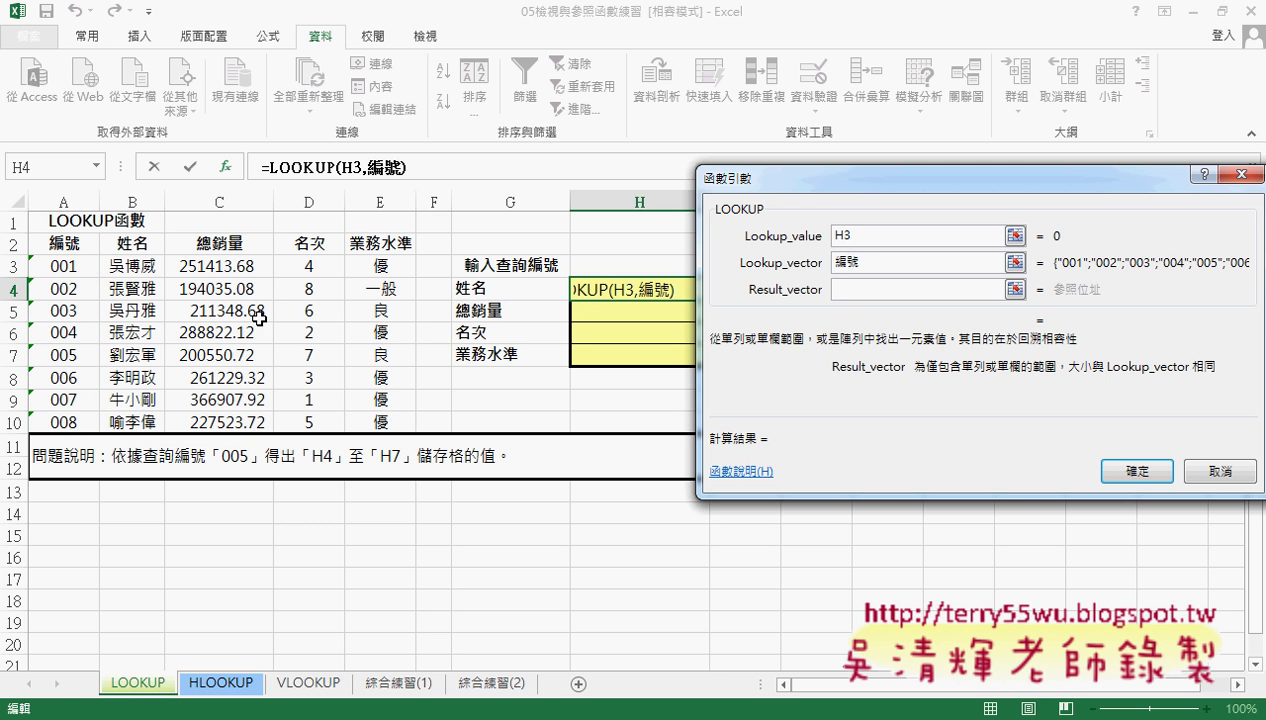
{"action": "left_click_drag", "start_coordinate": [140, 265], "coordinate": [135, 425]}
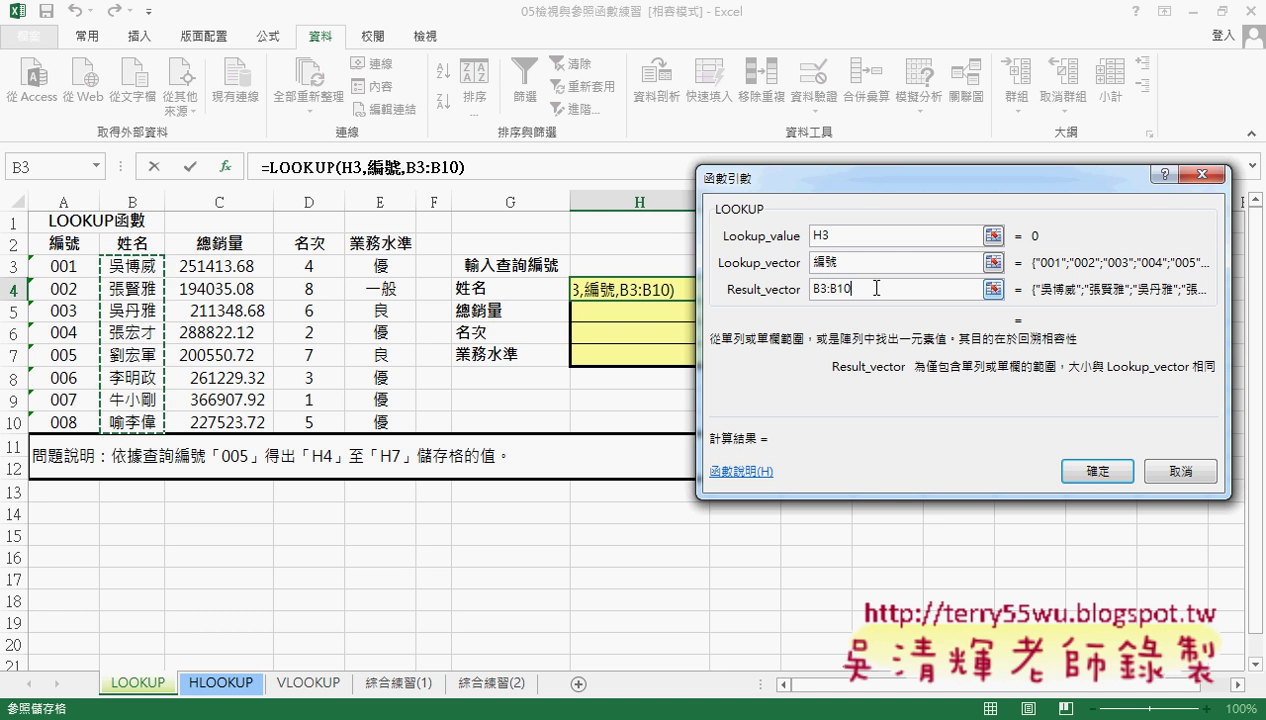
{"action": "left_click_drag", "start_coordinate": [866, 290], "coordinate": [800, 290]}
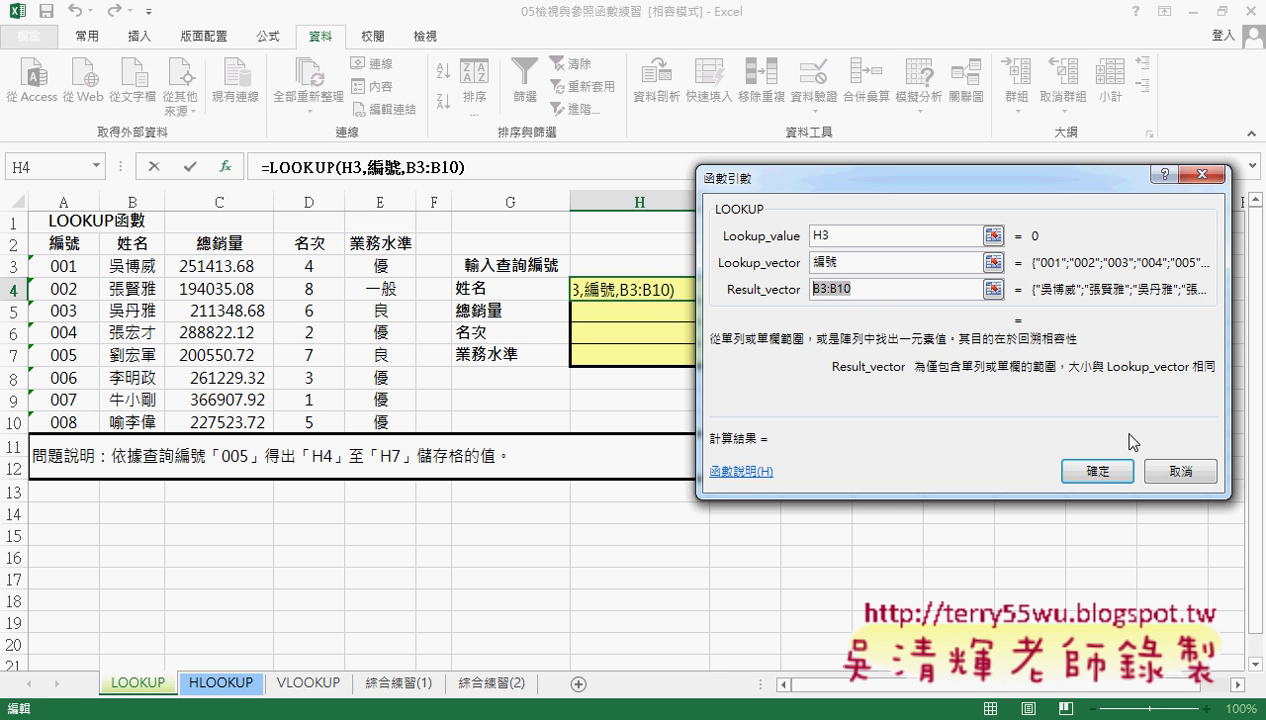
{"action": "left_click", "coordinate": [1178, 471]}
- Create names 姓名, 總銷量, 名次 and 業務水準 from B2:E10's top-row headings only
{"action": "mouse_move", "coordinate": [118, 243]}
{"action": "left_mouse_down"}
{"action": "mouse_move", "coordinate": [260, 311]}
{"action": "mouse_move", "coordinate": [376, 424]}
{"action": "left_mouse_up"}
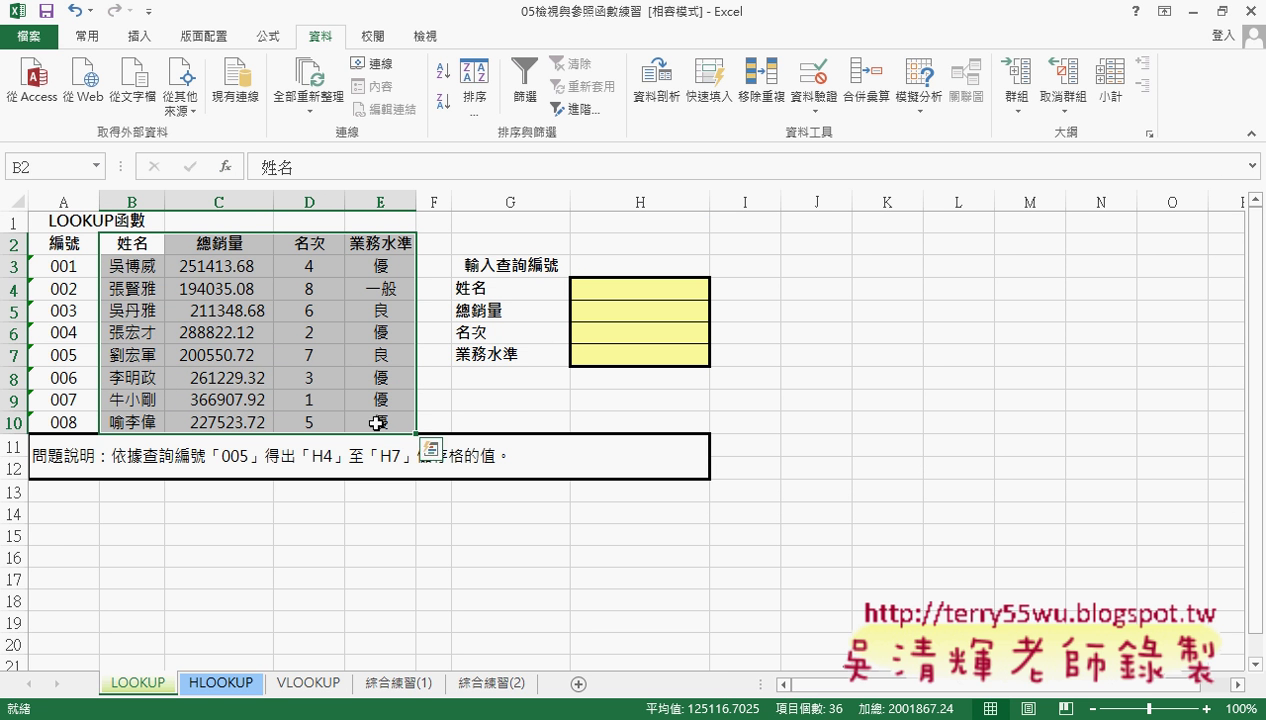
{"action": "left_click", "coordinate": [276, 42]}
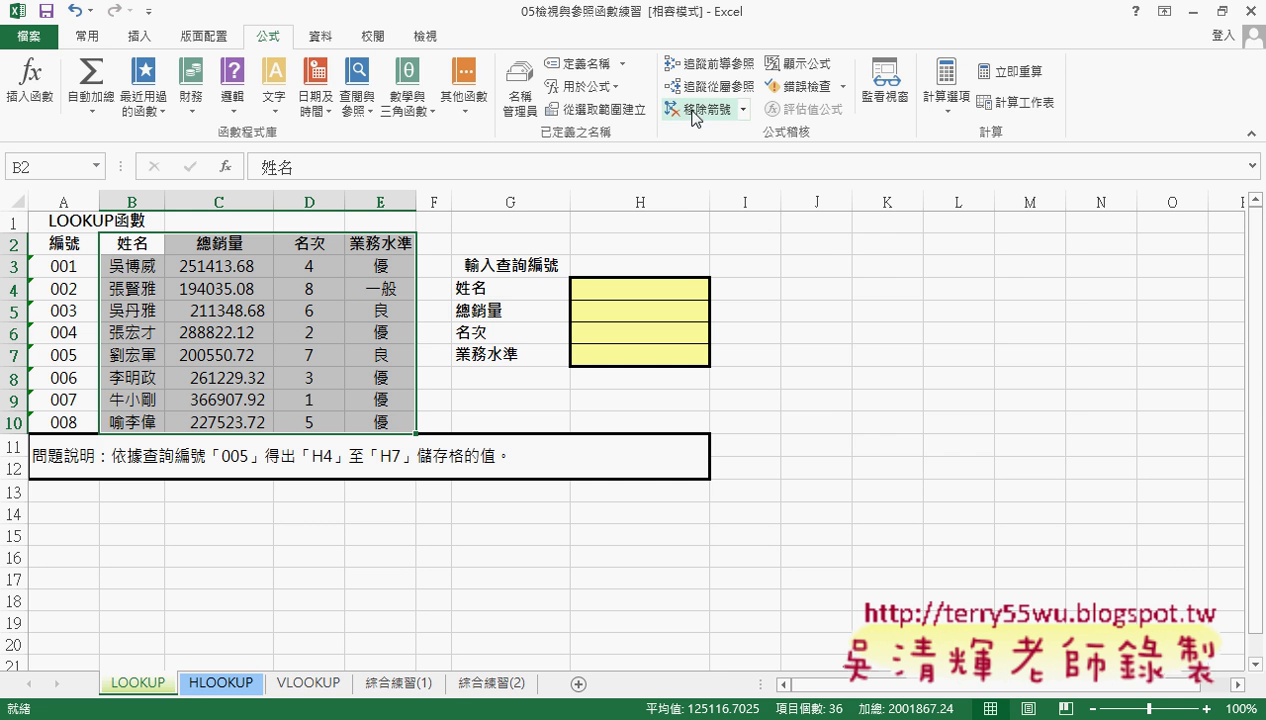
{"action": "left_click", "coordinate": [598, 110]}
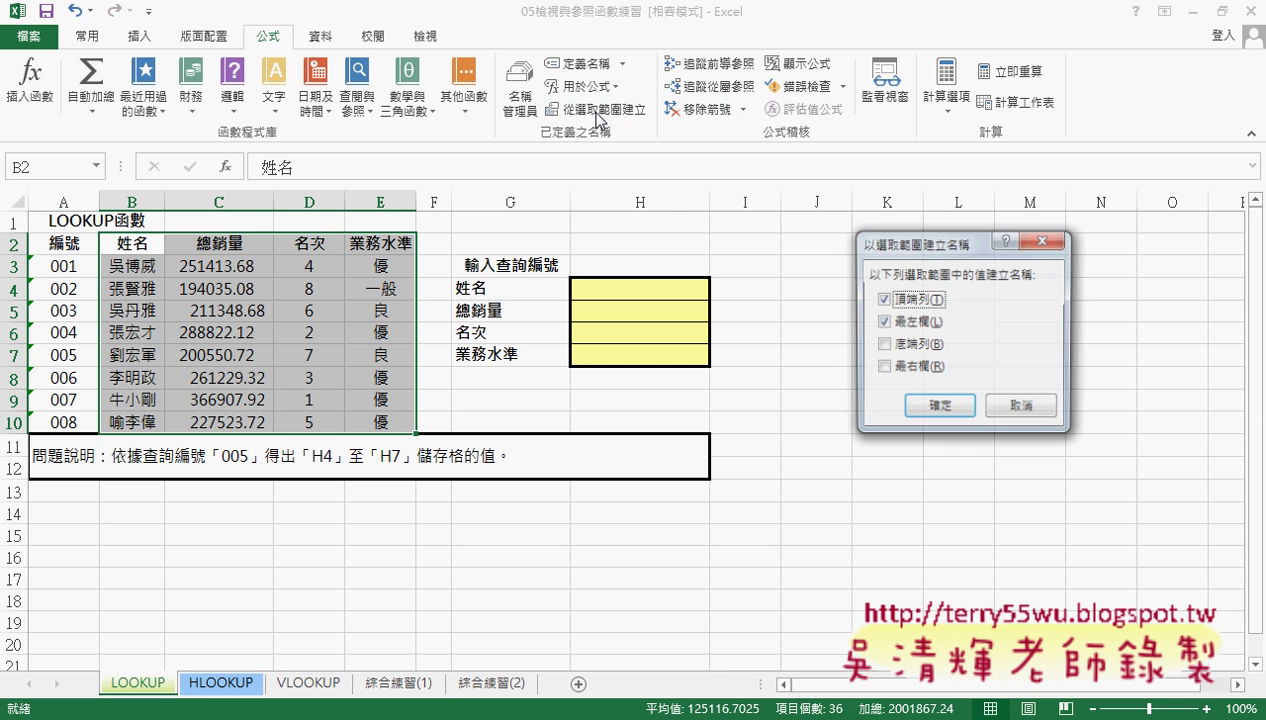
{"action": "left_click", "coordinate": [882, 322]}
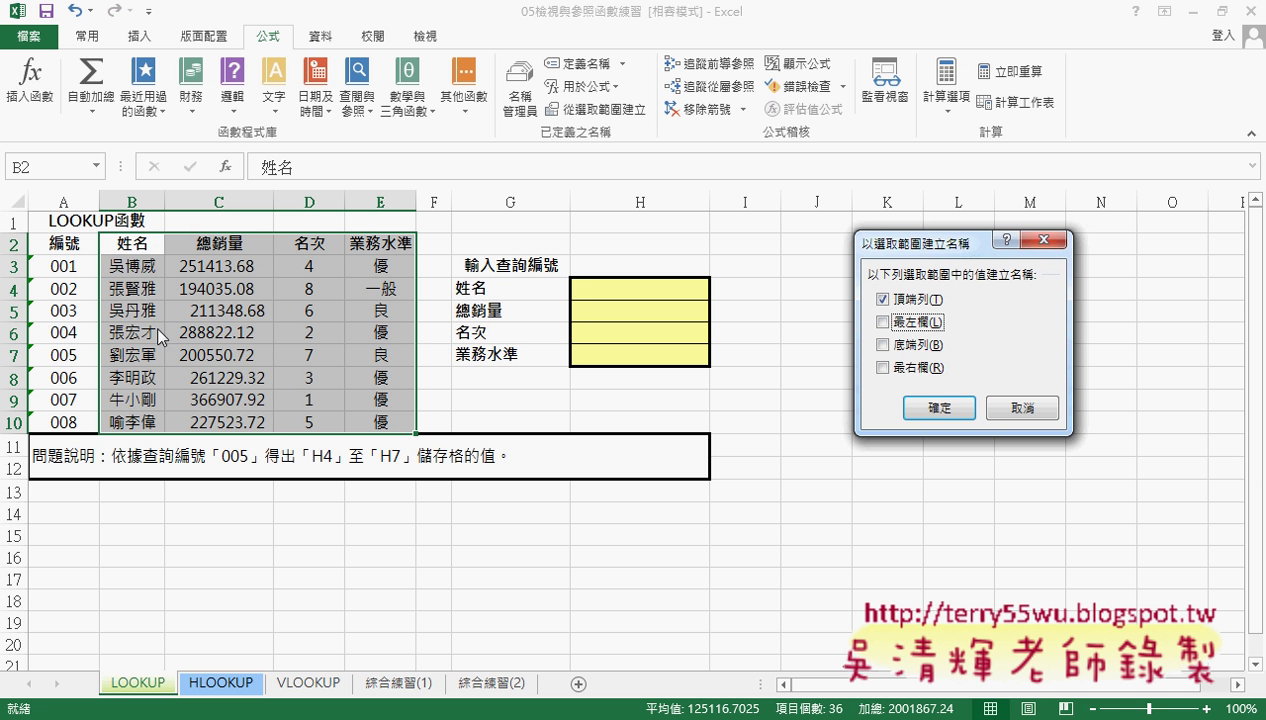
{"action": "left_click", "coordinate": [939, 407]}
- In Name Manager, check the ranges that 姓名 and 總銷量 refer to
{"action": "left_click", "coordinate": [517, 112]}
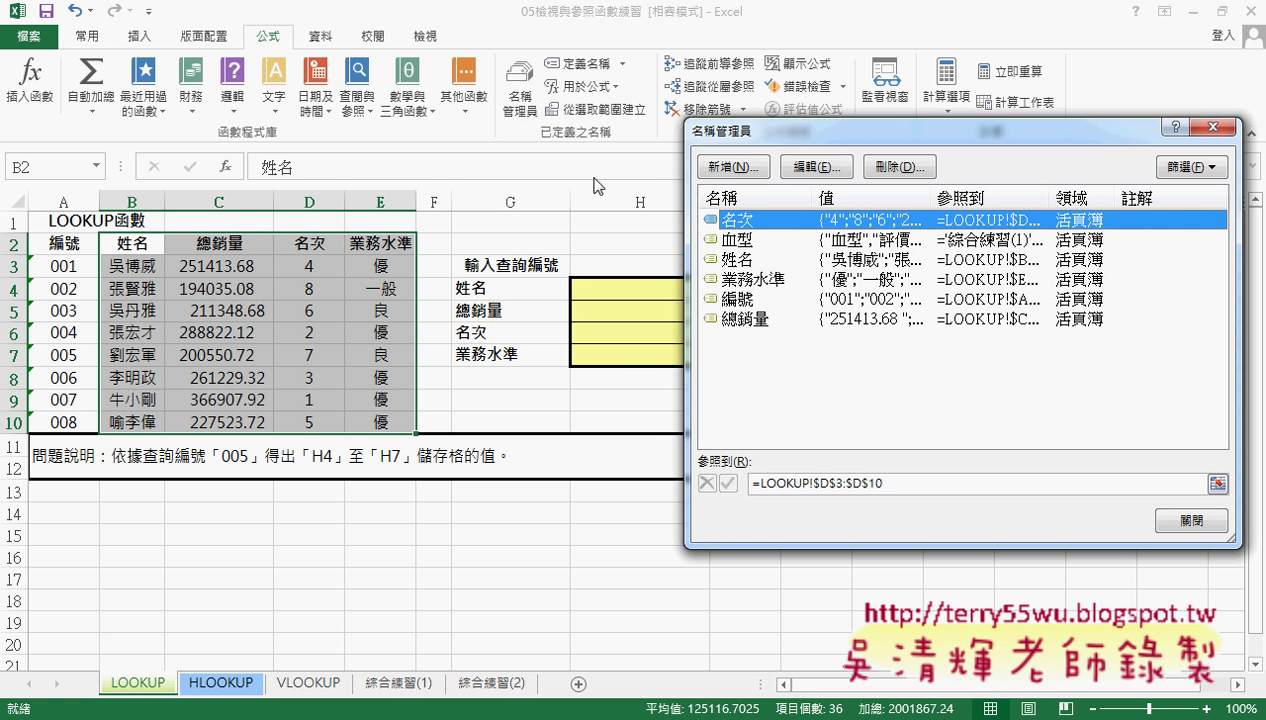
{"action": "left_click", "coordinate": [741, 262]}
{"action": "left_click", "coordinate": [889, 481]}
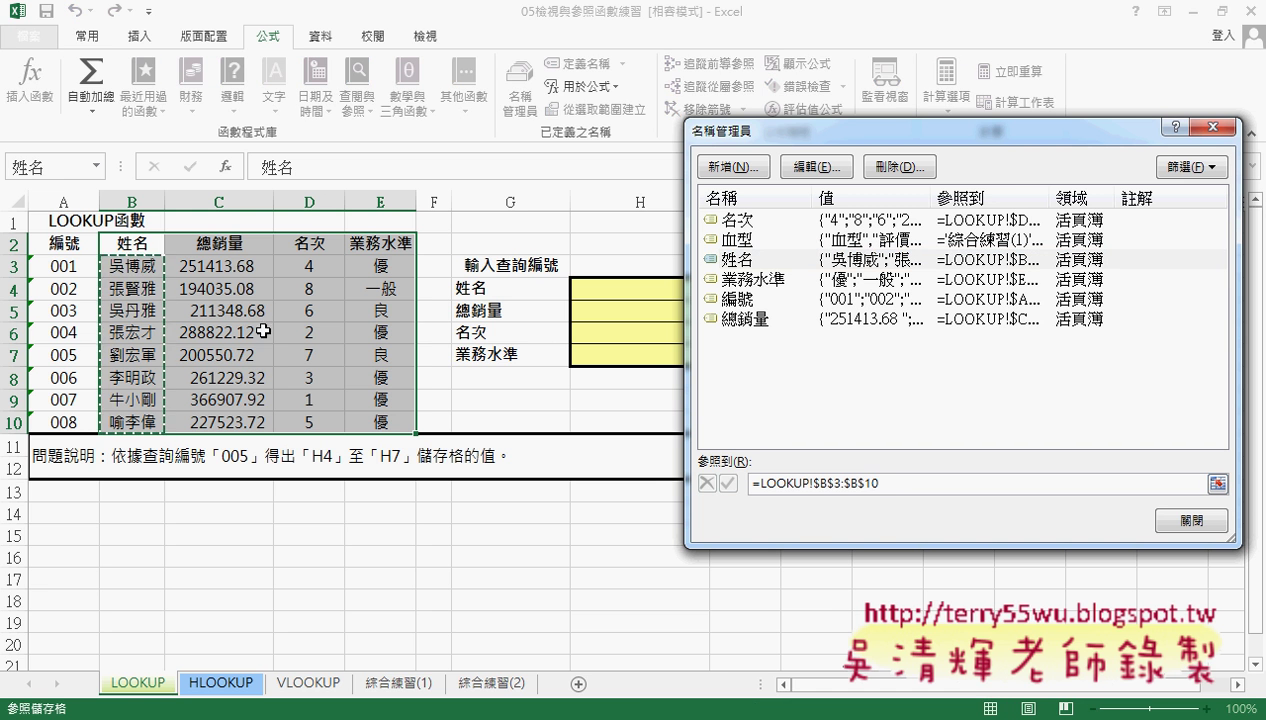
{"action": "left_click", "coordinate": [752, 320]}
{"action": "left_click", "coordinate": [882, 480]}
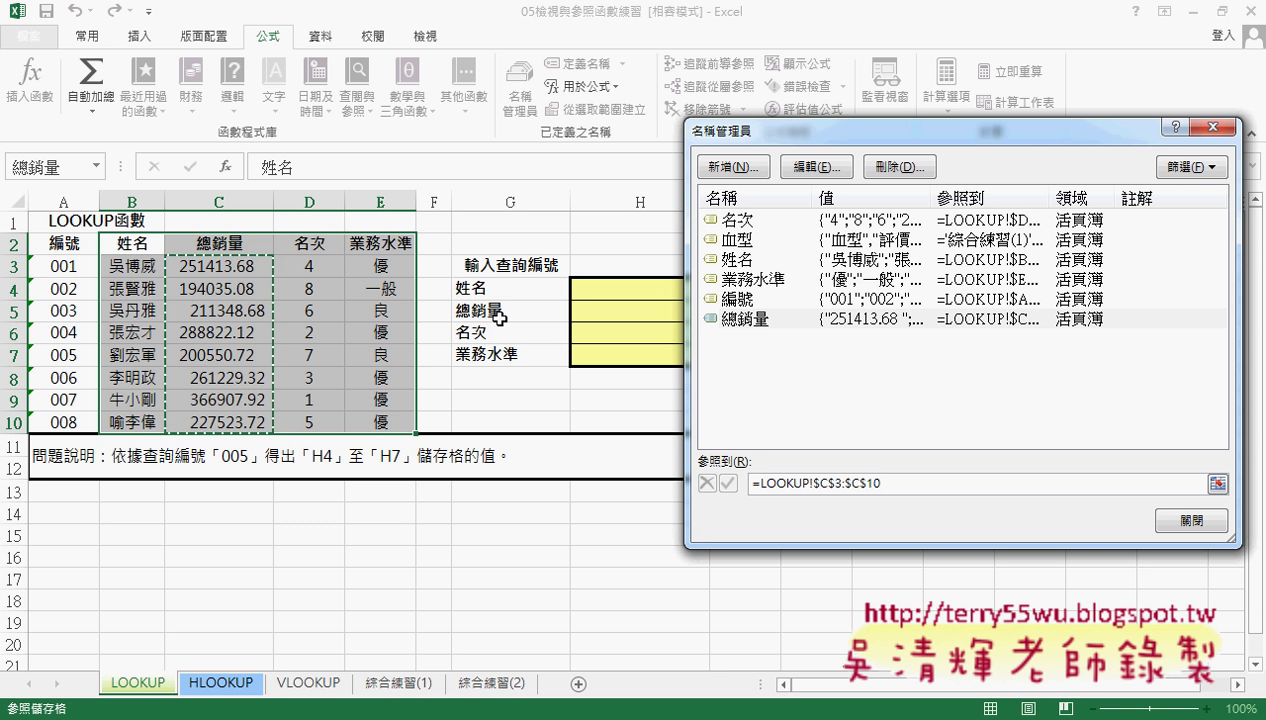
{"action": "left_click", "coordinate": [785, 325]}
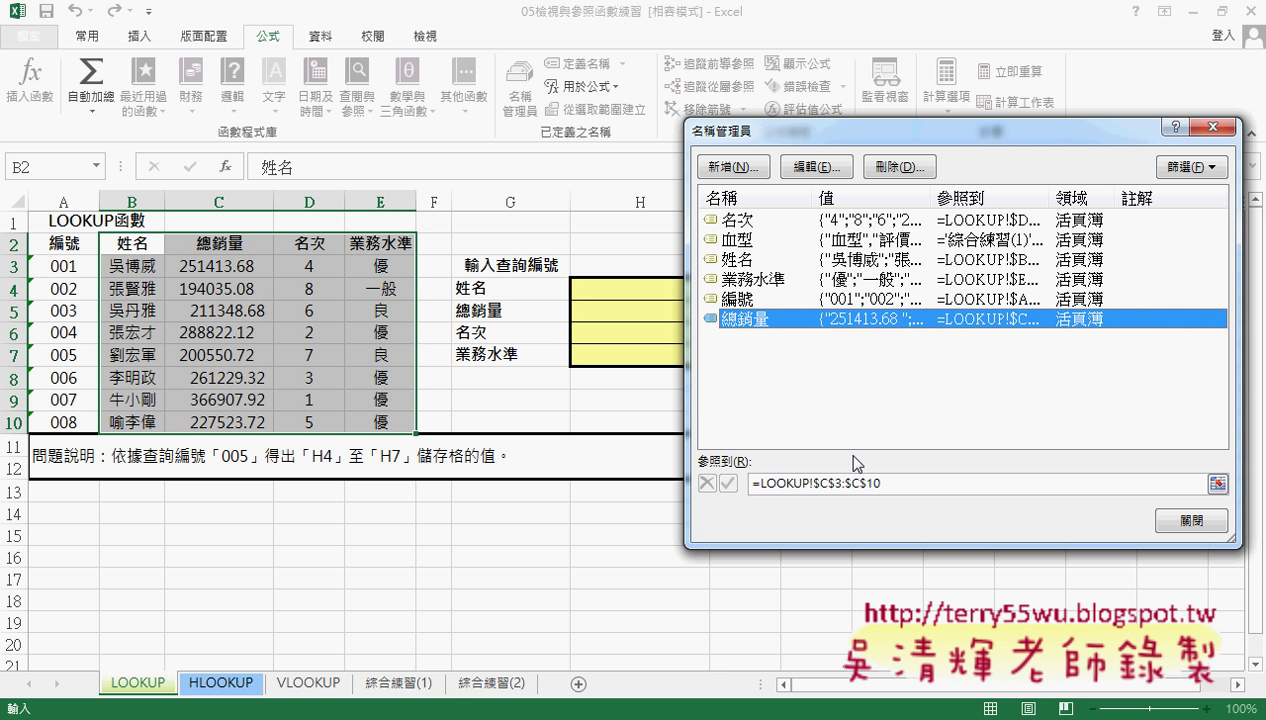
{"action": "left_click", "coordinate": [911, 486]}
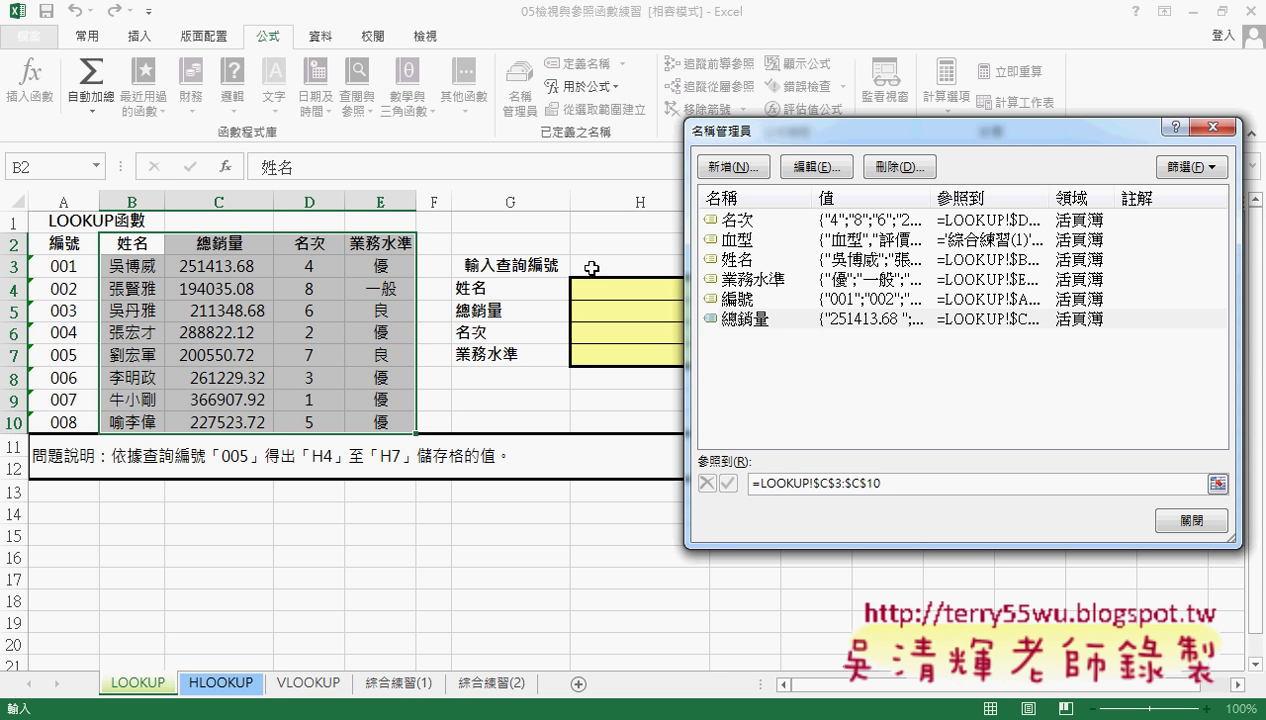
- Try narrowing 名次 to D3:D8, then restore and commit it as D3:D10
{"action": "left_click", "coordinate": [746, 222]}
{"action": "left_click", "coordinate": [900, 483]}
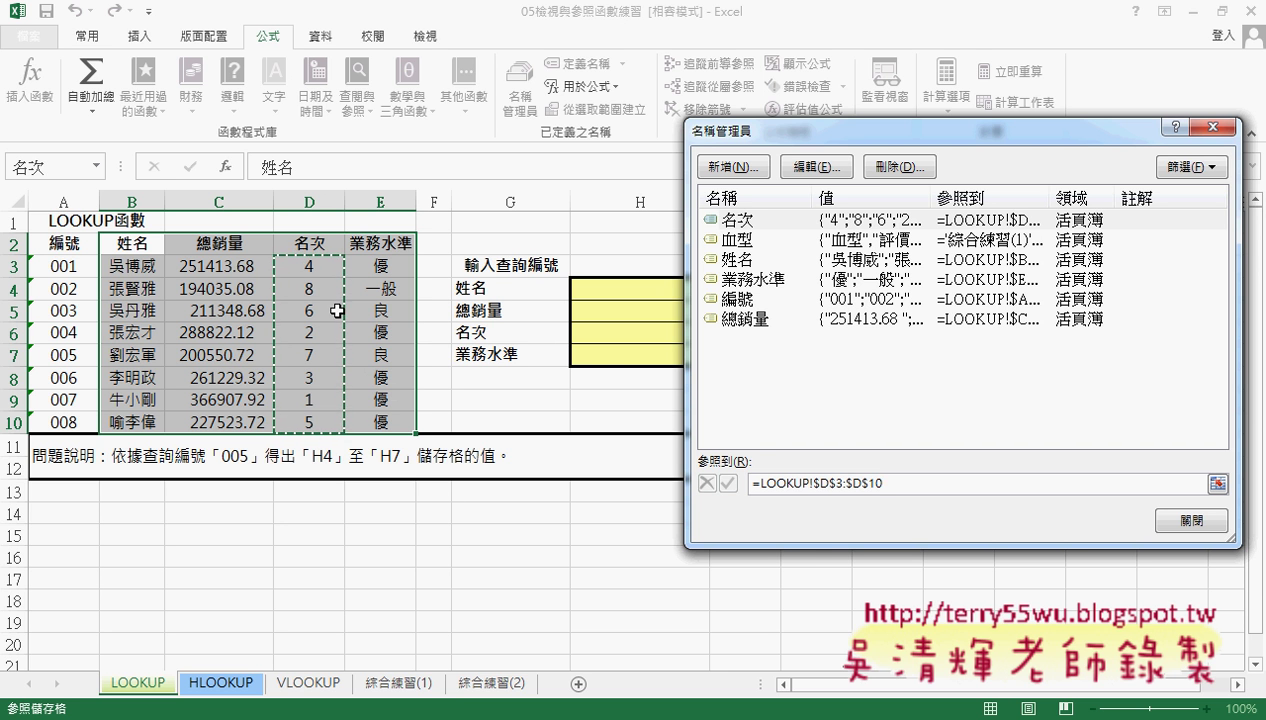
{"action": "left_click_drag", "start_coordinate": [315, 268], "coordinate": [310, 378]}
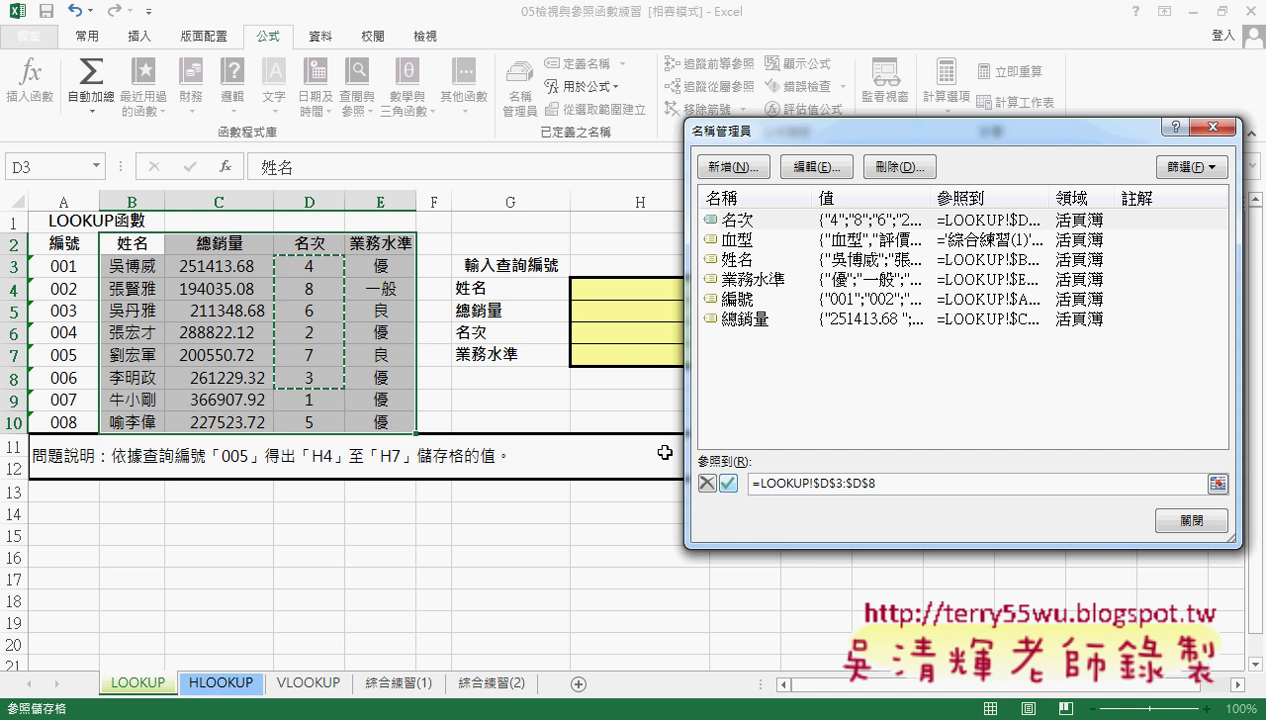
{"action": "left_click_drag", "start_coordinate": [333, 272], "coordinate": [330, 424]}
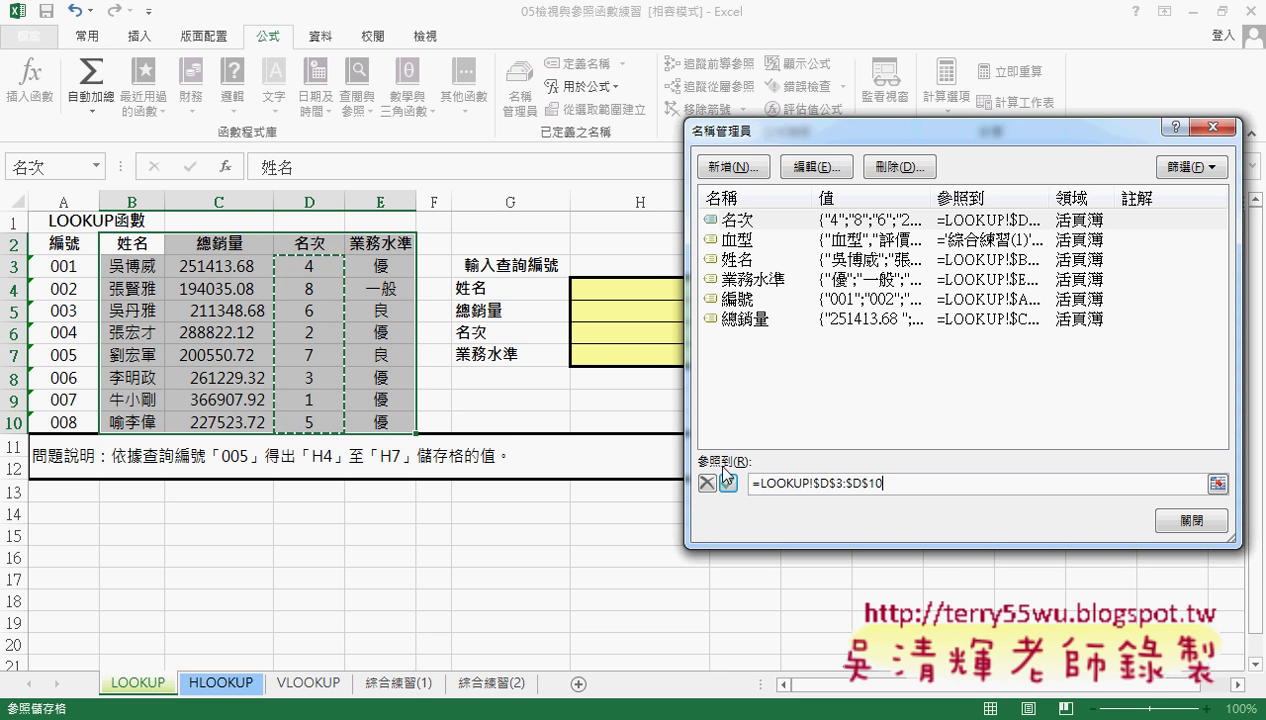
{"action": "left_click", "coordinate": [731, 486]}
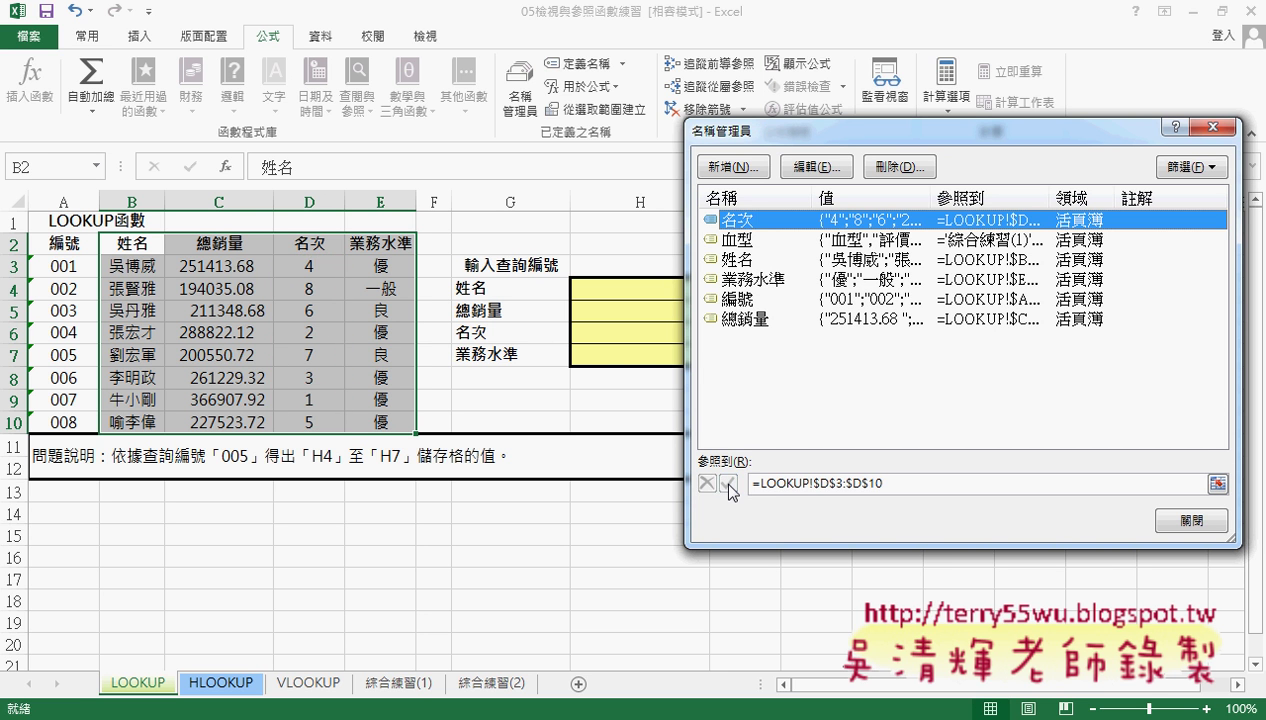
- Close Name Manager, choose ID 003 from H3's drop-down, and select H4
{"action": "left_click", "coordinate": [1171, 521]}
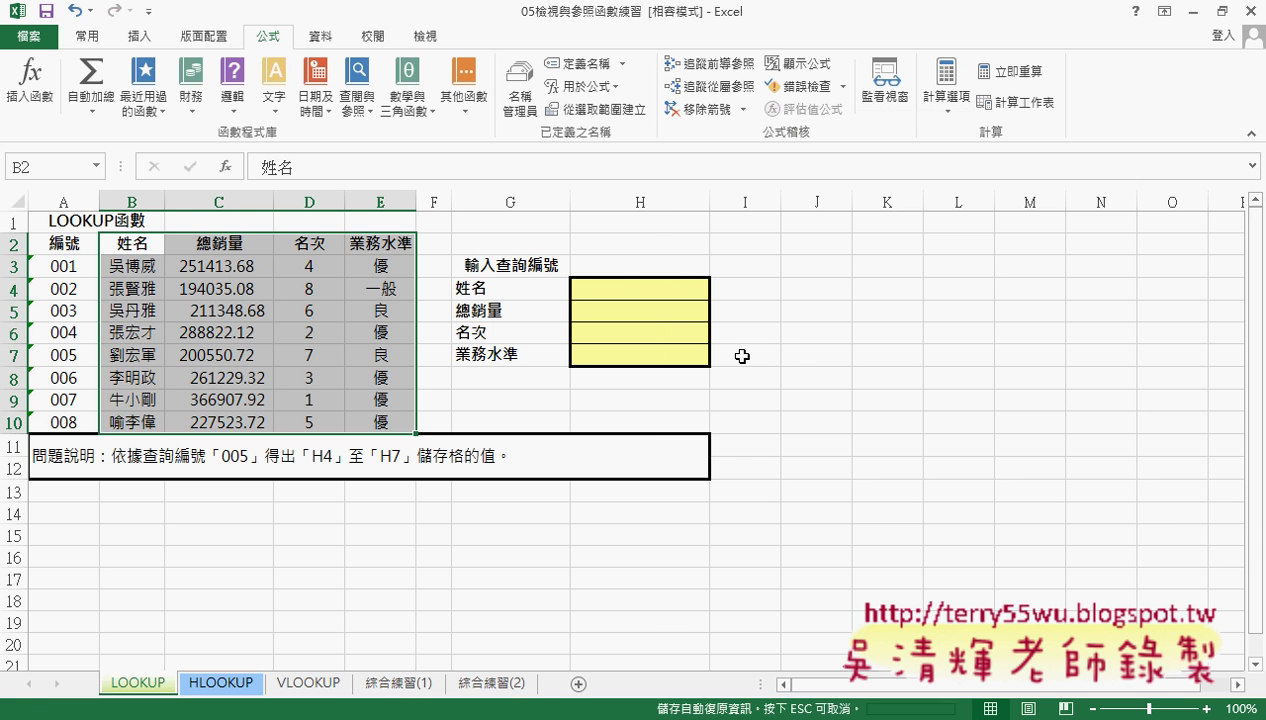
{"action": "left_click", "coordinate": [647, 288]}
{"action": "left_click", "coordinate": [698, 266]}
{"action": "left_click", "coordinate": [719, 267]}
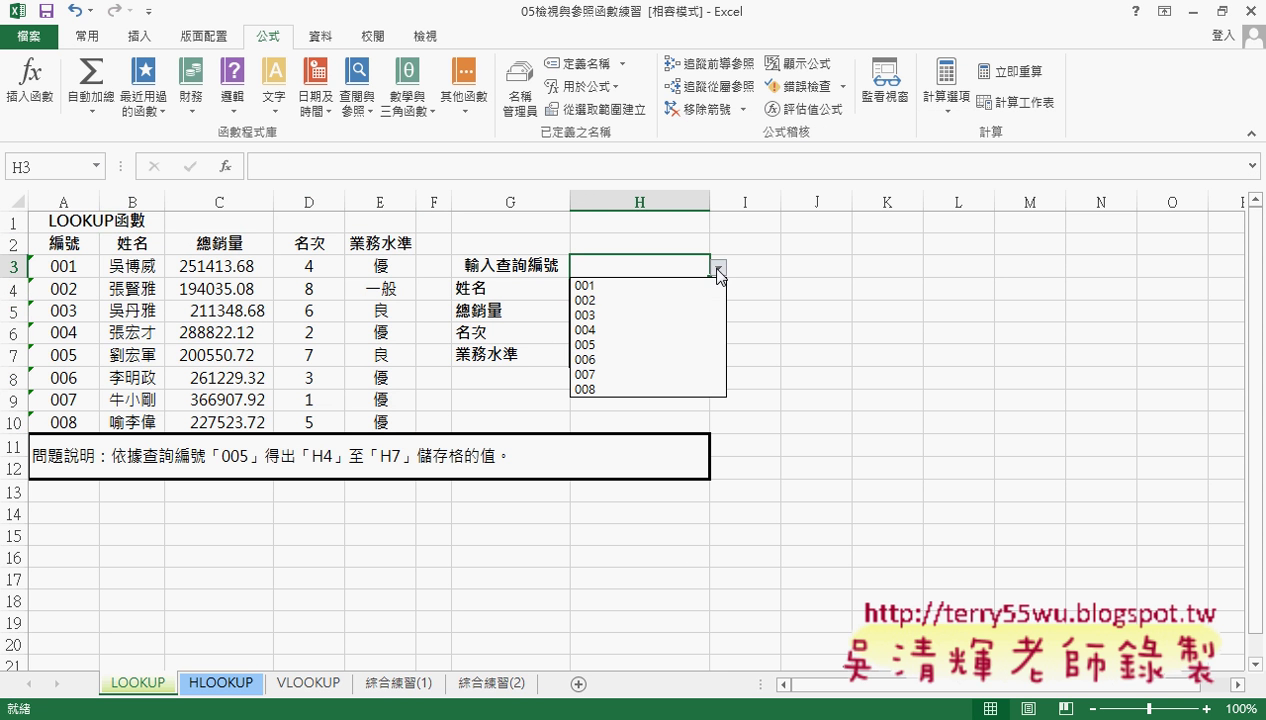
{"action": "left_click", "coordinate": [700, 311]}
{"action": "left_click", "coordinate": [656, 290]}
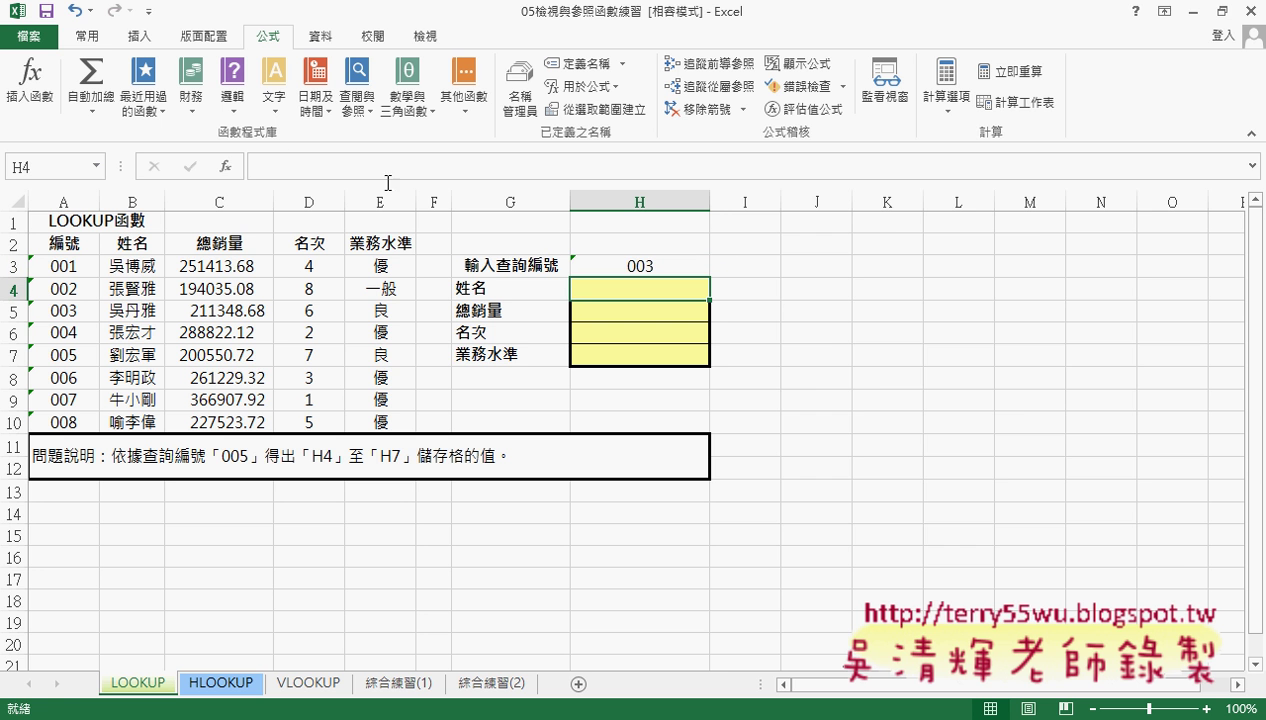
- Start a vector-form LOOKUP in H4 with lookup value H3 and lookup vector 編號
{"action": "left_click", "coordinate": [238, 165]}
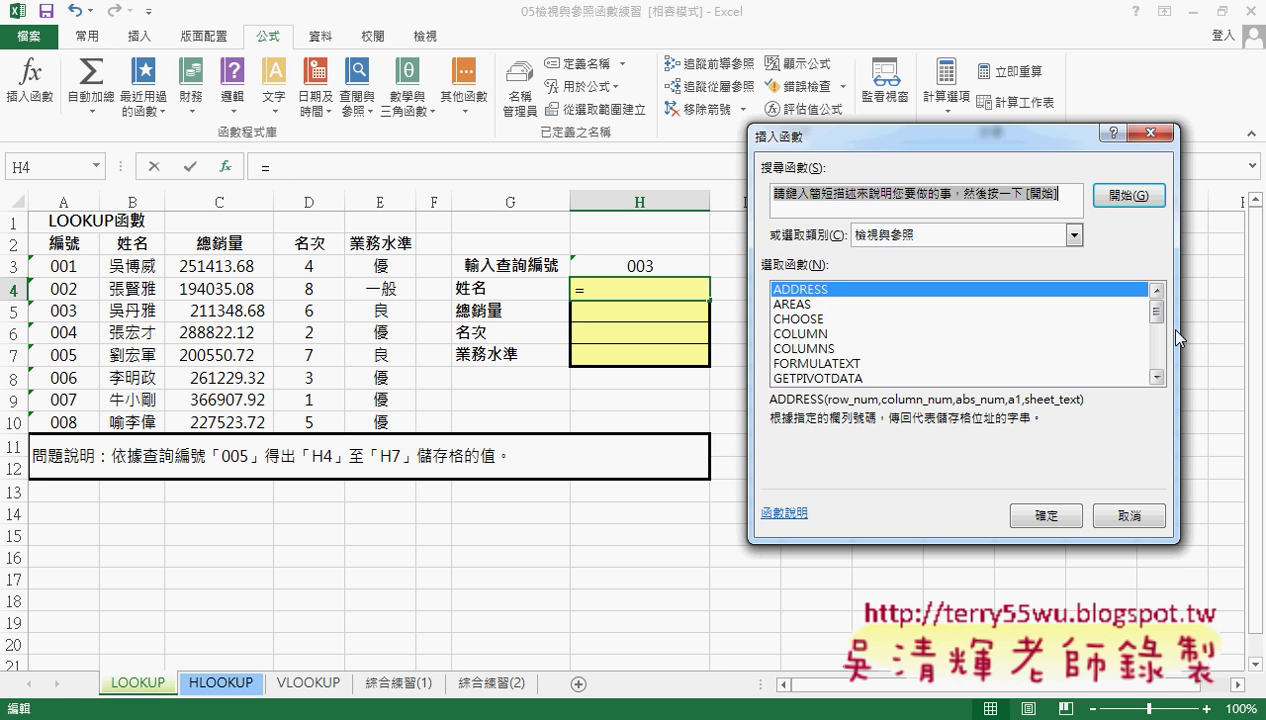
{"action": "left_click_drag", "start_coordinate": [1157, 308], "coordinate": [1157, 334]}
{"action": "double_click", "coordinate": [880, 348]}
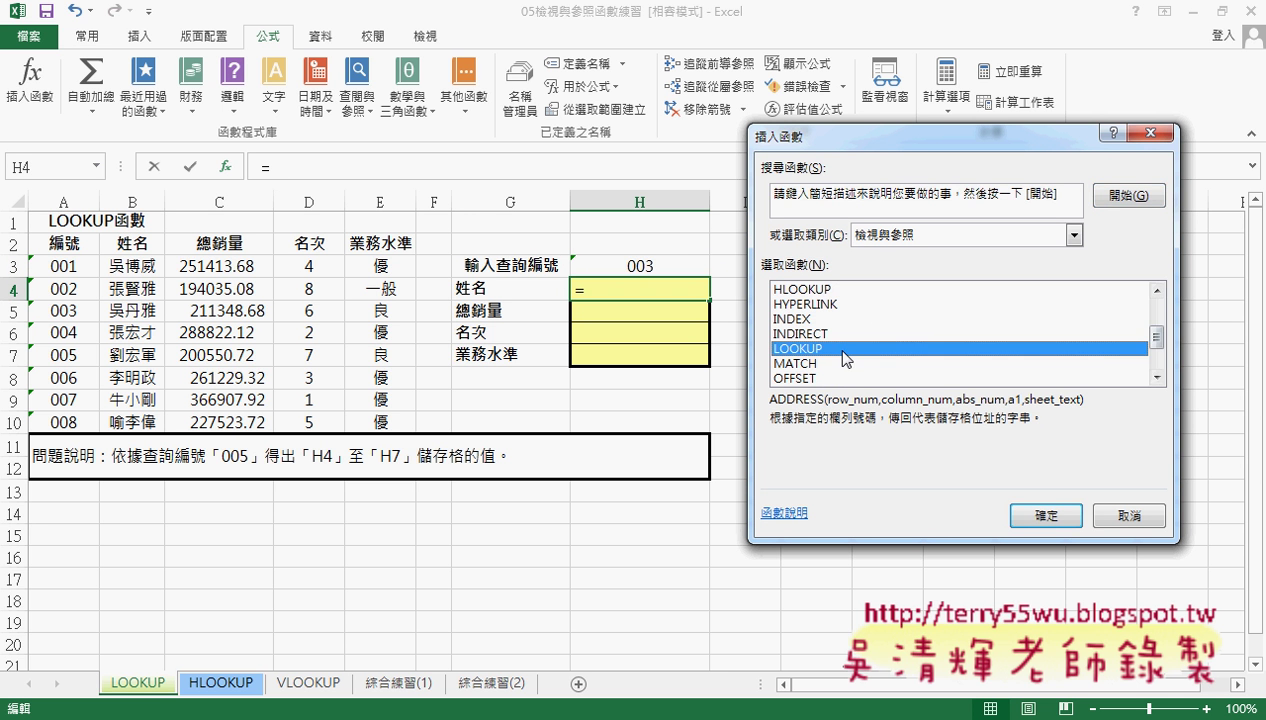
{"action": "left_click", "coordinate": [972, 391]}
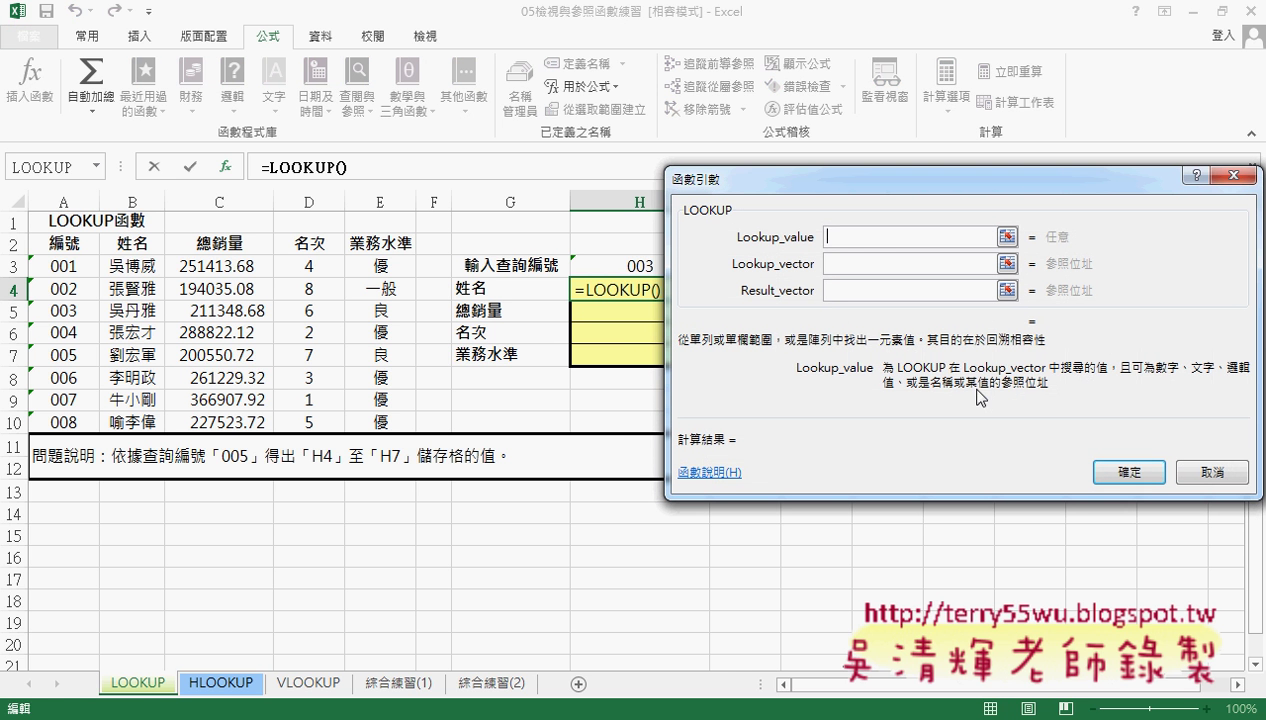
{"action": "left_click", "coordinate": [628, 267]}
{"action": "key", "text": "Tab"}
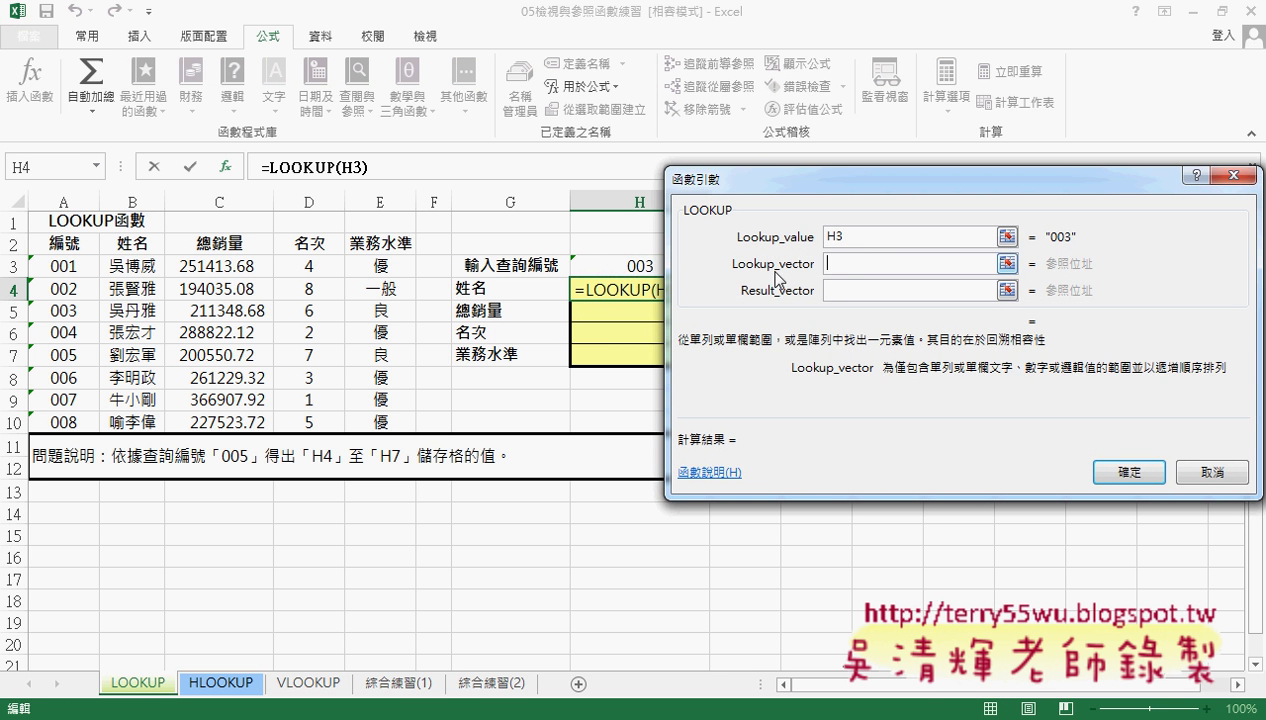
{"action": "key", "text": "F3"}
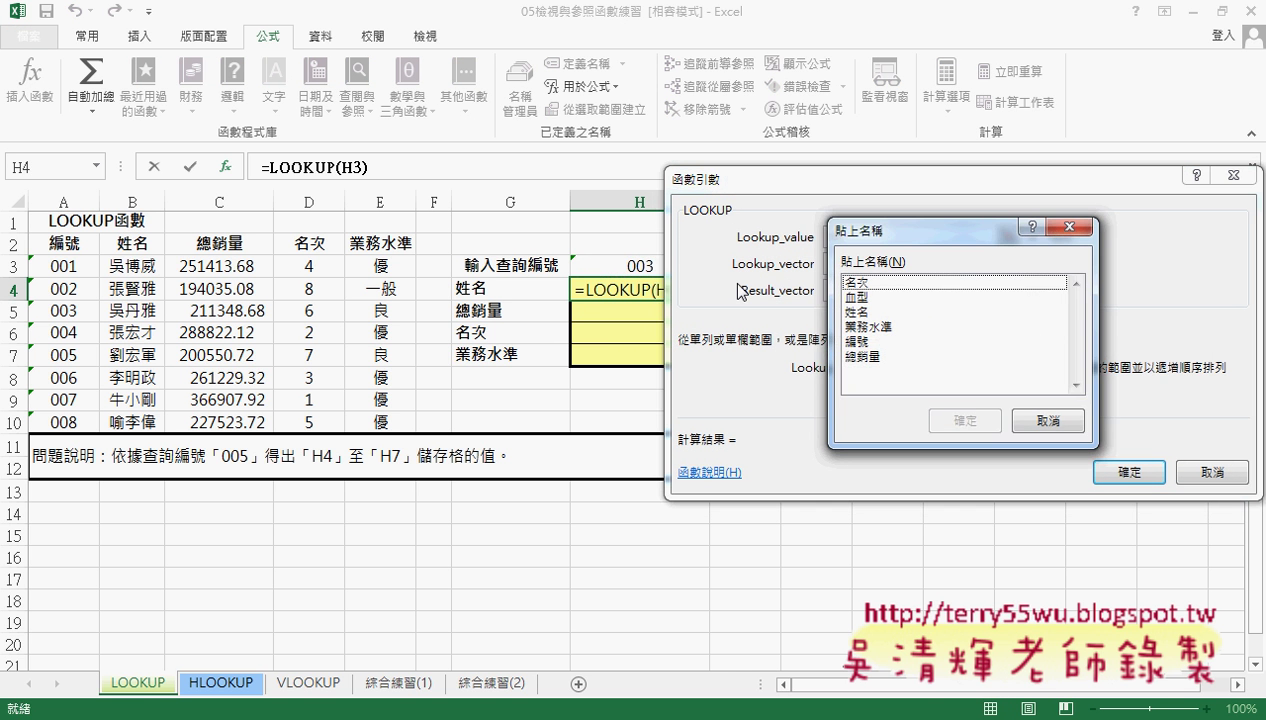
{"action": "left_click", "coordinate": [862, 341]}
{"action": "left_click", "coordinate": [958, 421]}
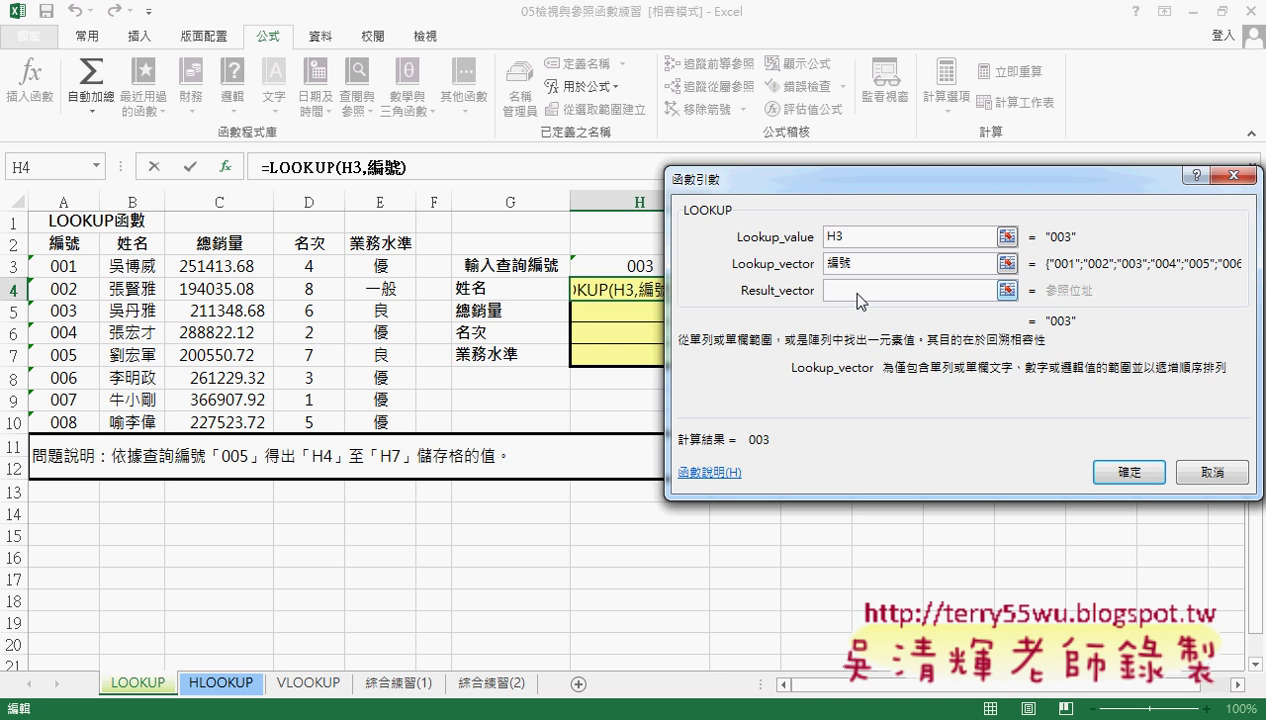
- Set the result vector to 姓名, completing =LOOKUP(H3,編號,姓名) in H4
{"action": "left_click", "coordinate": [858, 293]}
{"action": "key", "text": "F3"}
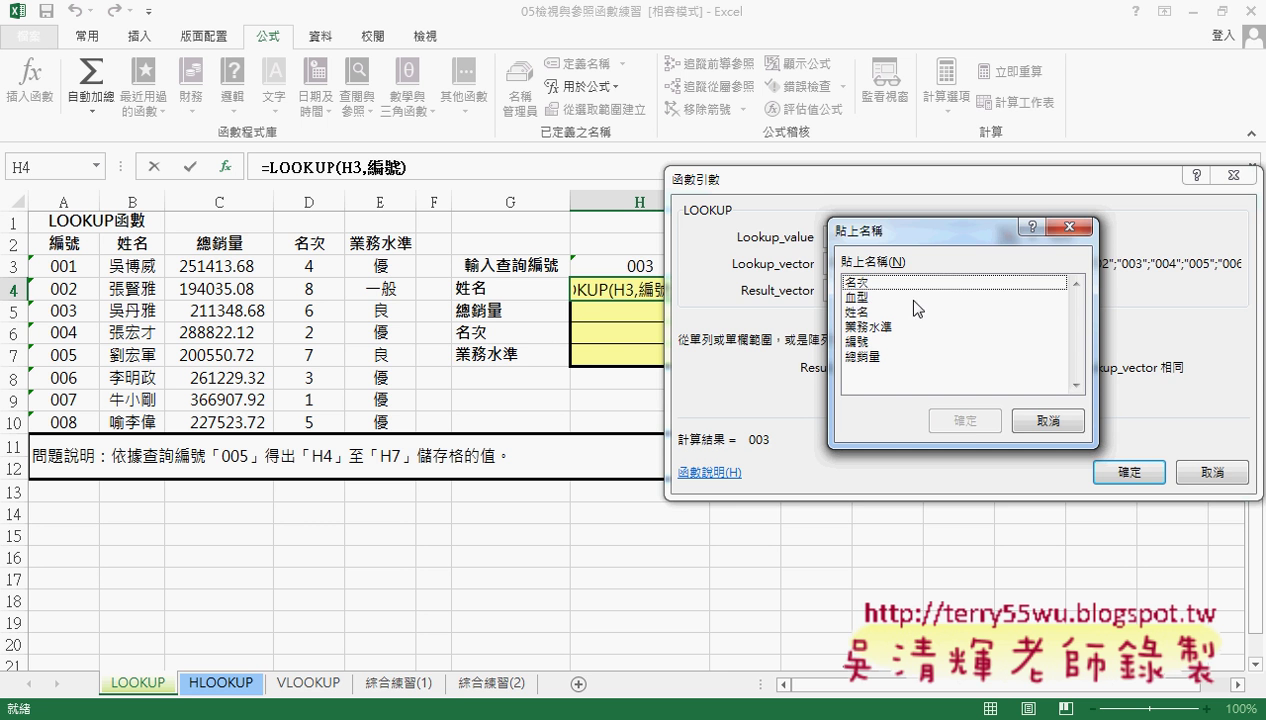
{"action": "left_click", "coordinate": [858, 313]}
{"action": "left_click", "coordinate": [965, 421]}
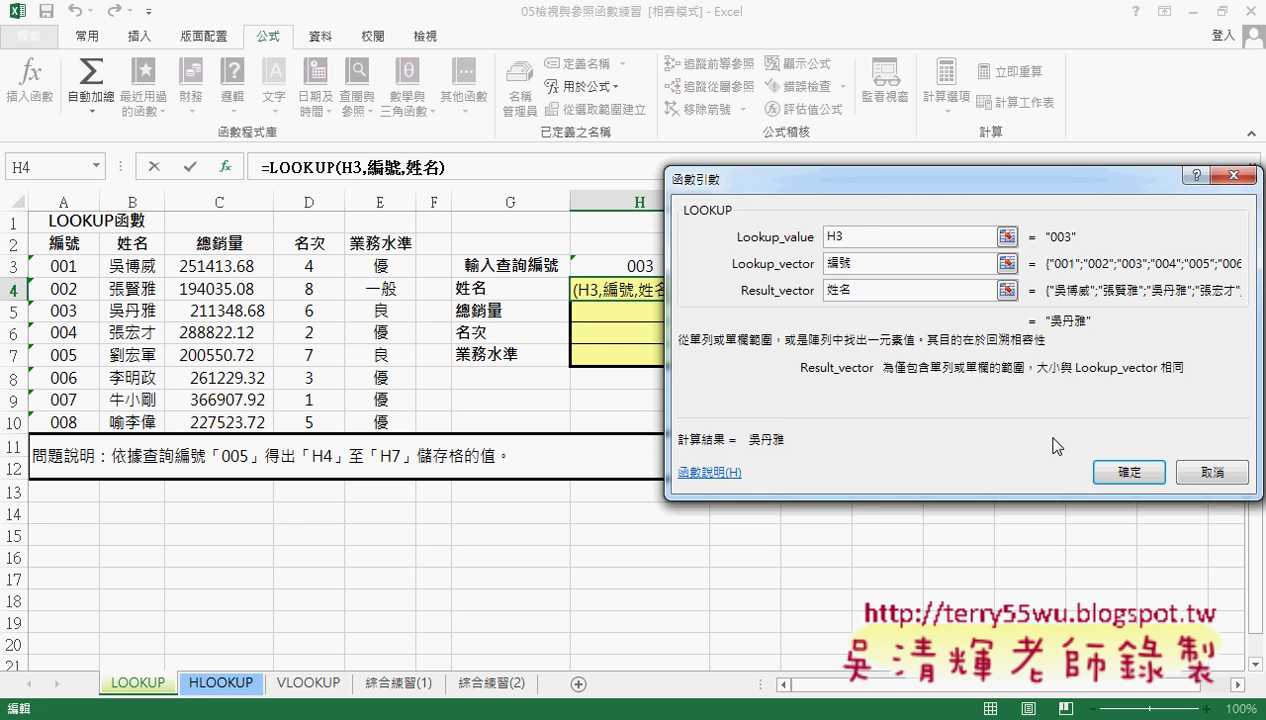
{"action": "left_click", "coordinate": [1121, 467]}
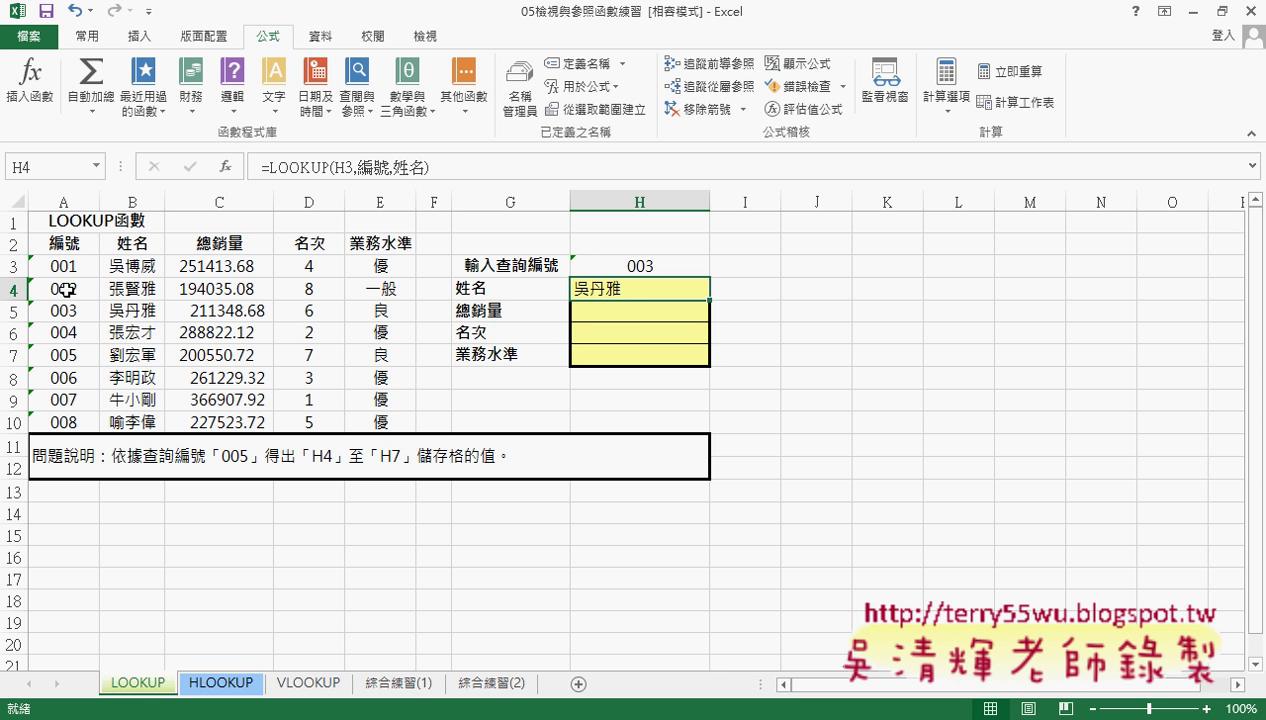
- Centre-align the result cells H4:H7
{"action": "left_click_drag", "start_coordinate": [626, 294], "coordinate": [644, 352]}
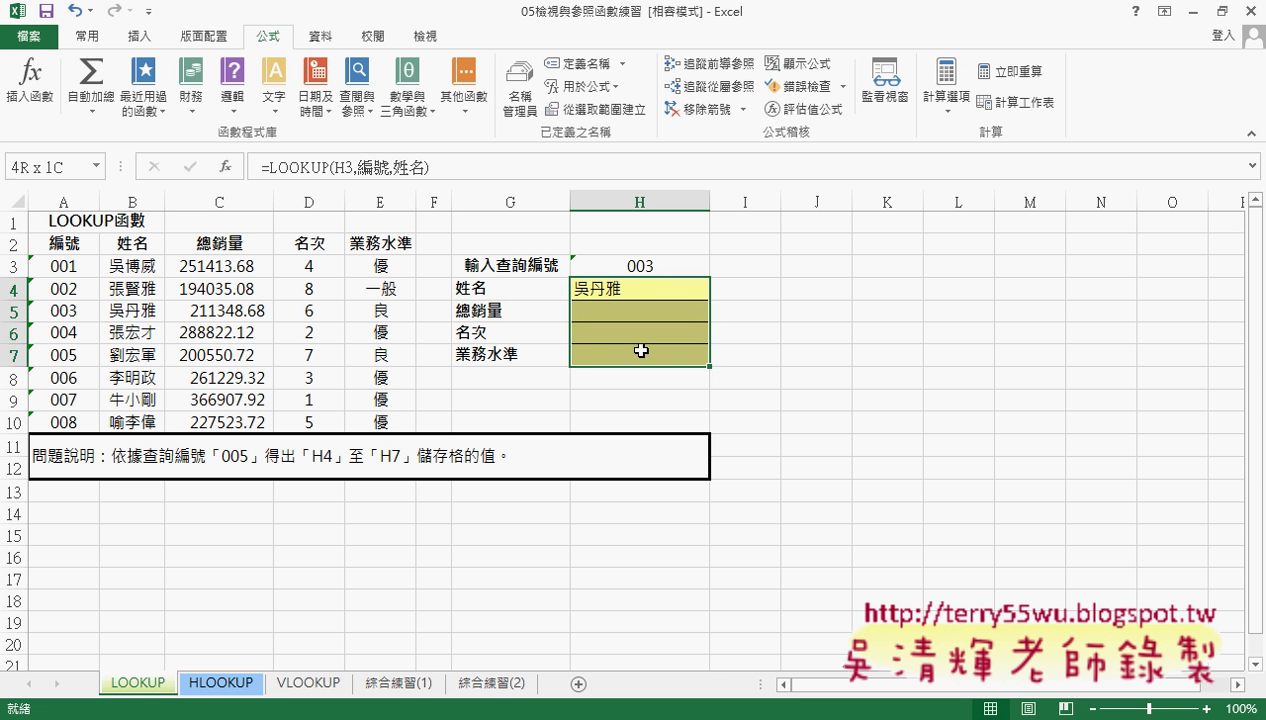
{"action": "left_click", "coordinate": [87, 37]}
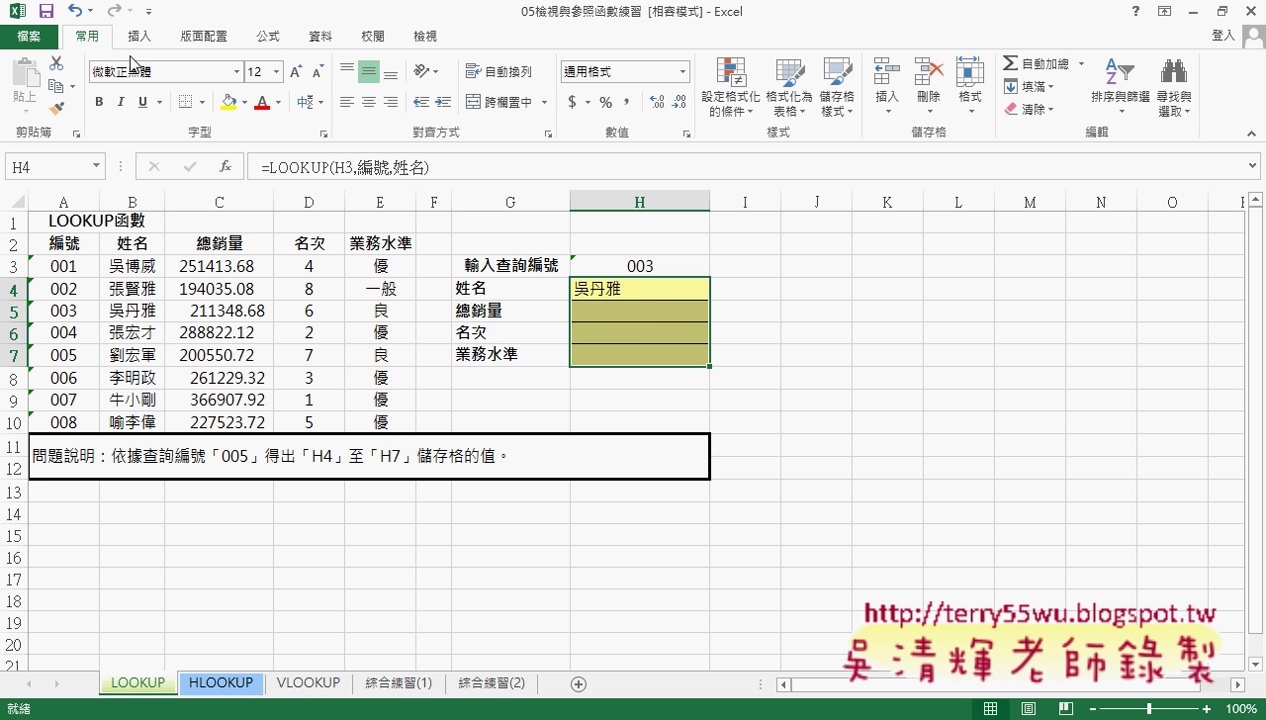
{"action": "left_click", "coordinate": [368, 101]}
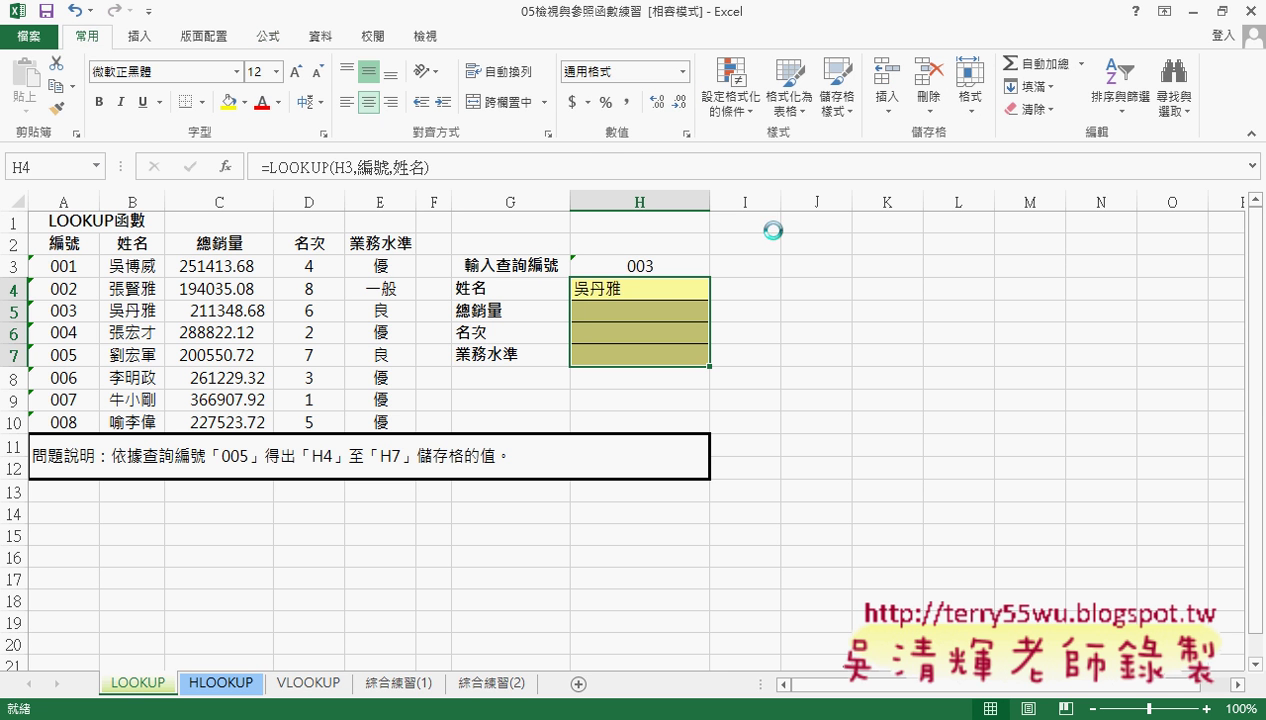
- Copy the LOOKUP formula text from H4's formula bar
{"action": "left_click", "coordinate": [651, 319]}
{"action": "left_click", "coordinate": [655, 287]}
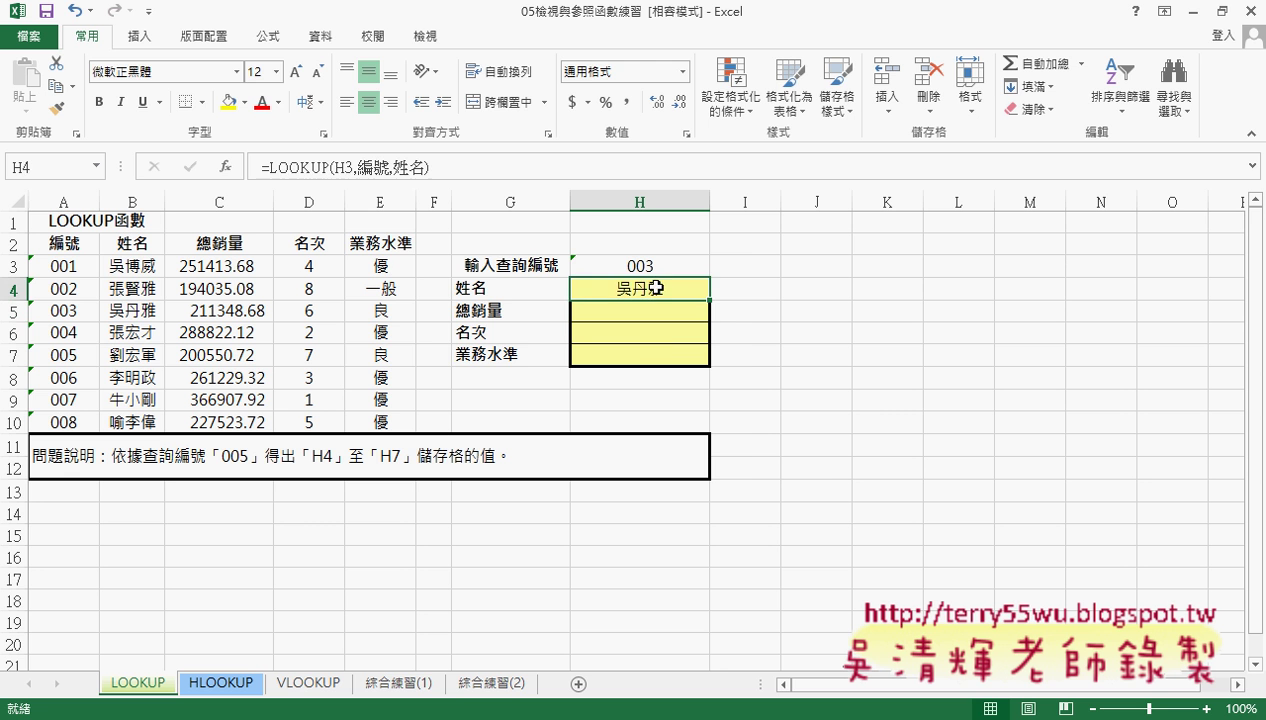
{"action": "left_click_drag", "start_coordinate": [496, 167], "coordinate": [260, 167]}
{"action": "right_click", "coordinate": [324, 168]}
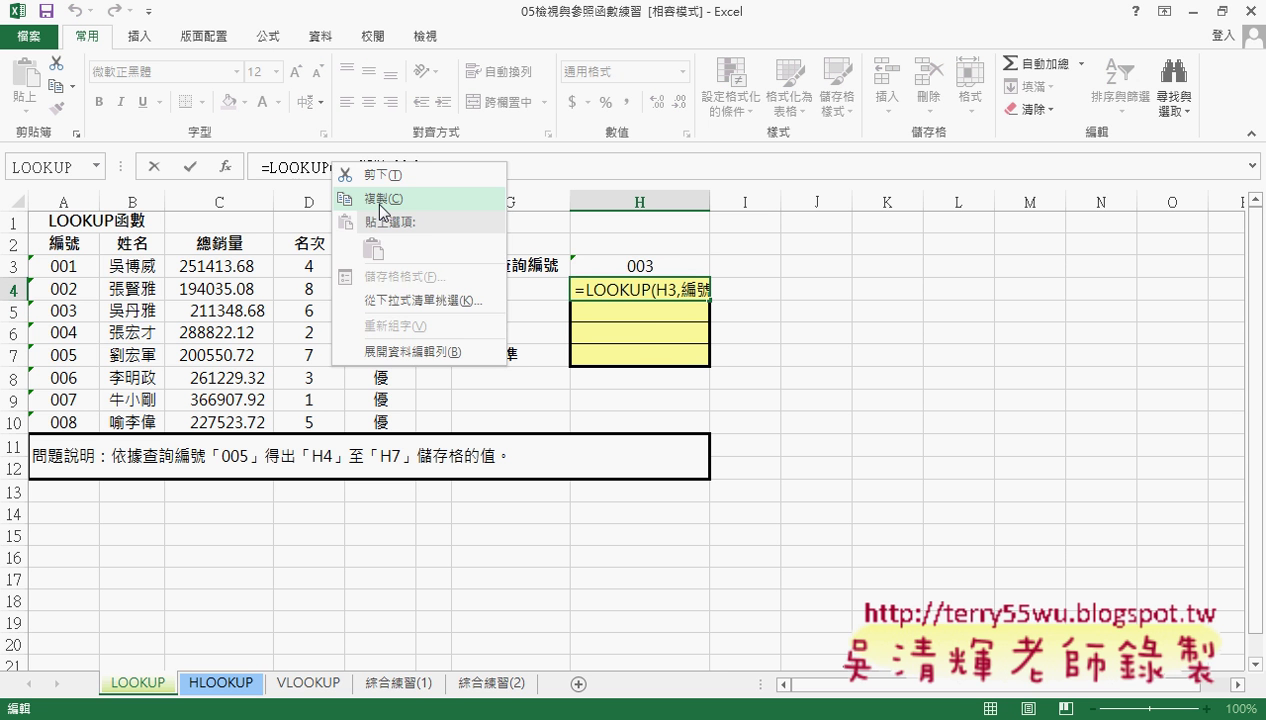
{"action": "left_click", "coordinate": [332, 192]}
{"action": "left_click", "coordinate": [153, 168]}
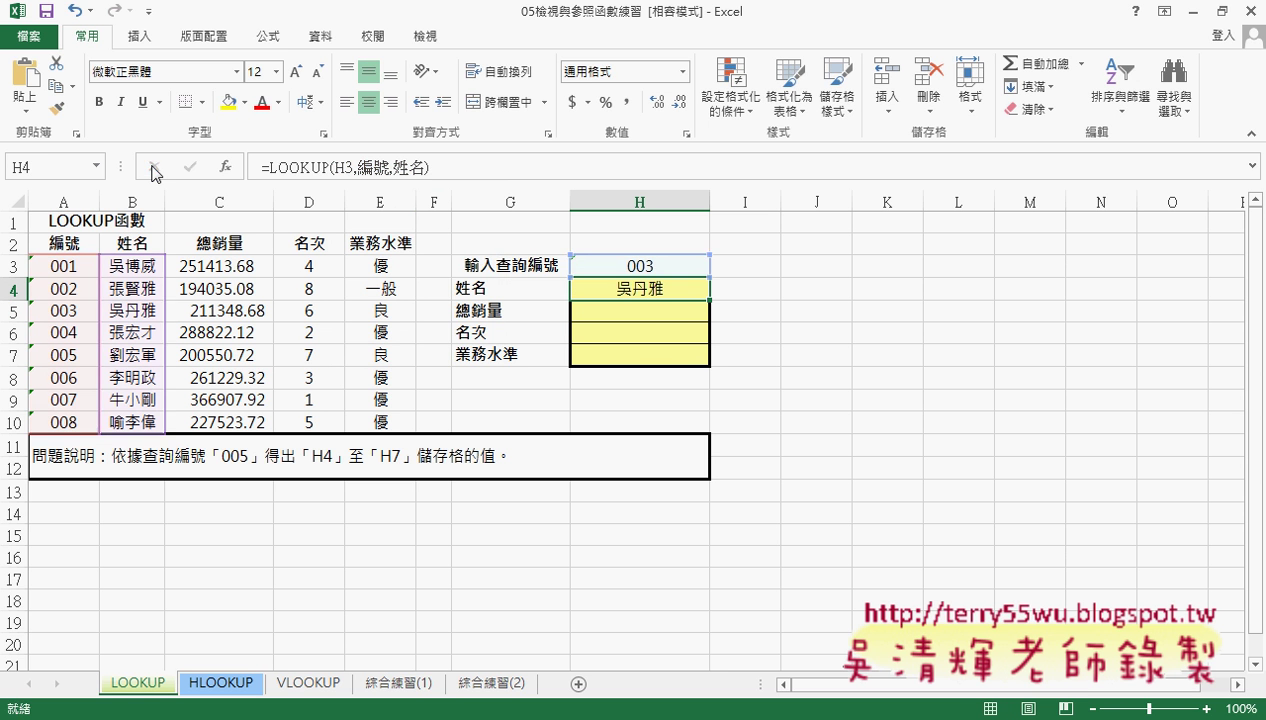
- Paste it into H5 as =LOOKUP(H3,編號,總銷量), showing 211348.68, then begin pasting into H6
{"action": "left_click", "coordinate": [652, 311]}
{"action": "right_click", "coordinate": [466, 175]}
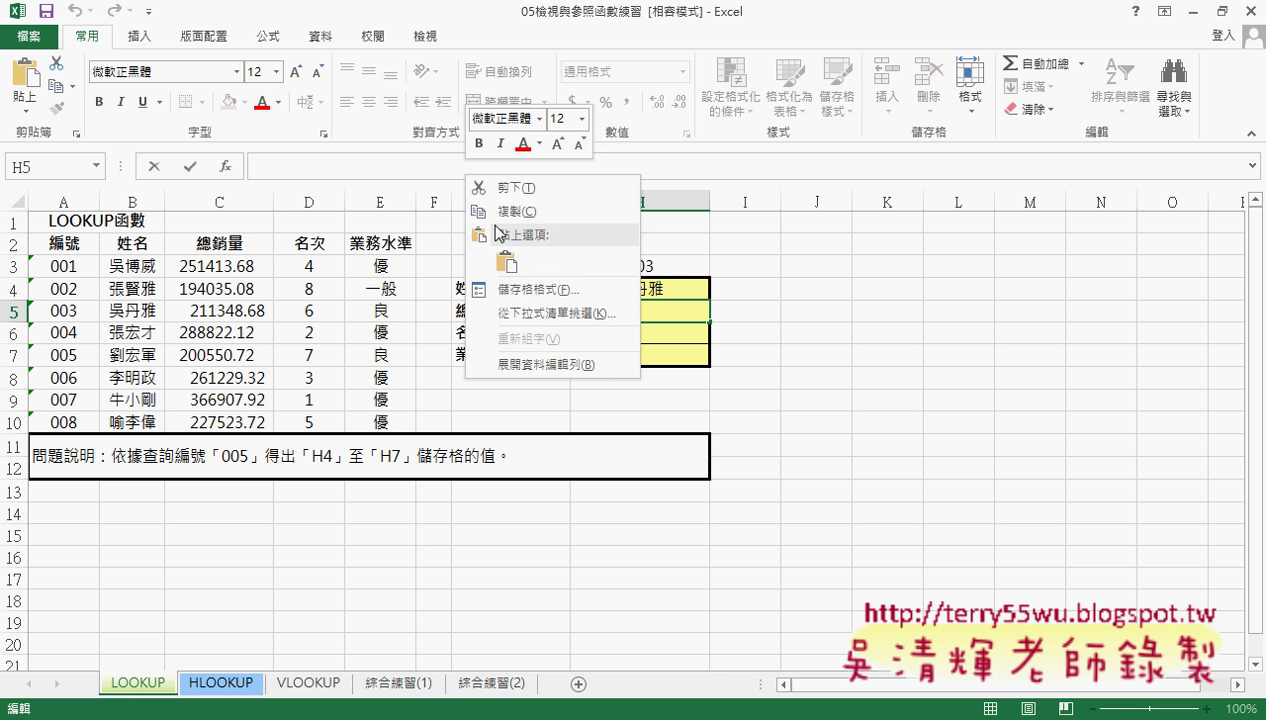
{"action": "left_click", "coordinate": [500, 258]}
{"action": "left_click", "coordinate": [427, 167]}
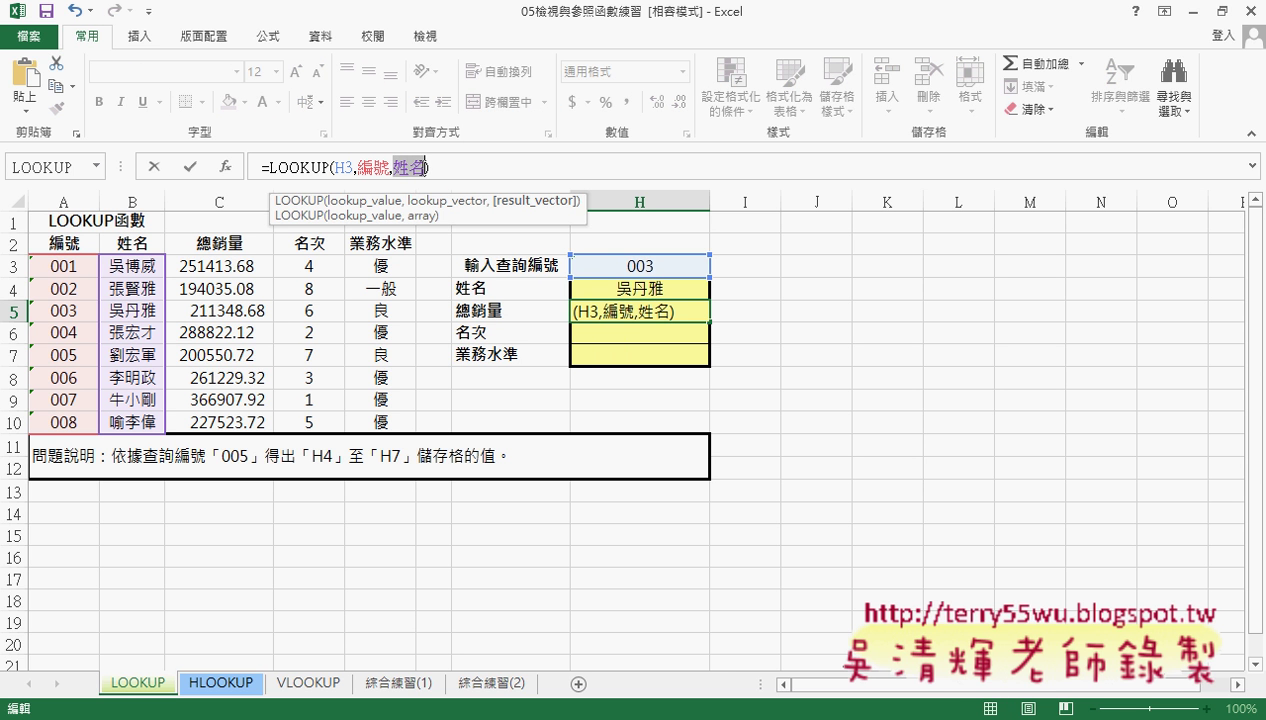
{"action": "key", "text": "F3"}
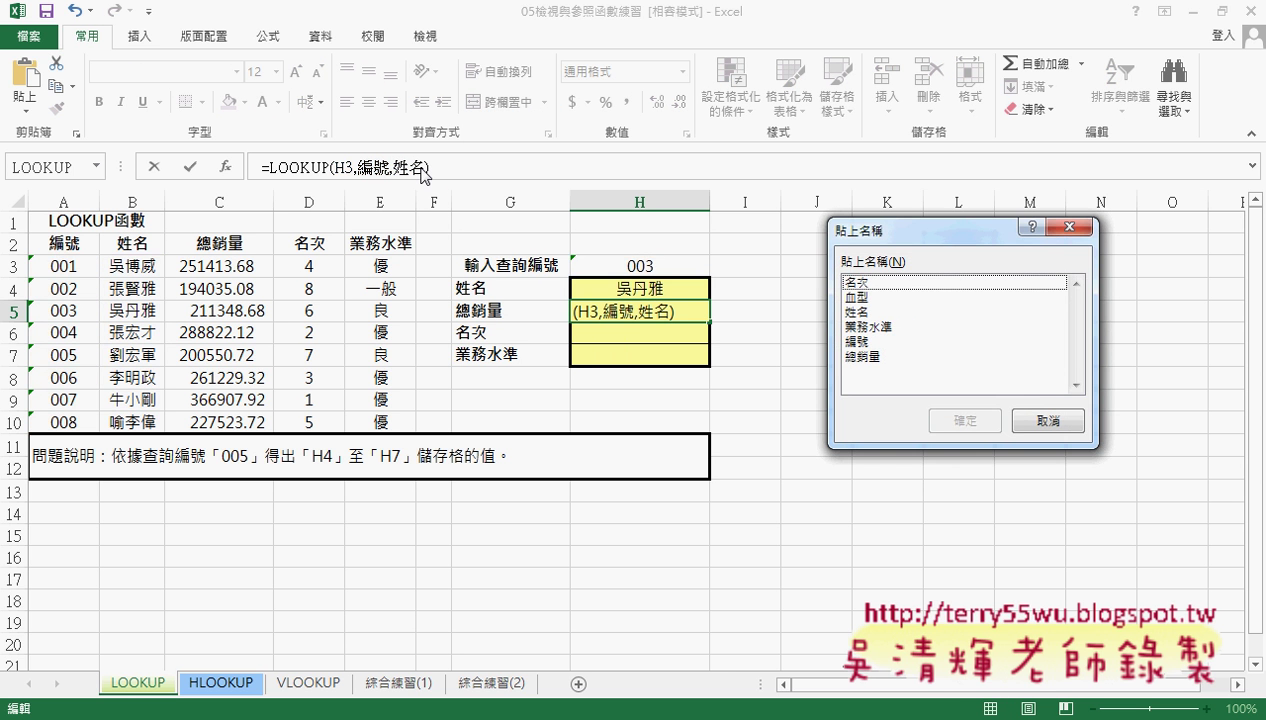
{"action": "double_click", "coordinate": [866, 357]}
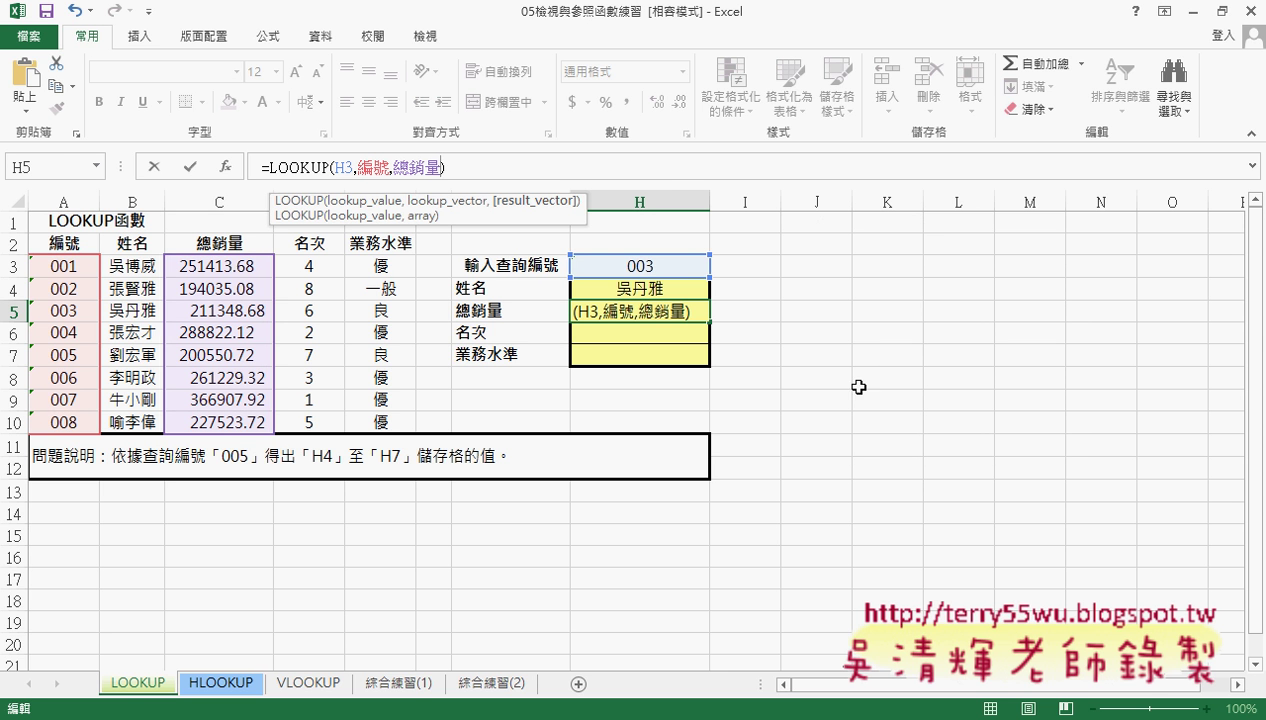
{"action": "left_click", "coordinate": [186, 172]}
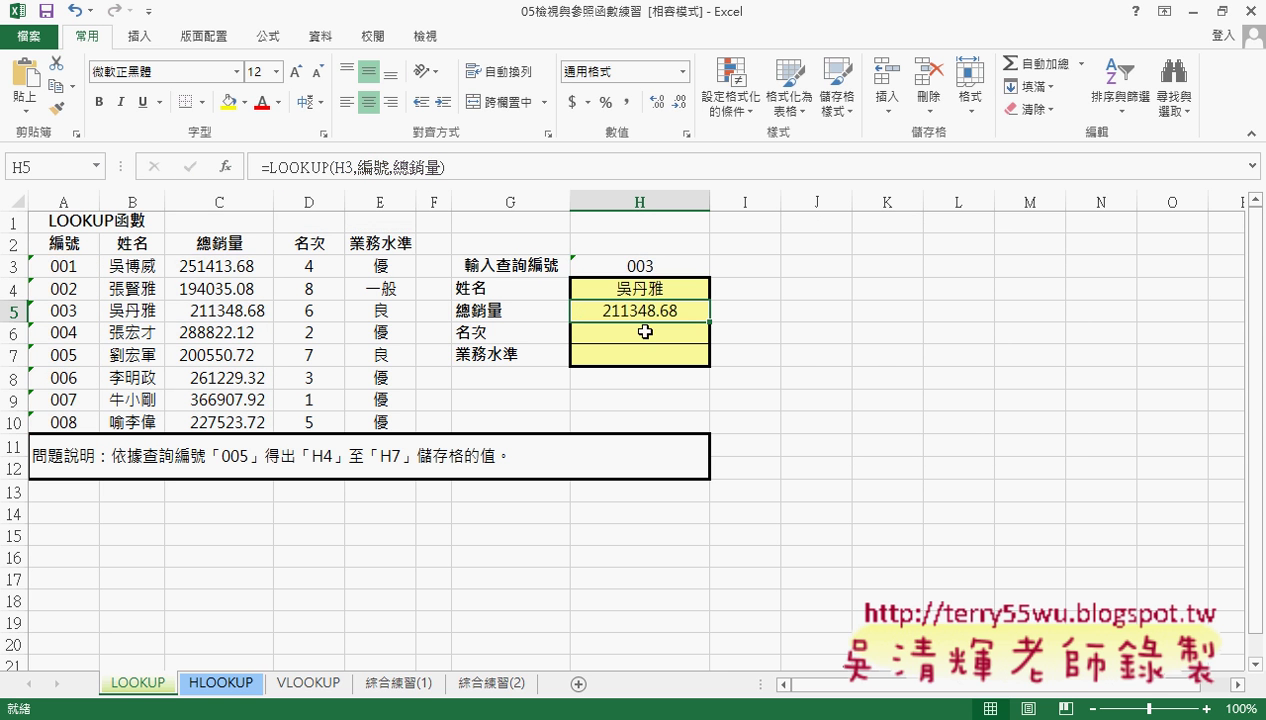
{"action": "left_click", "coordinate": [639, 328]}
{"action": "right_click", "coordinate": [380, 167]}
- Enter =LOOKUP(H3,編號,名次) in H6 so it returns rank 6
{"action": "left_click", "coordinate": [416, 245]}
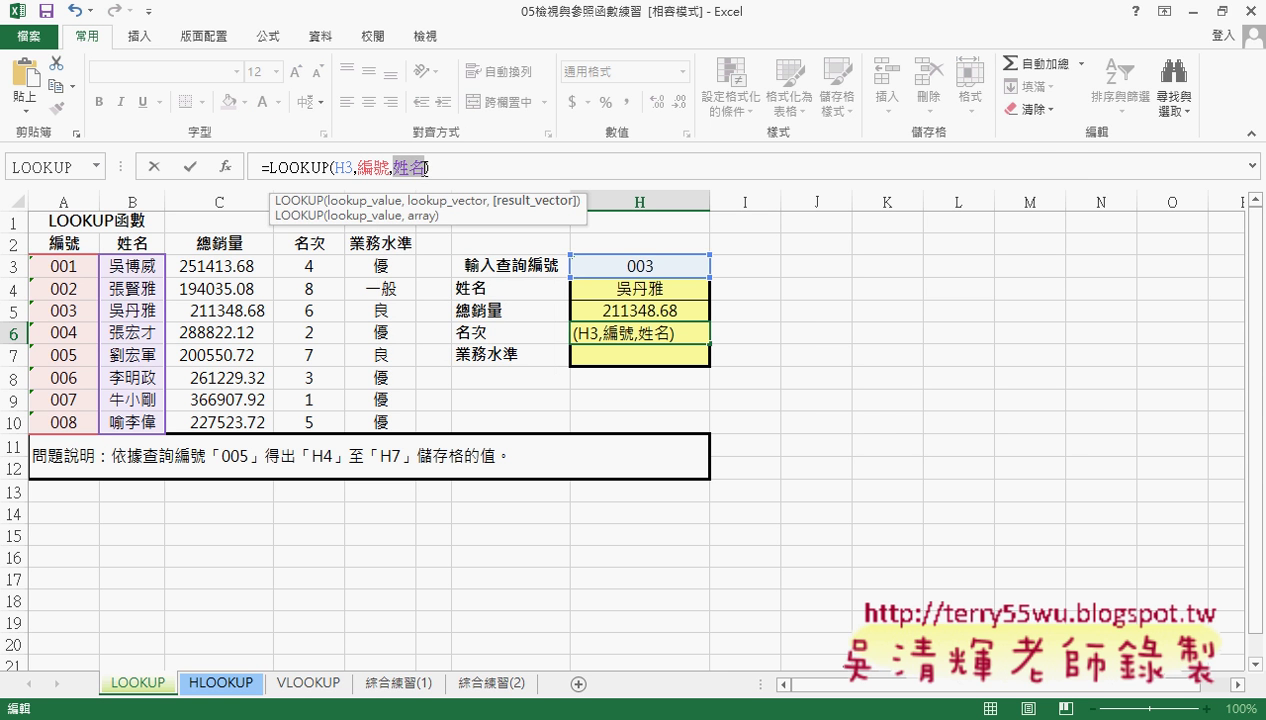
{"action": "key", "text": "F3"}
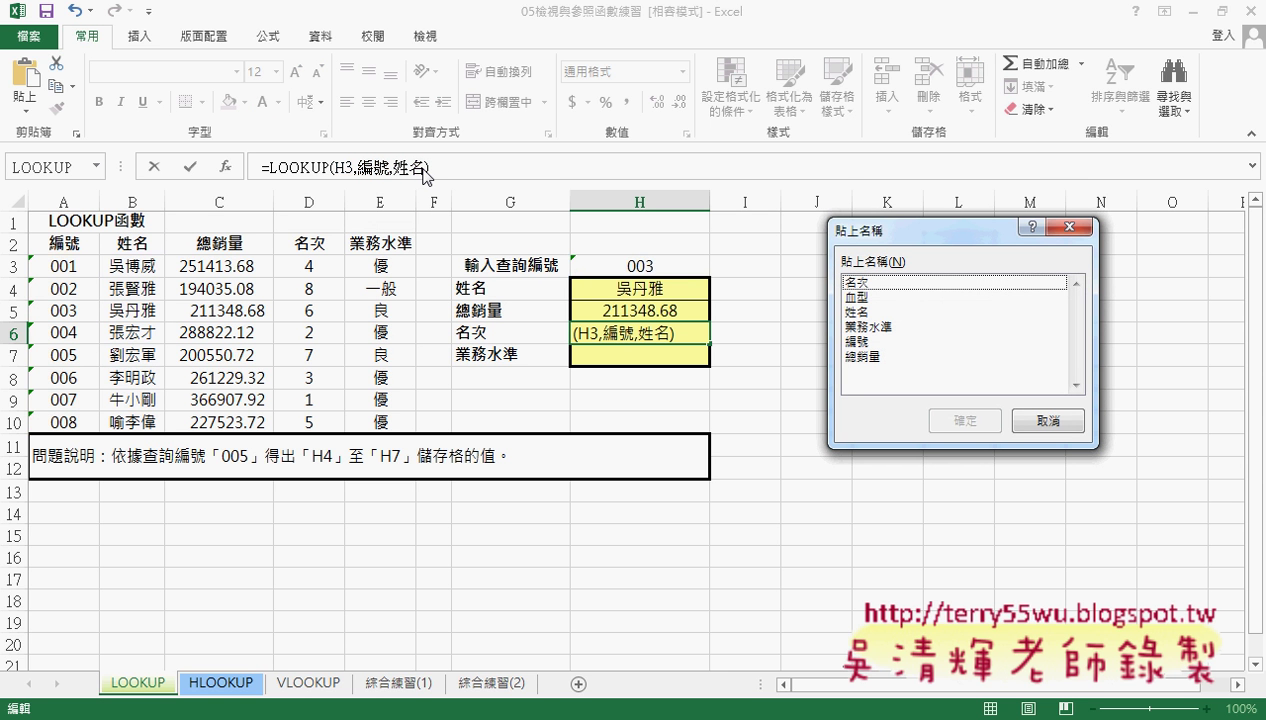
{"action": "left_click", "coordinate": [858, 283]}
{"action": "left_click", "coordinate": [966, 420]}
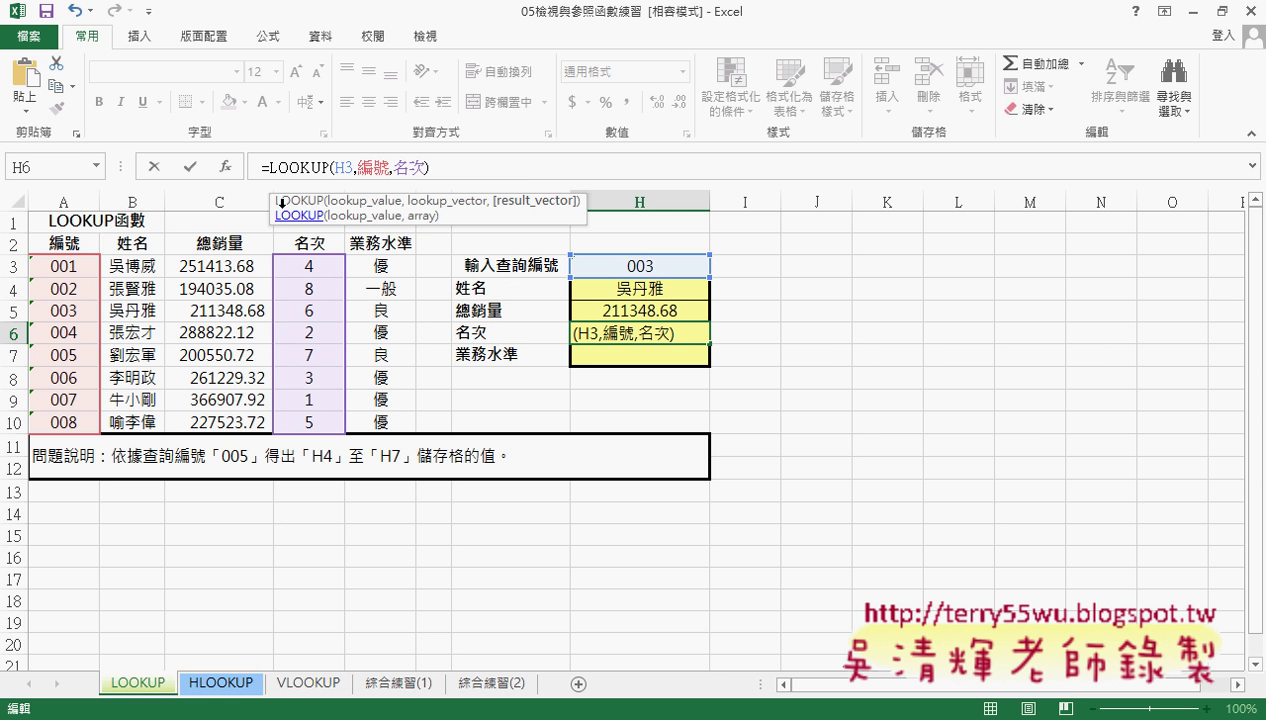
{"action": "left_click", "coordinate": [187, 167]}
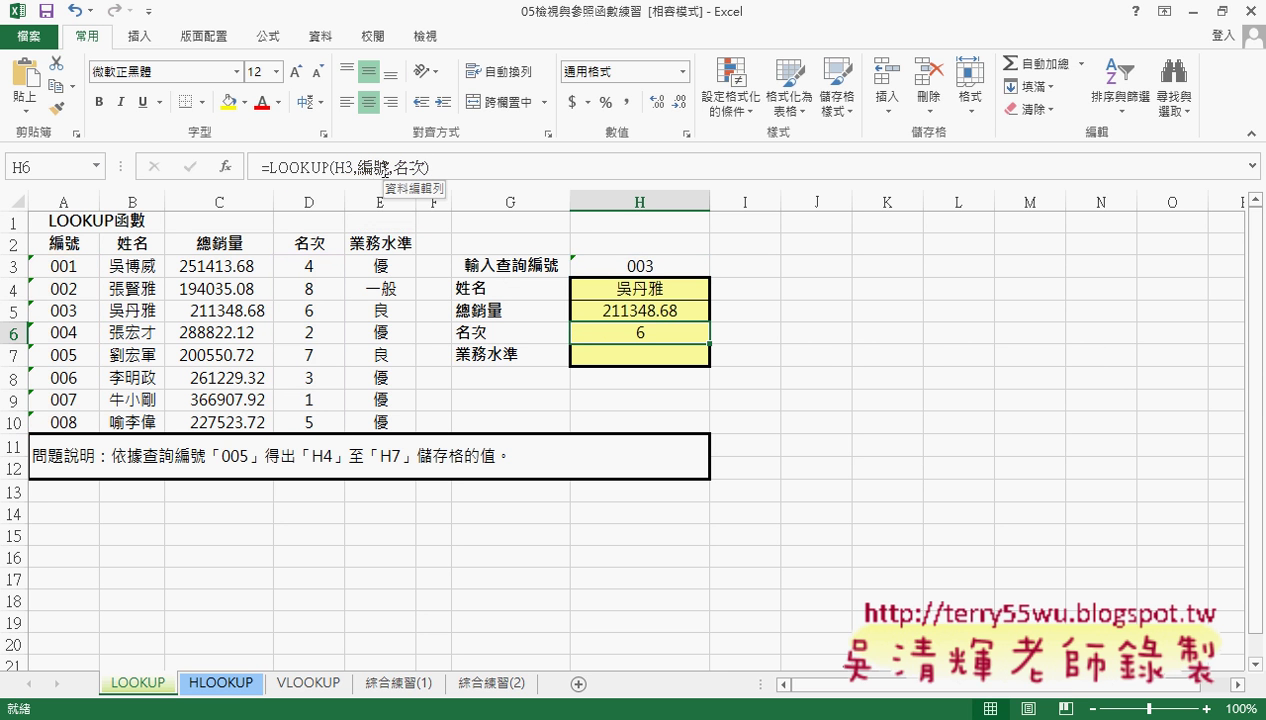
- Enter =LOOKUP(H3,編號,業務水準) in H7 so it returns 良
{"action": "left_click", "coordinate": [624, 350]}
{"action": "right_click", "coordinate": [374, 163]}
{"action": "left_click", "coordinate": [420, 250]}
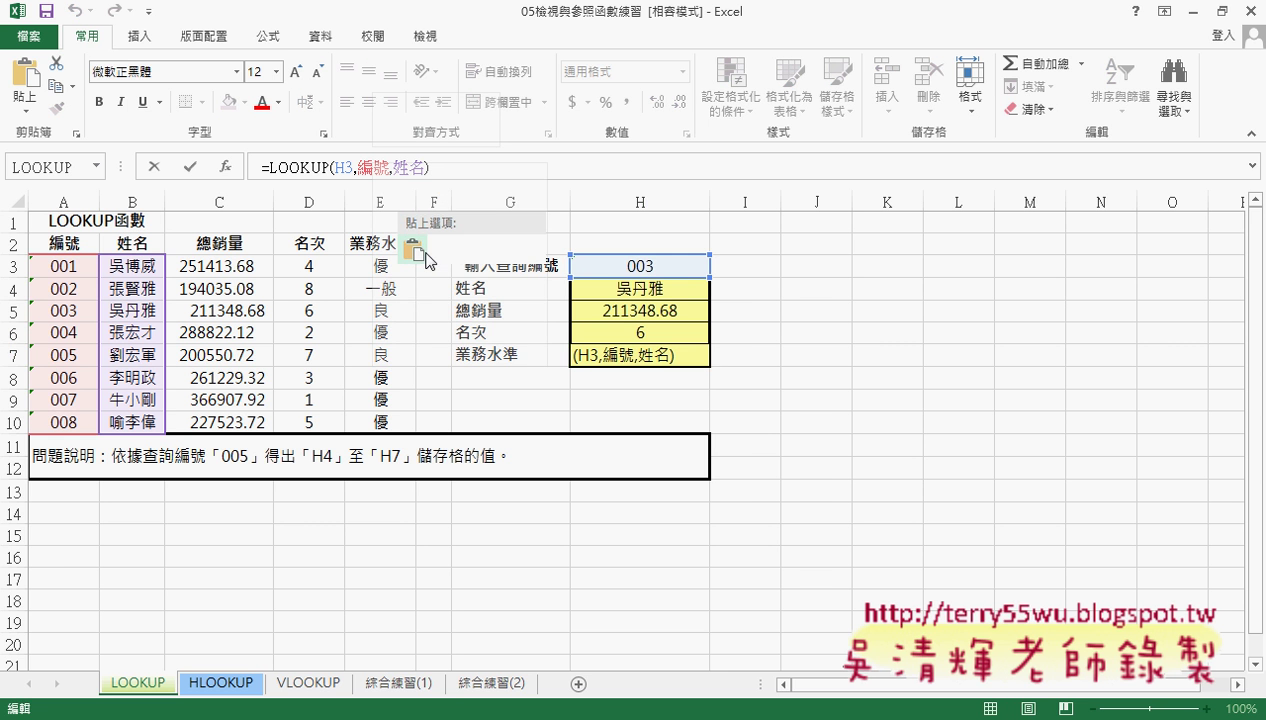
{"action": "left_click_drag", "start_coordinate": [394, 168], "coordinate": [423, 168]}
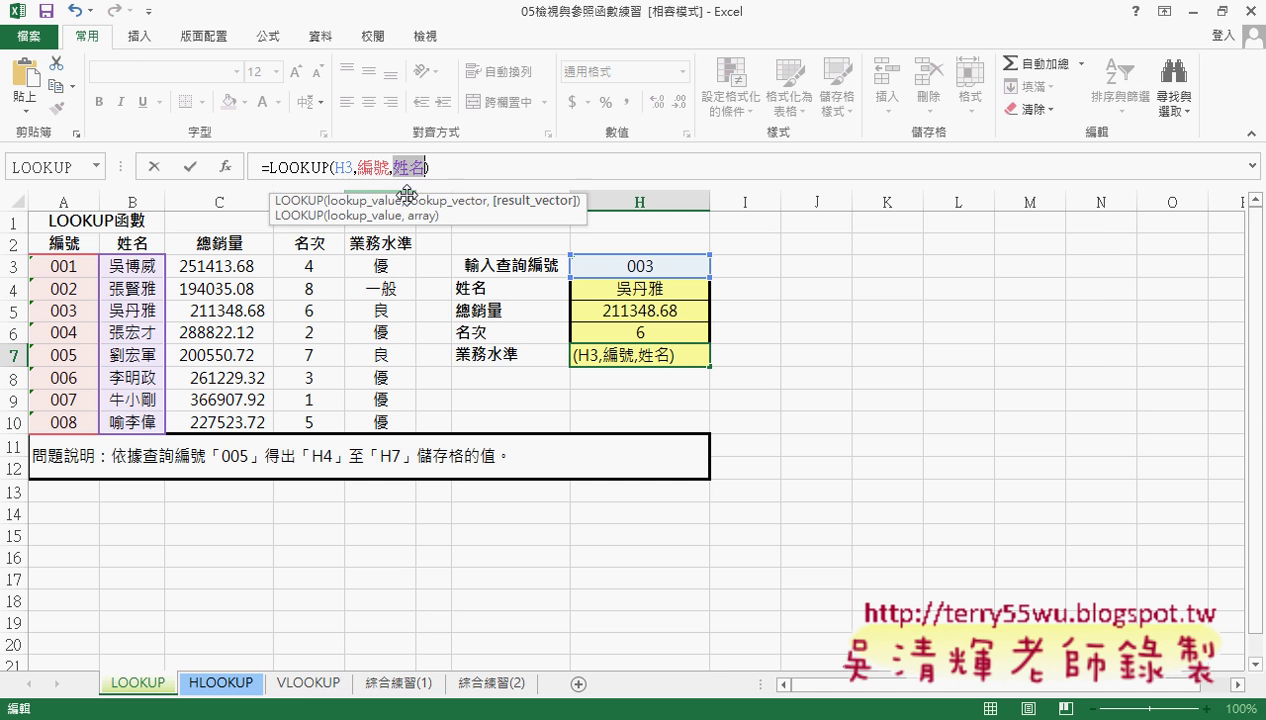
{"action": "key", "text": "F3"}
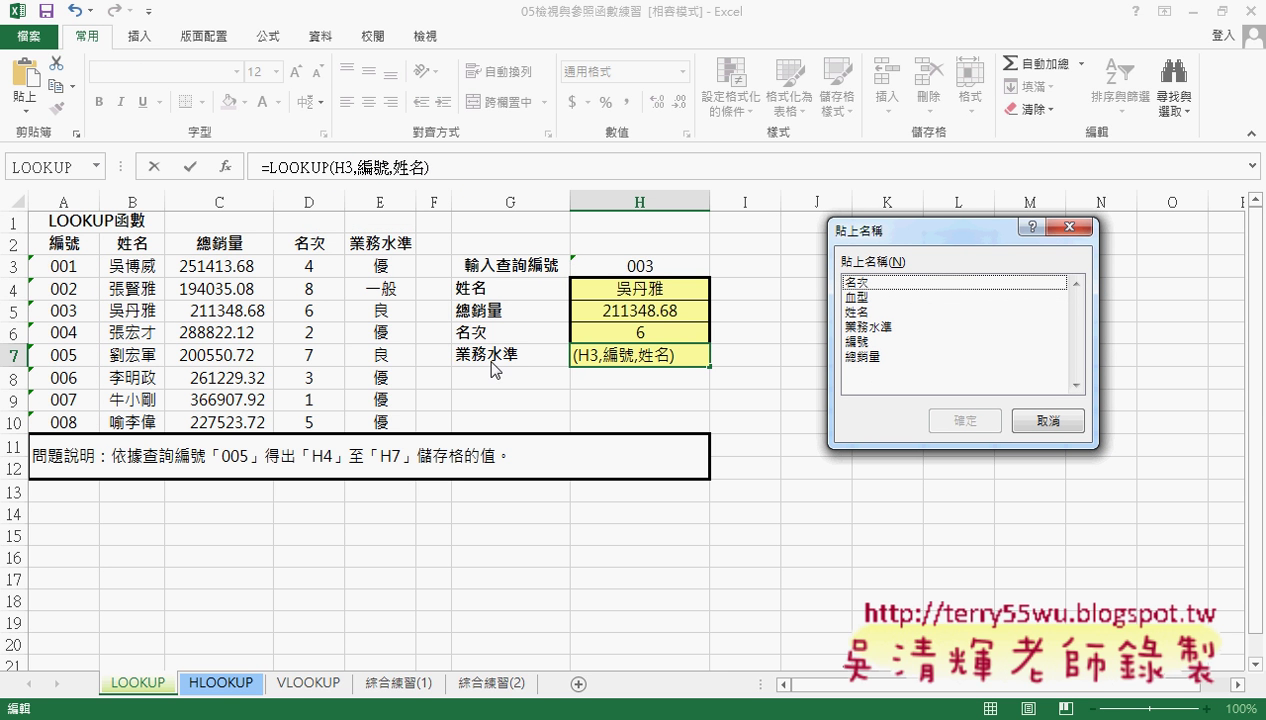
{"action": "left_click", "coordinate": [865, 327]}
{"action": "double_click", "coordinate": [865, 327]}
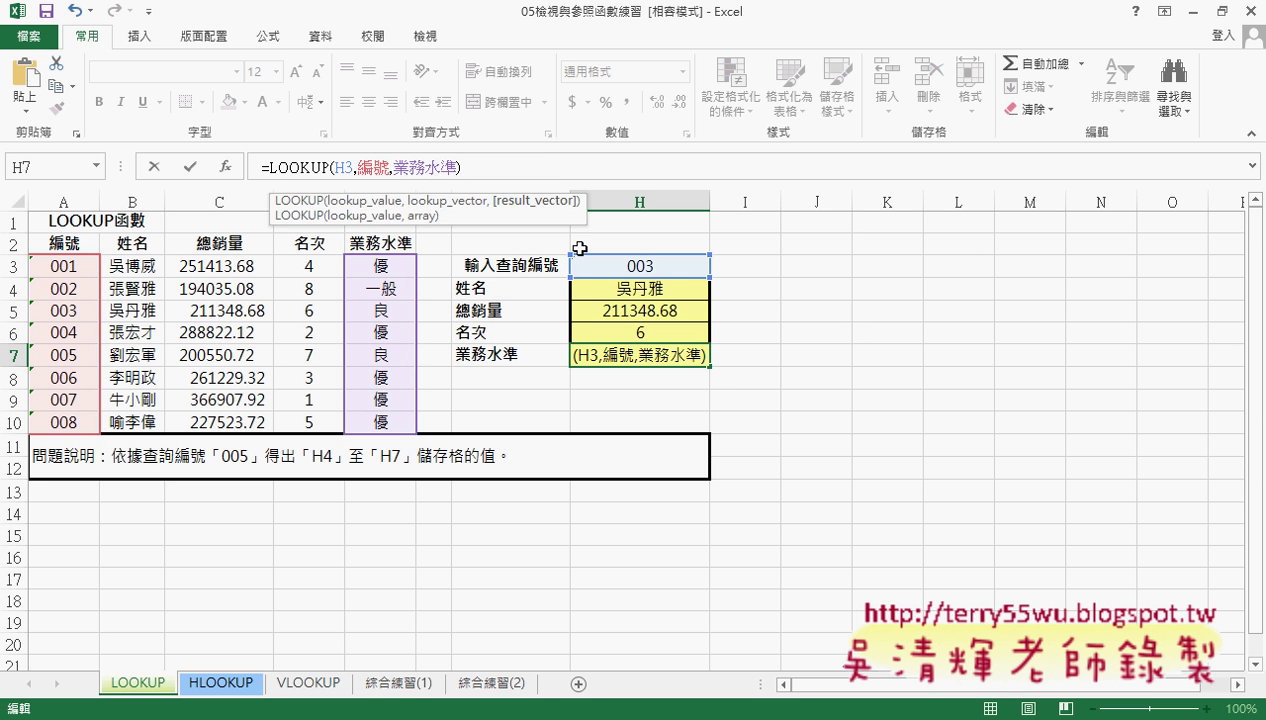
{"action": "left_click", "coordinate": [191, 167]}
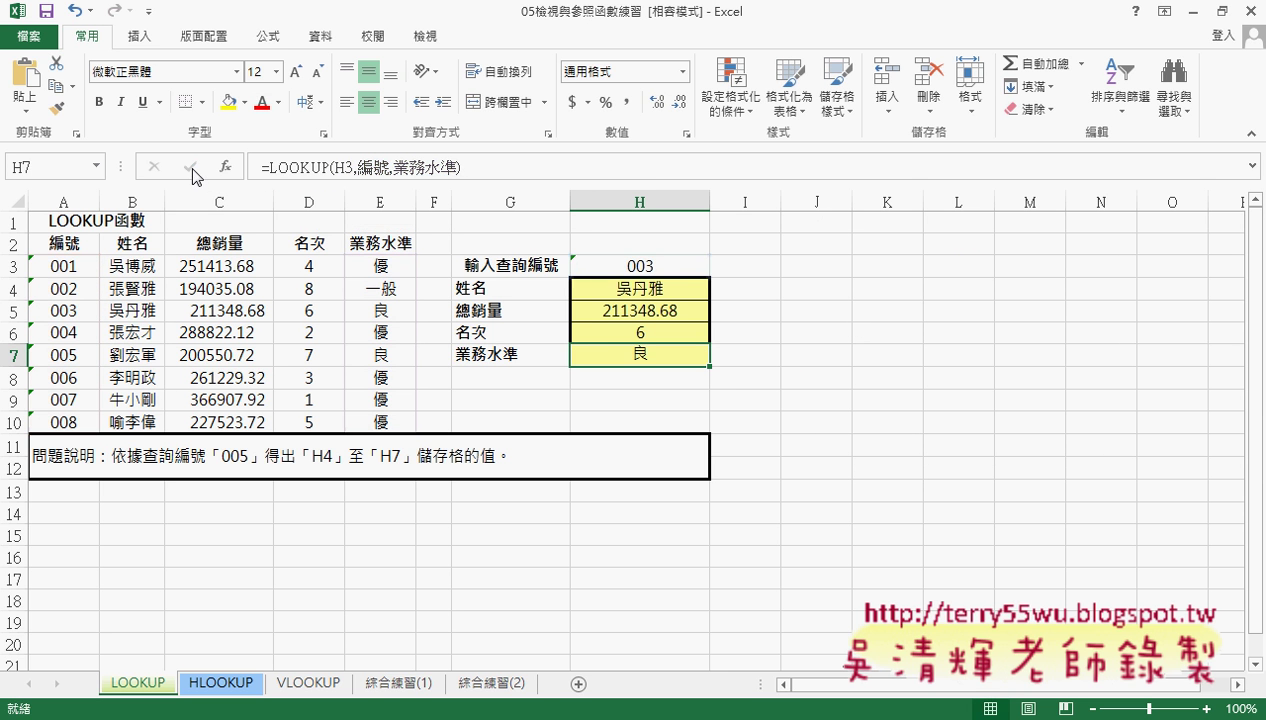
{"action": "left_click", "coordinate": [684, 268]}
- Test the H3 drop-down with IDs 001 and 003, ending on 006
{"action": "left_click", "coordinate": [719, 266]}
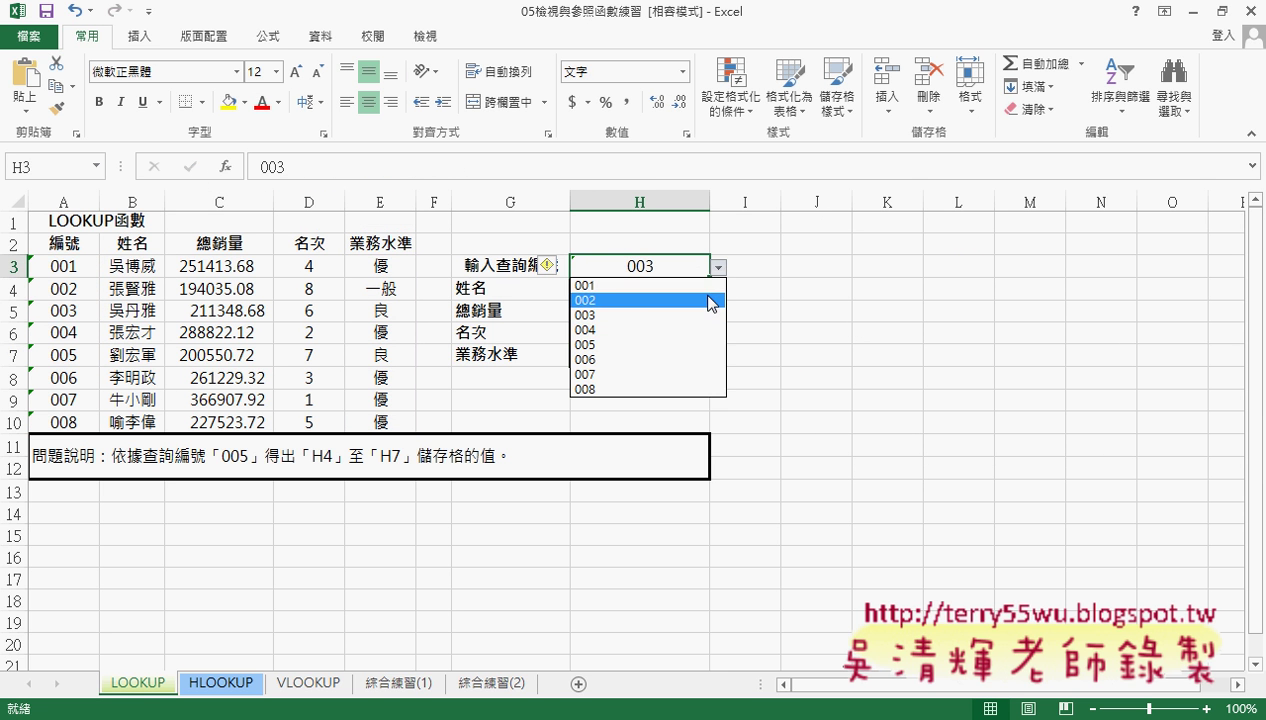
{"action": "left_click", "coordinate": [708, 286]}
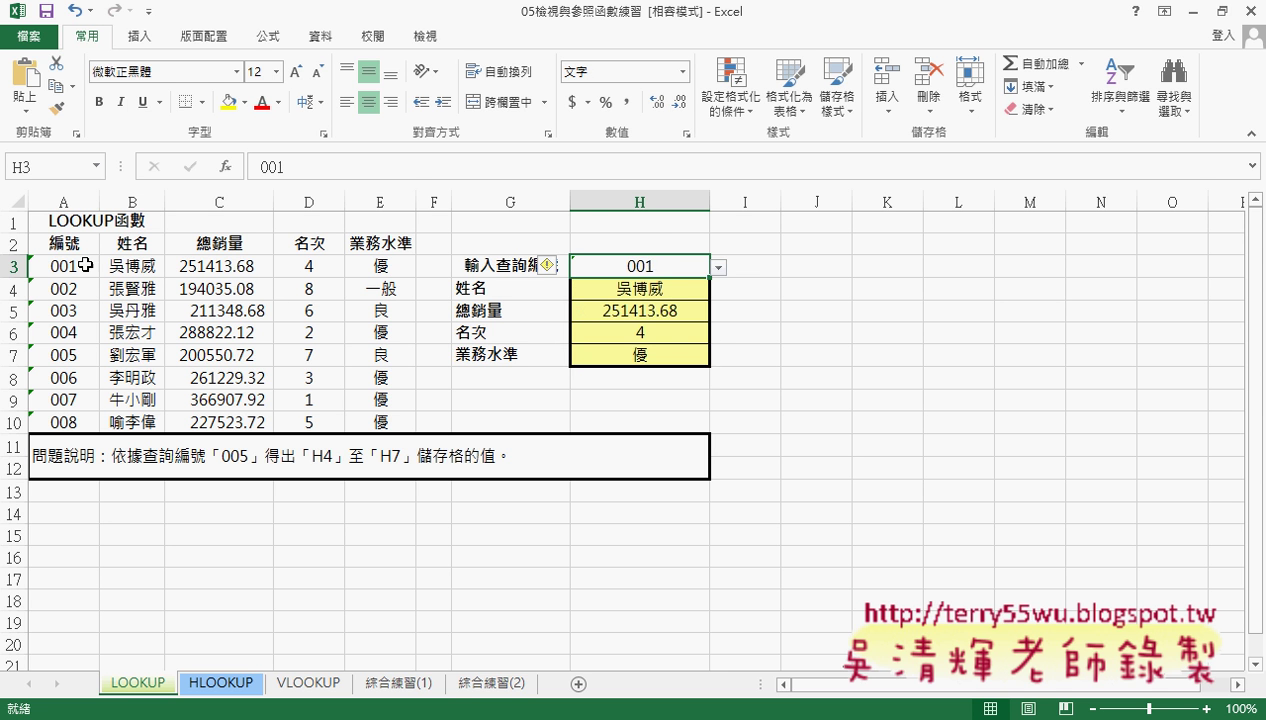
{"action": "left_click", "coordinate": [718, 268]}
{"action": "left_click", "coordinate": [702, 313]}
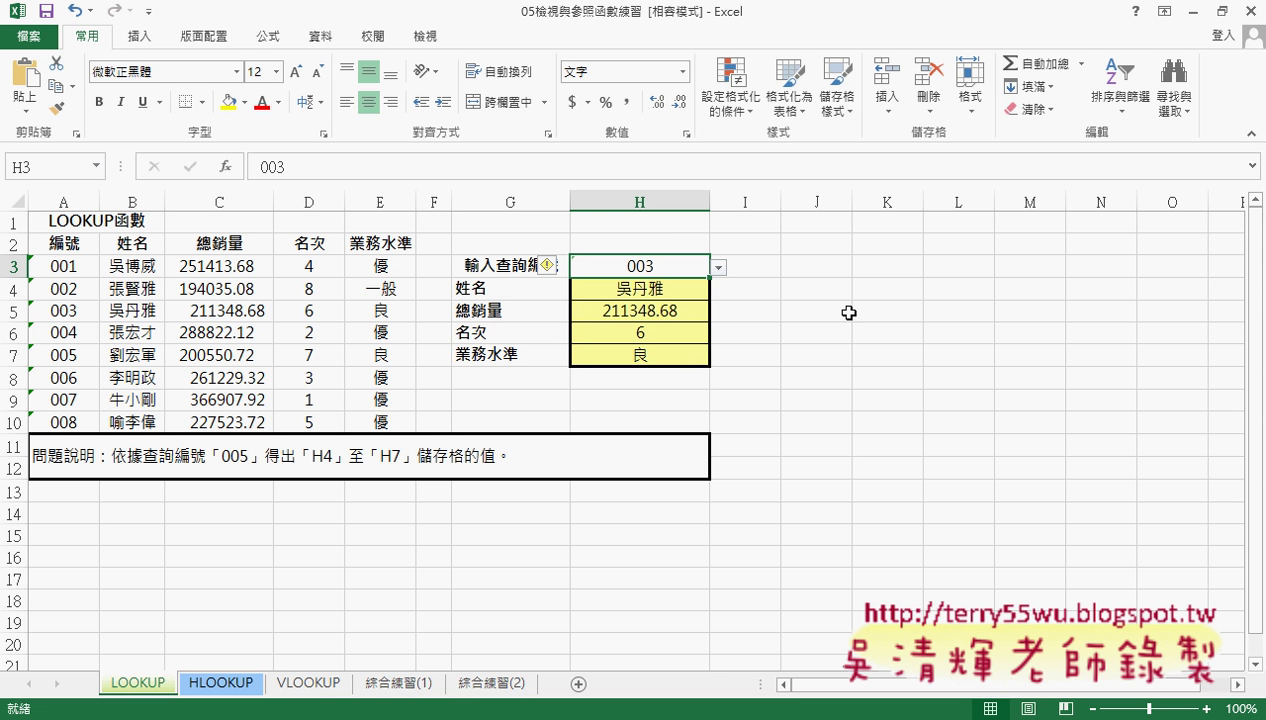
{"action": "left_click", "coordinate": [718, 268]}
{"action": "left_click", "coordinate": [685, 357]}
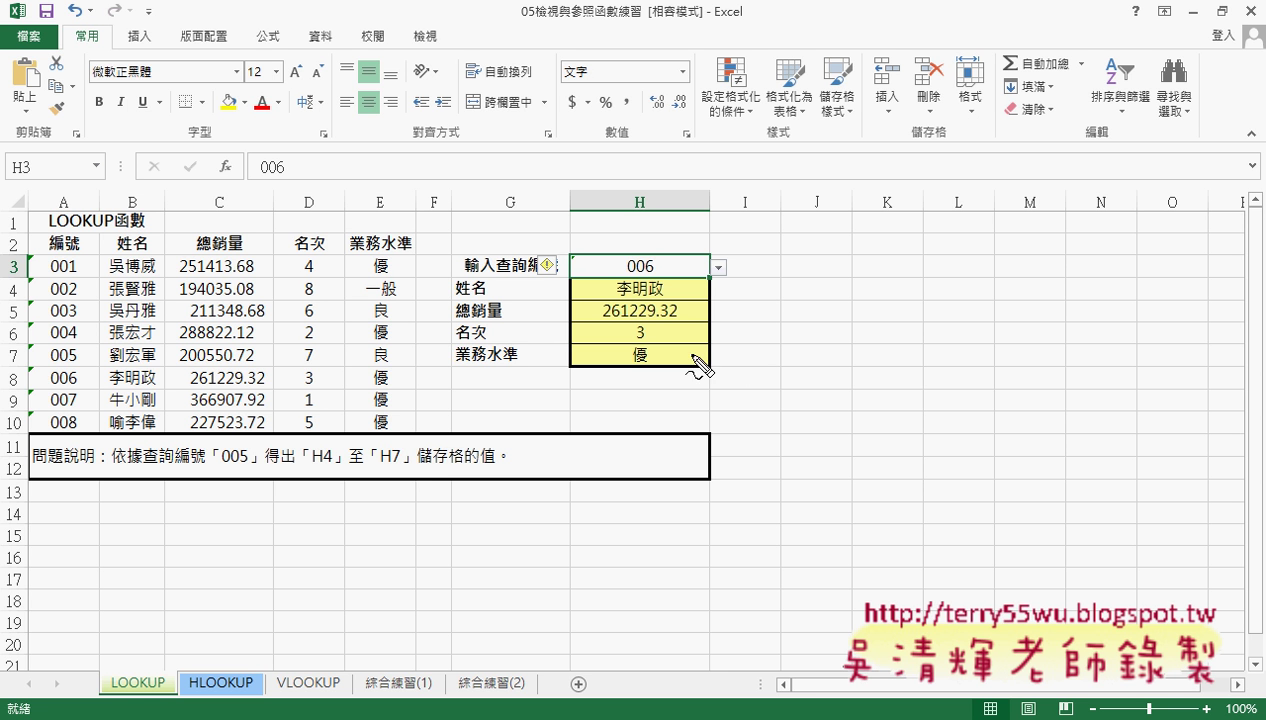
{"action": "left_click_drag", "start_coordinate": [432, 183], "coordinate": [436, 470]}
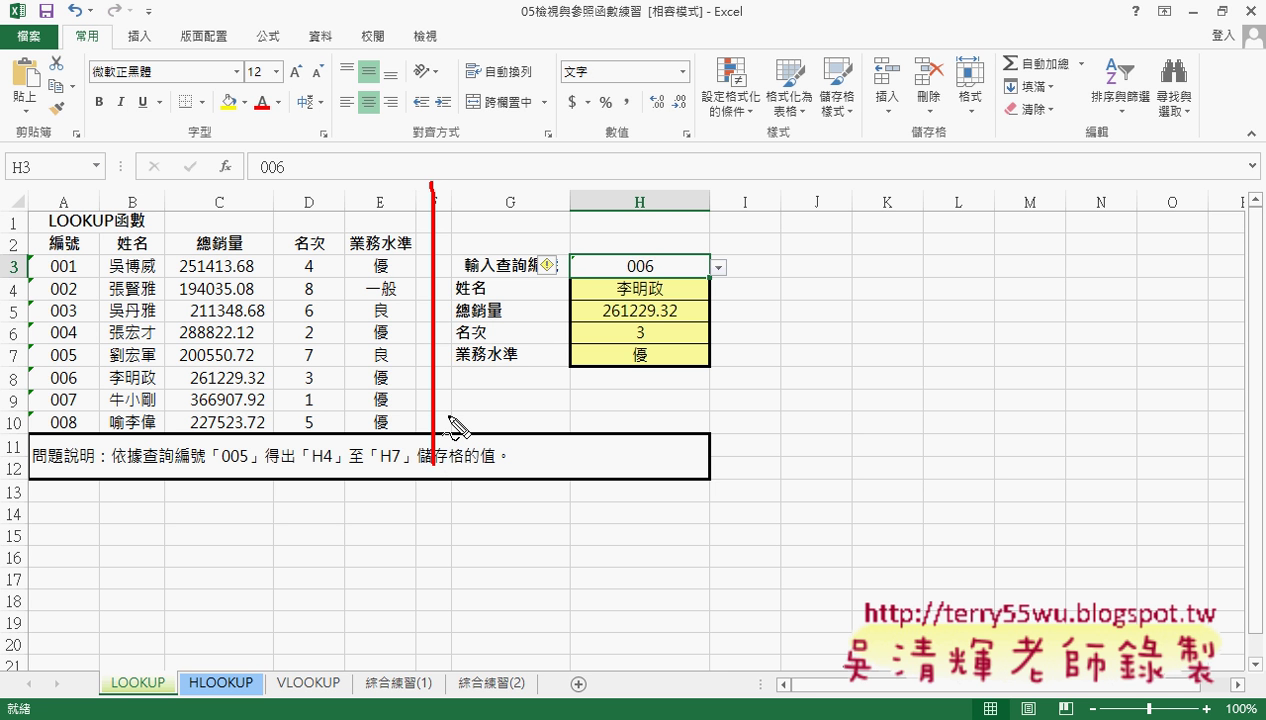
{"action": "key", "text": "Escape"}
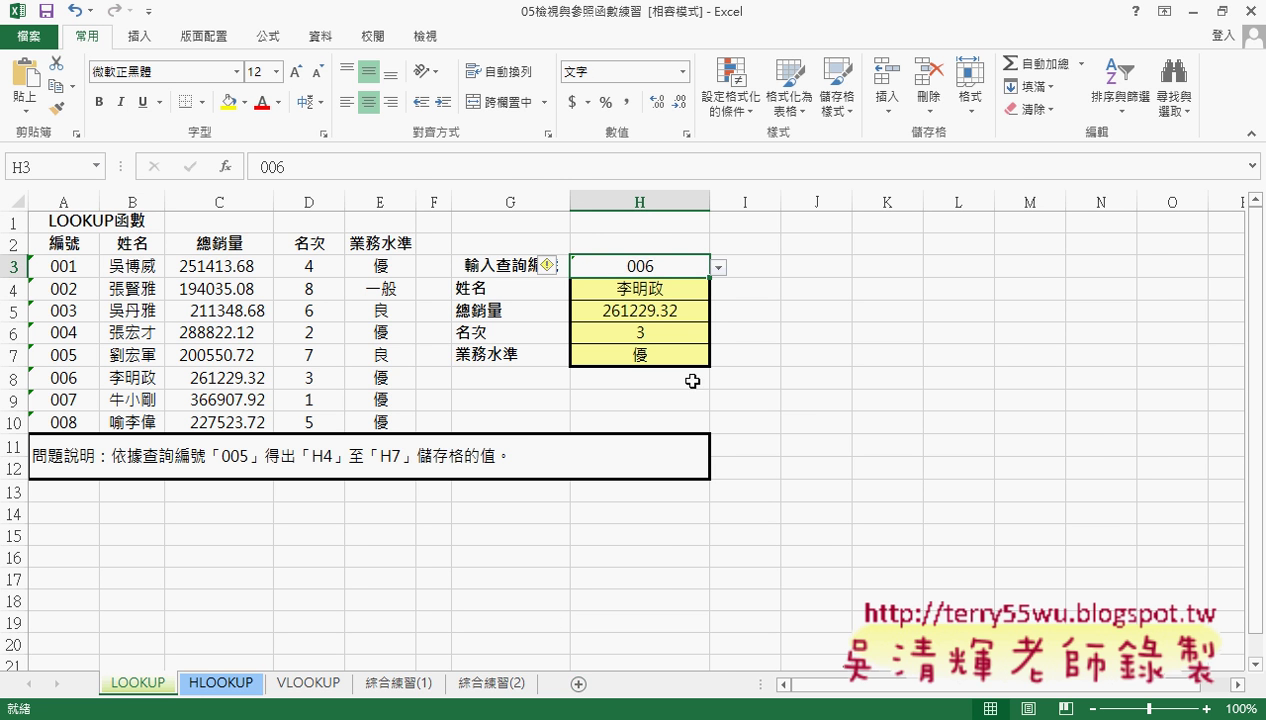
- Add a new sheet and rename it 查詢介面
{"action": "left_click", "coordinate": [578, 684]}
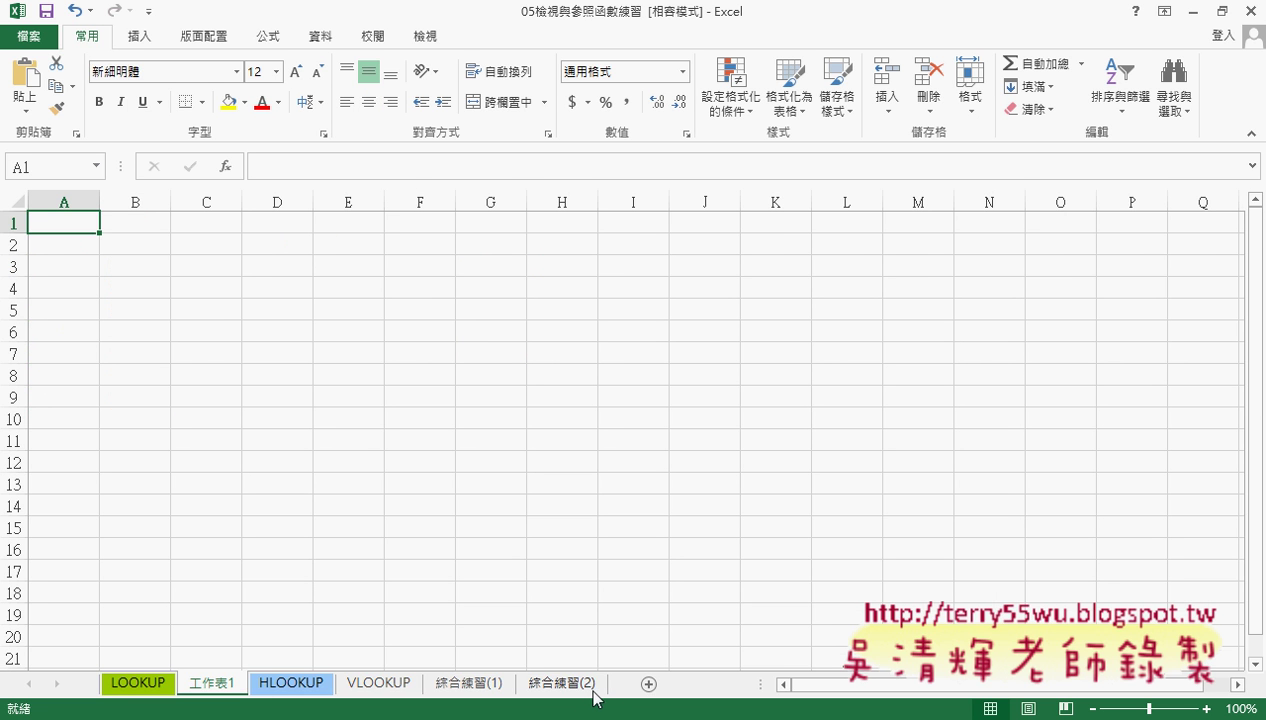
{"action": "double_click", "coordinate": [212, 684]}
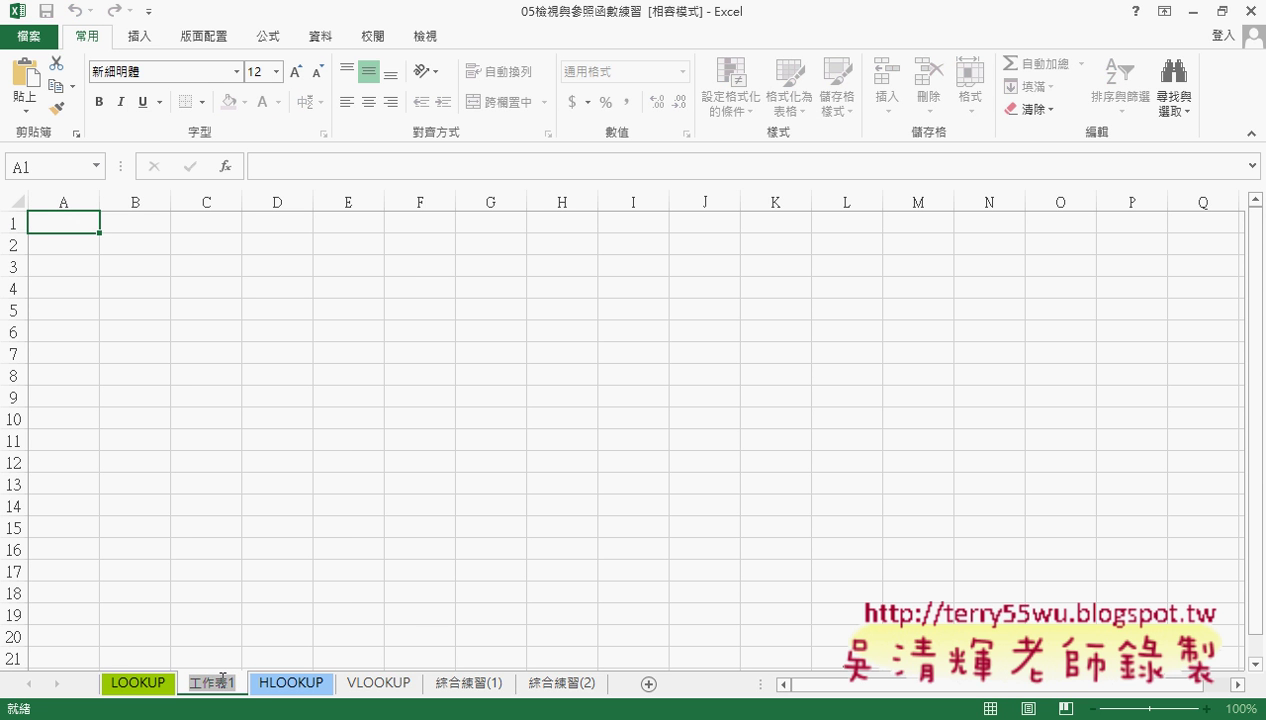
{"action": "key", "text": "BackSpace"}
{"action": "type", "text": "ㄔㄚ"}
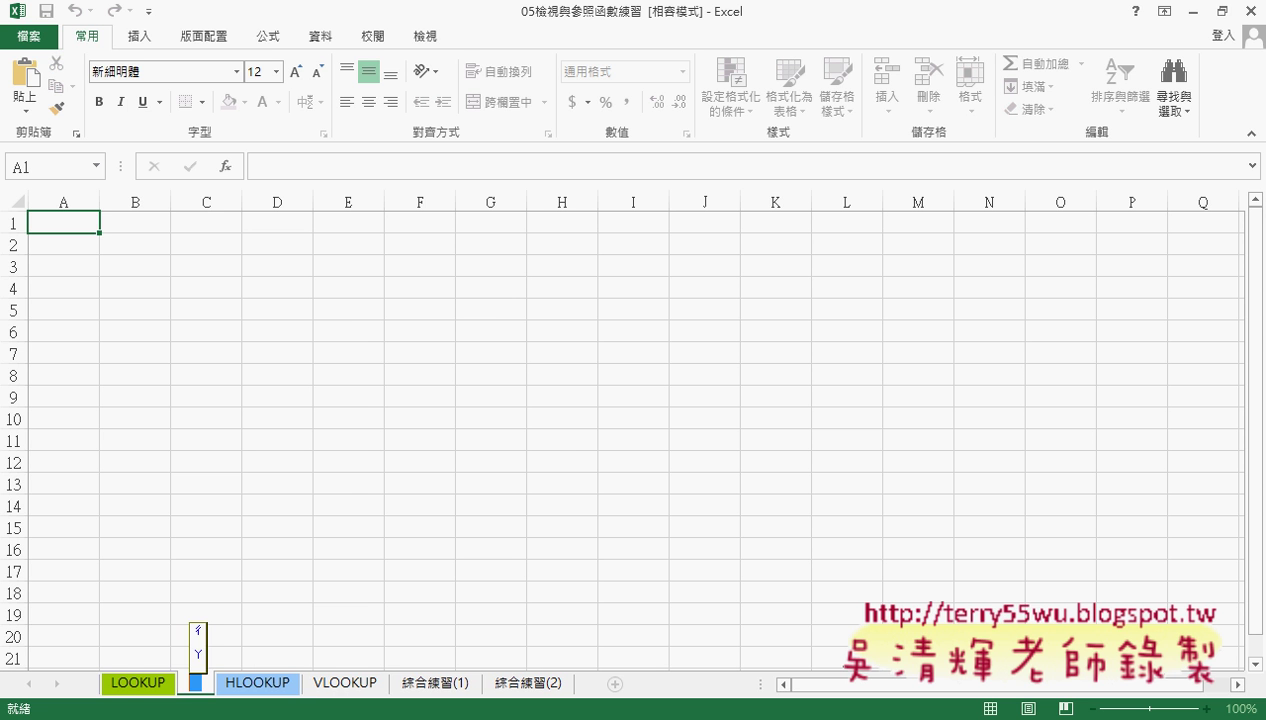
{"action": "type", "text": "熏"}
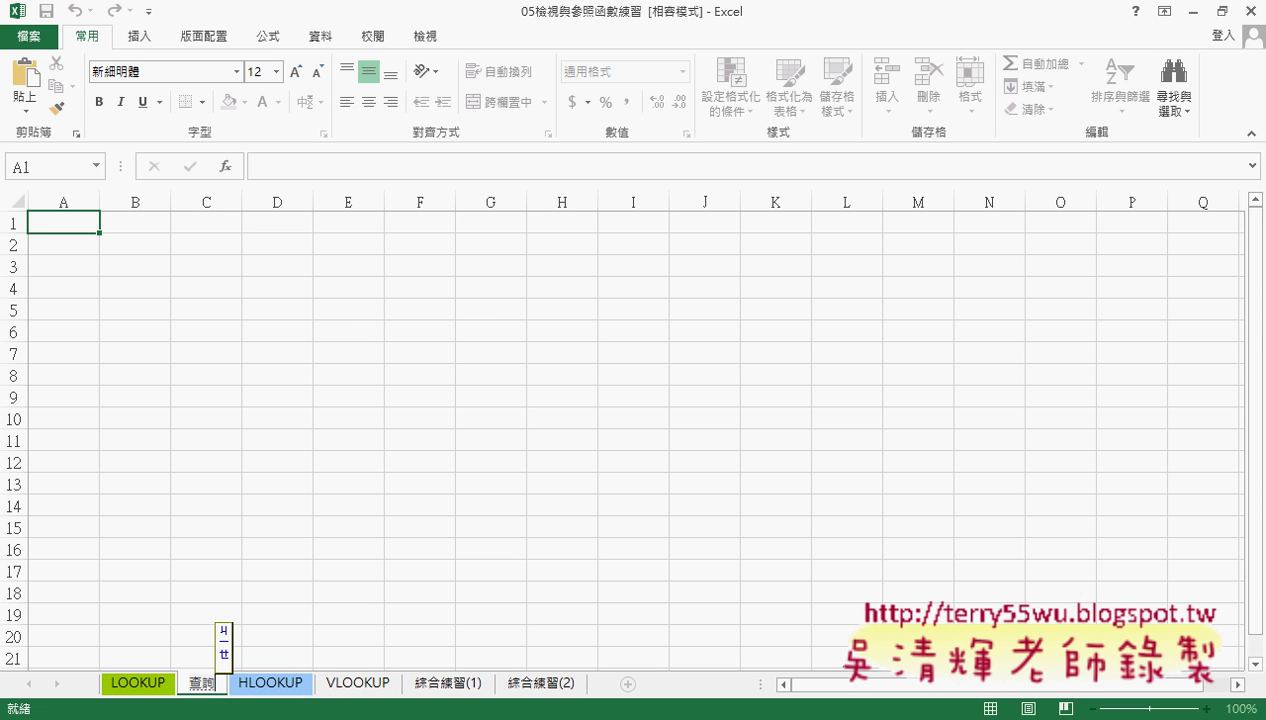
{"action": "type", "text": "界"}
{"action": "type", "text": "面"}
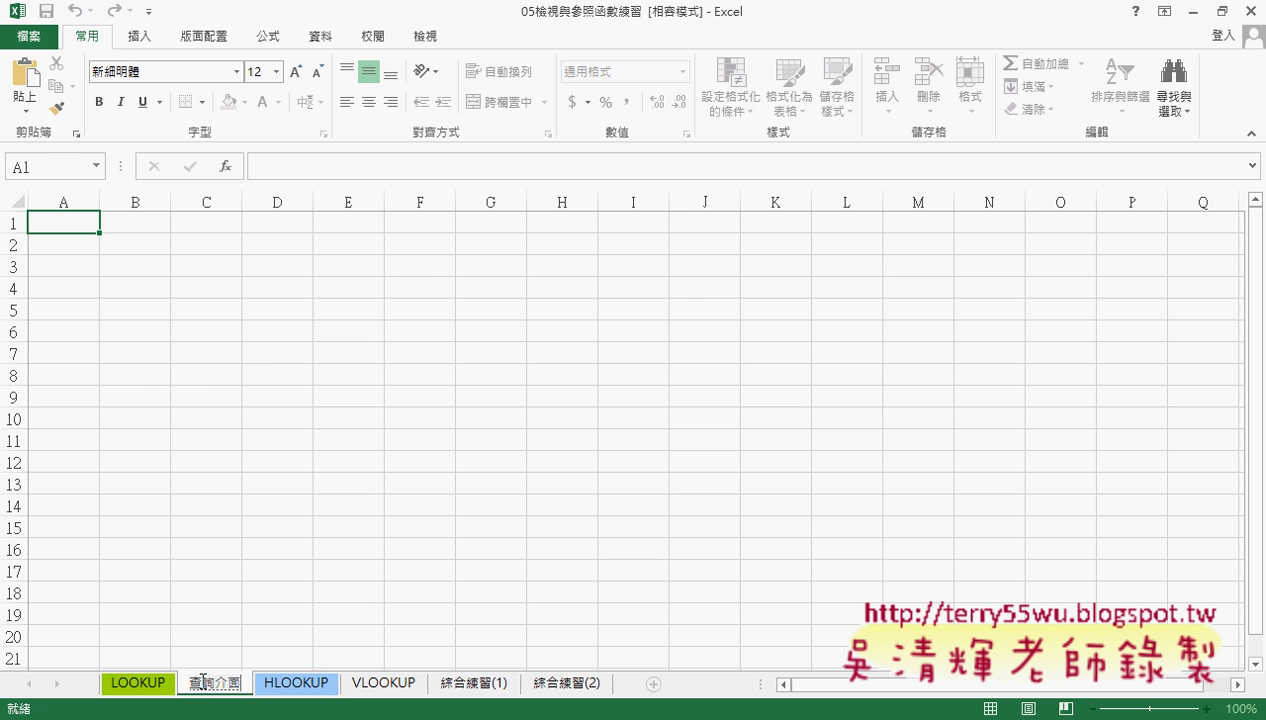
{"action": "left_click", "coordinate": [265, 682]}
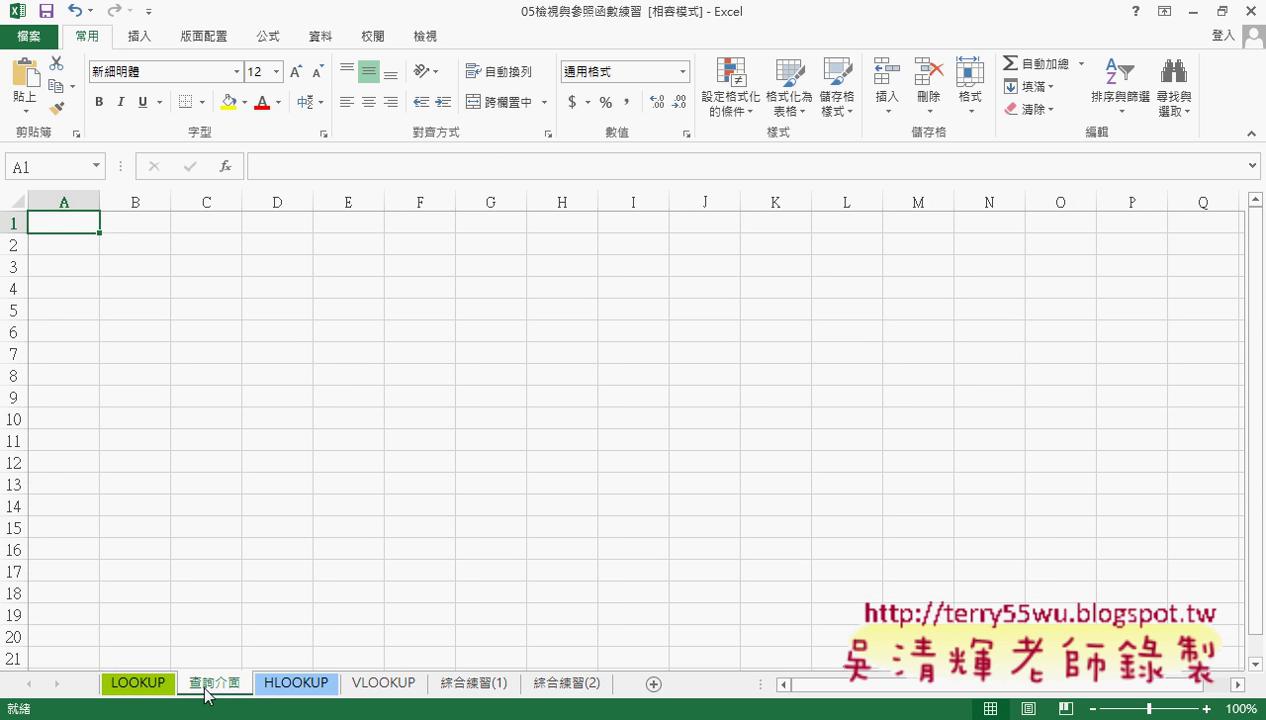
- Move 查詢介面 before LOOKUP, then select G3:H7 on the LOOKUP sheet
{"action": "left_click_drag", "start_coordinate": [213, 686], "coordinate": [113, 686]}
{"action": "left_click", "coordinate": [216, 684]}
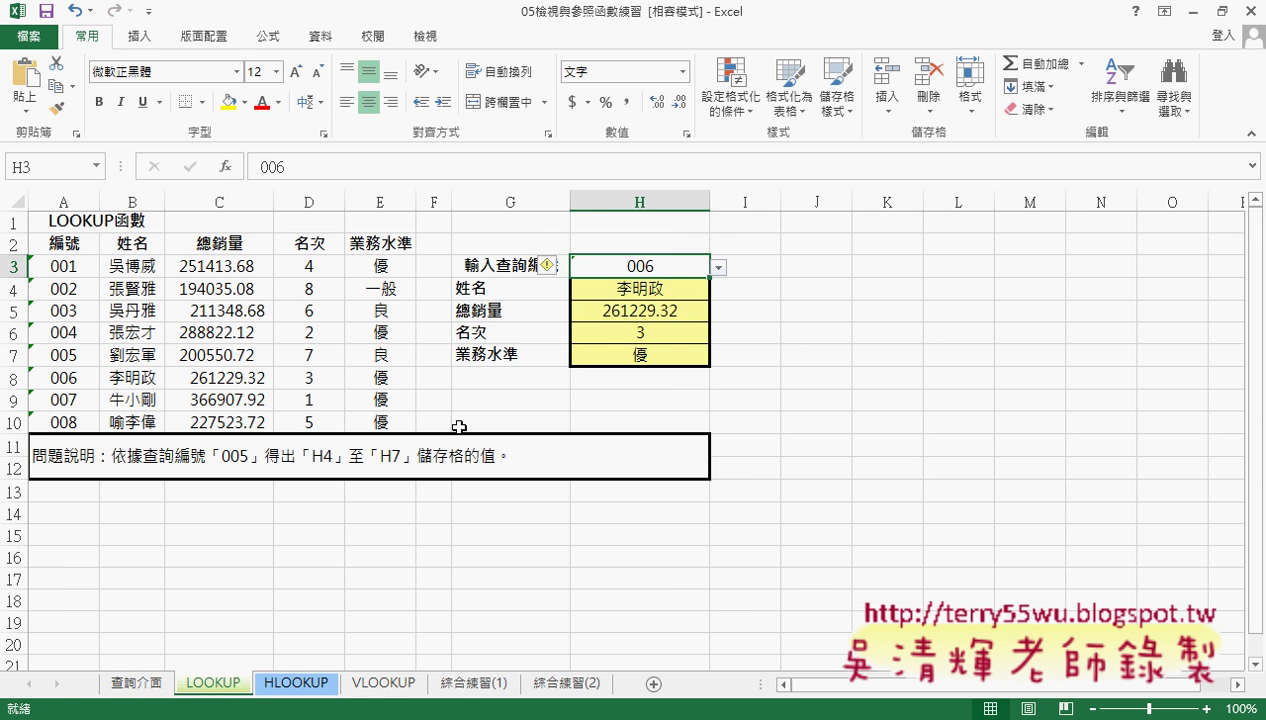
{"action": "left_click_drag", "start_coordinate": [472, 265], "coordinate": [645, 358]}
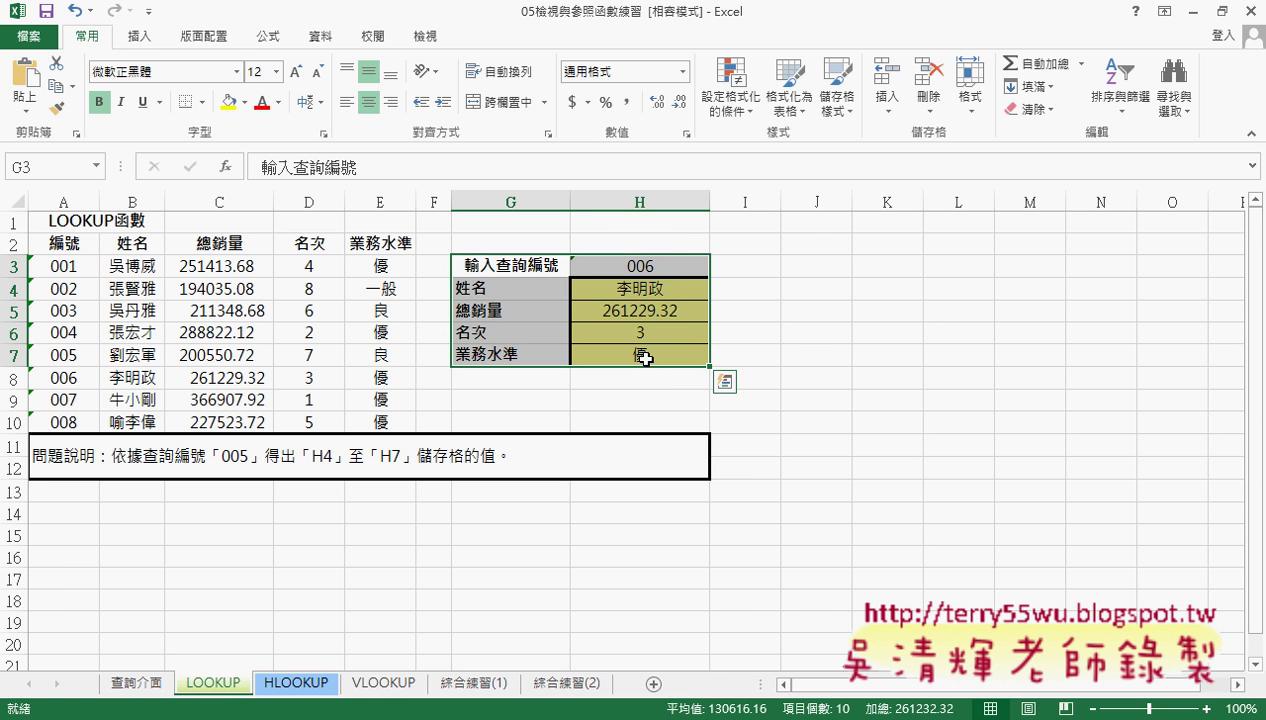
- Copy G3:H7 and paste it at B2 on the 查詢介面 sheet
{"action": "key", "text": "ctrl+c"}
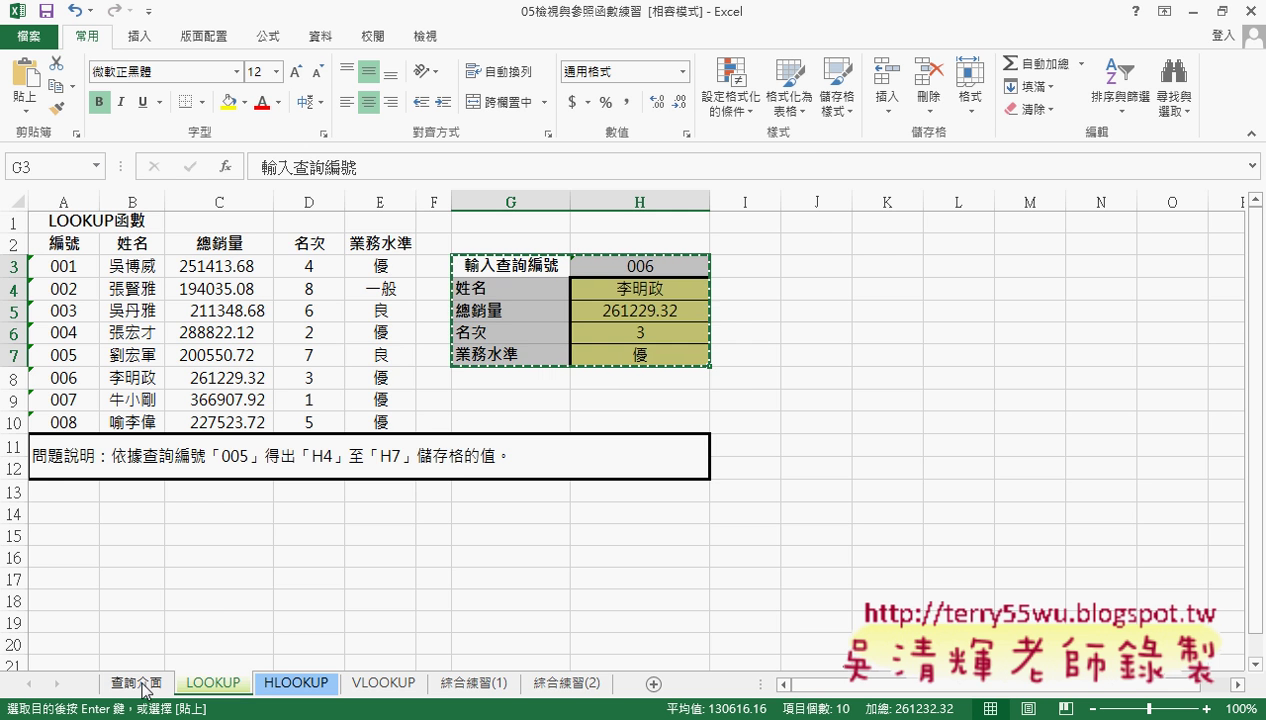
{"action": "left_click", "coordinate": [144, 686]}
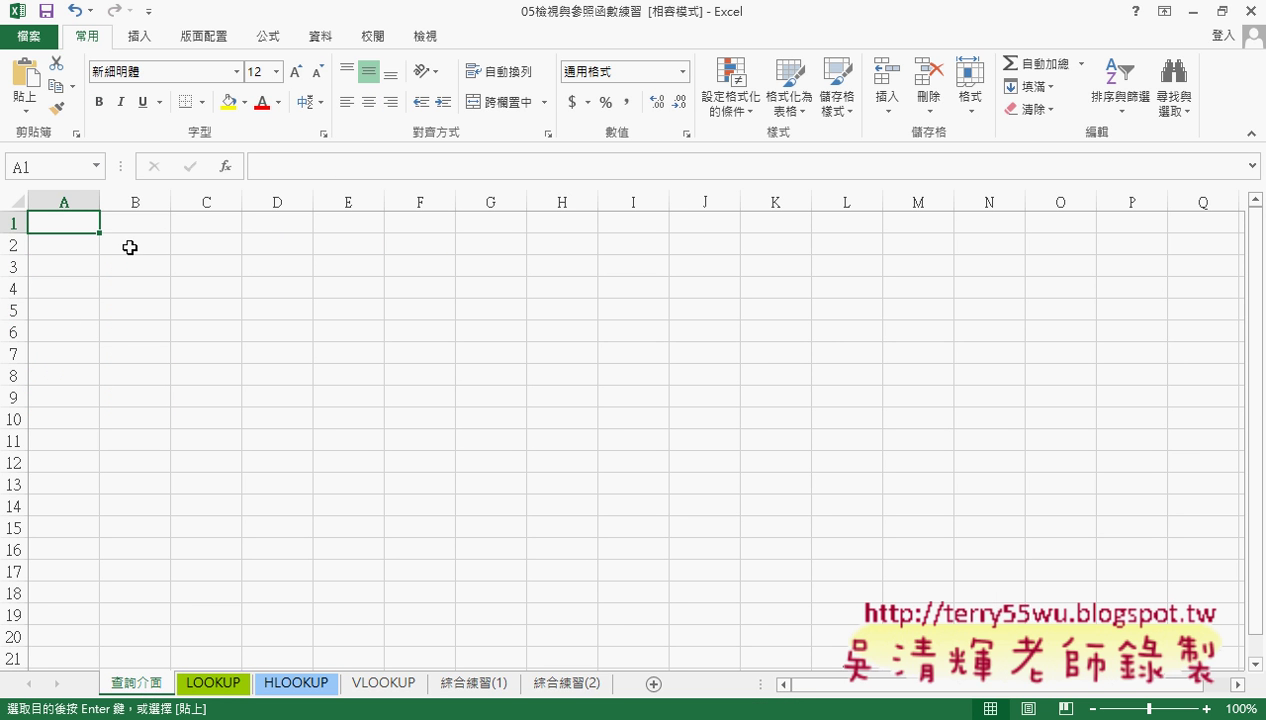
{"action": "left_click", "coordinate": [147, 249]}
{"action": "key", "text": "Return"}
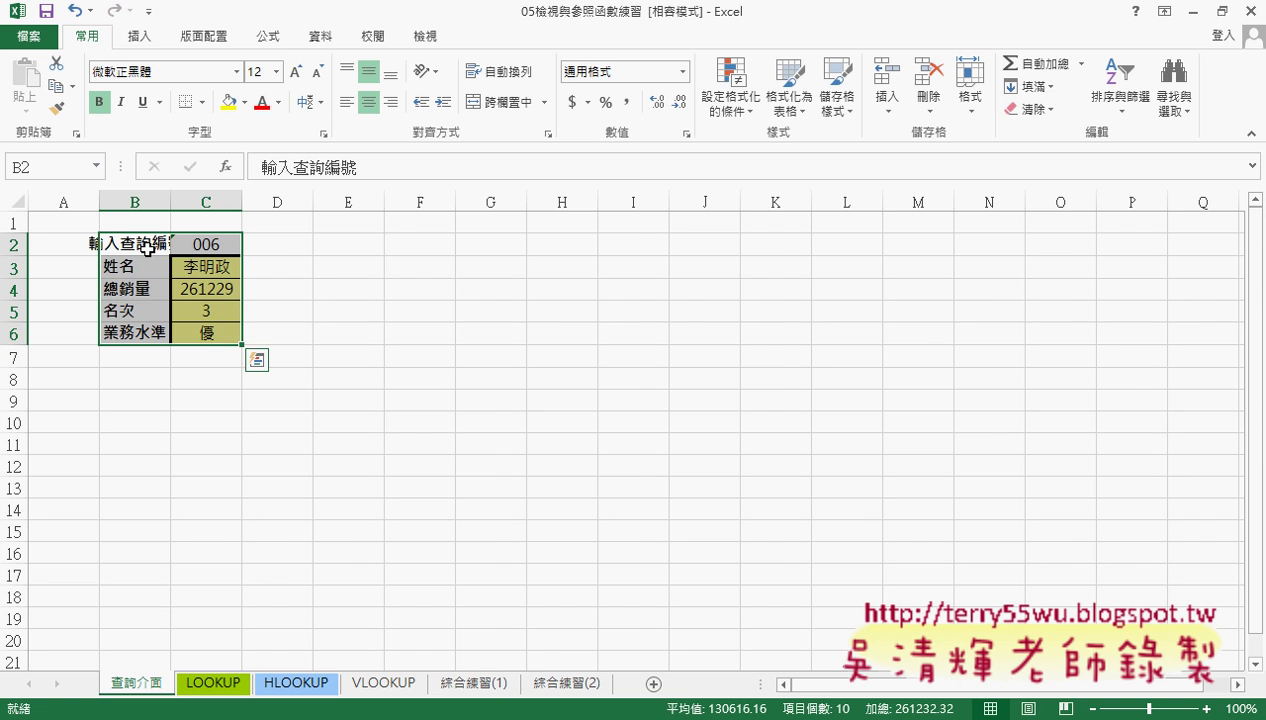
- Autofit column B and widen column C so 261229.32 shows fully
{"action": "double_click", "coordinate": [171, 199]}
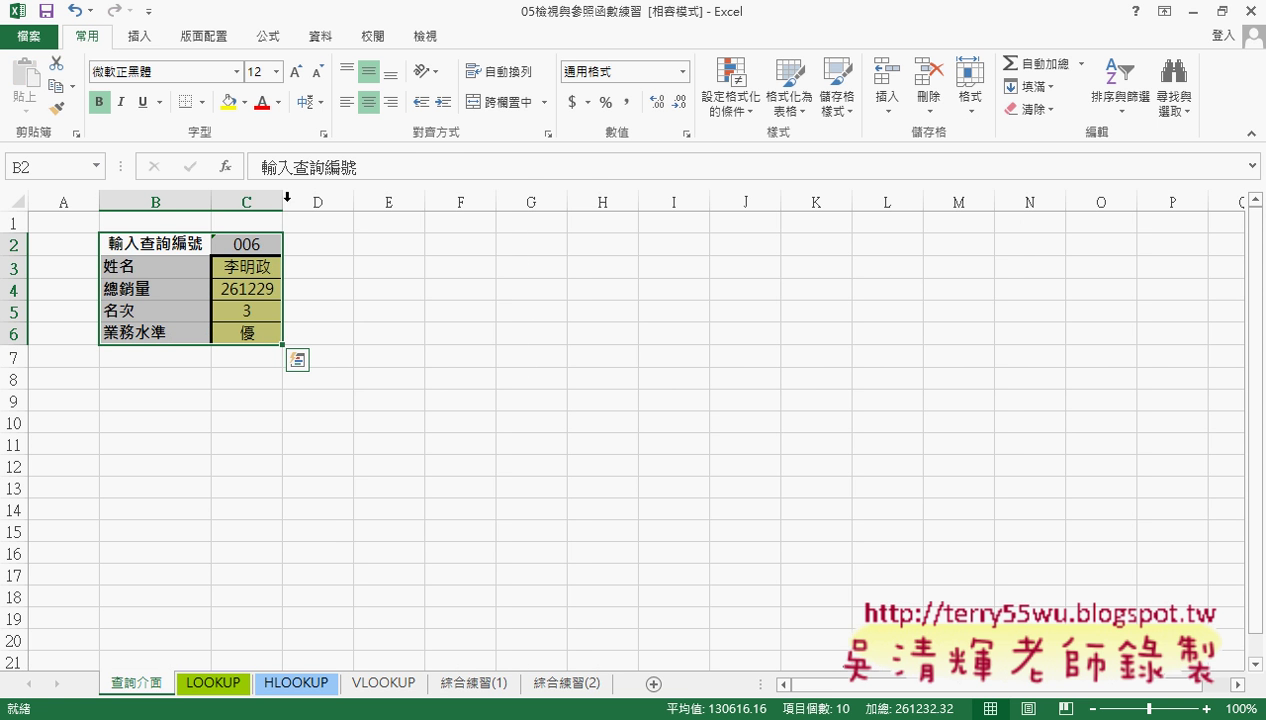
{"action": "left_click_drag", "start_coordinate": [287, 202], "coordinate": [385, 202]}
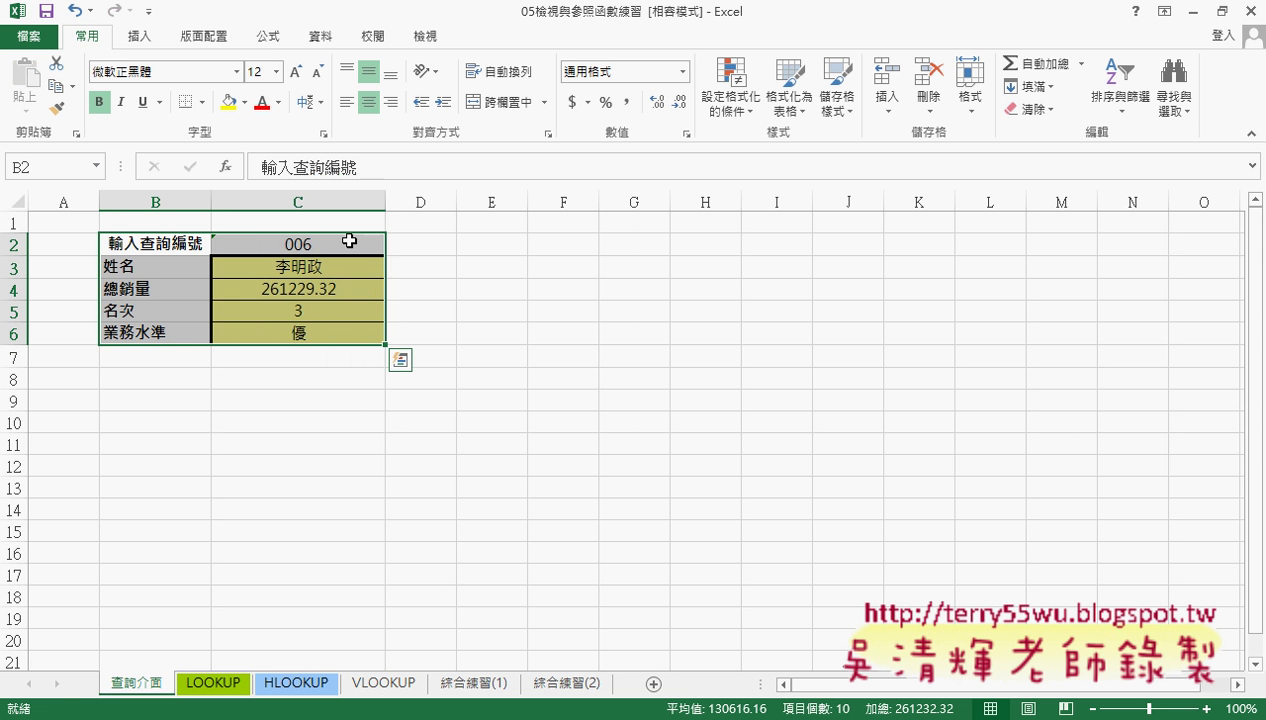
{"action": "left_click", "coordinate": [345, 243]}
- Review the ID cells on the LOOKUP sheet, then return to 查詢介面
{"action": "left_click", "coordinate": [213, 684]}
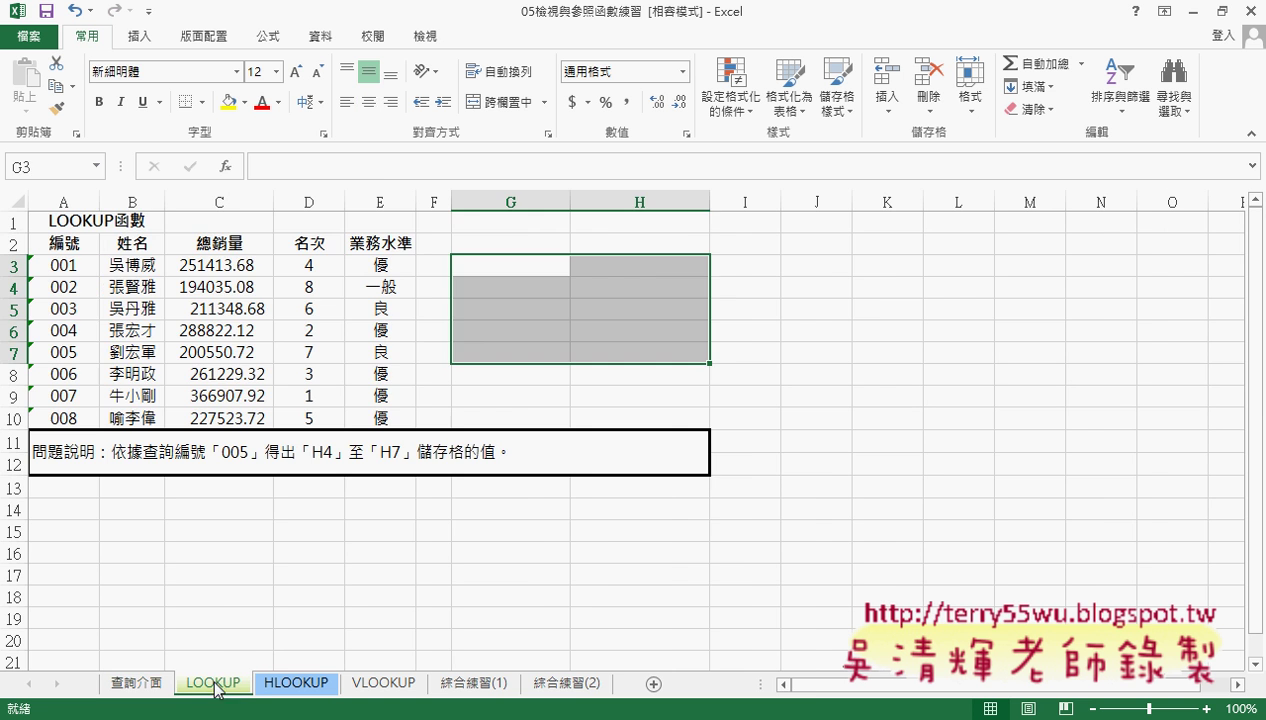
{"action": "mouse_move", "coordinate": [92, 267]}
{"action": "left_mouse_down"}
{"action": "mouse_move", "coordinate": [101, 331]}
{"action": "mouse_move", "coordinate": [415, 418]}
{"action": "left_mouse_up"}
{"action": "left_click", "coordinate": [133, 684]}
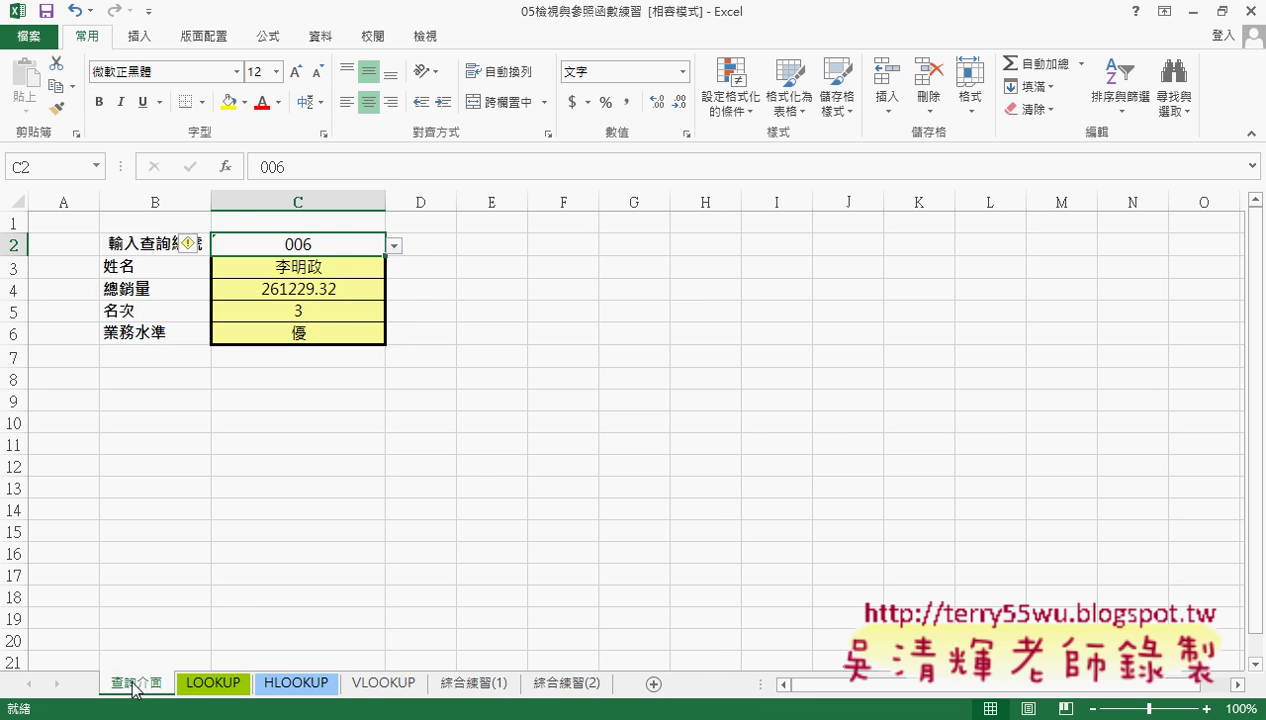
- Switch the C2 query ID to 003, then 002, and inspect C3's LOOKUP formula
{"action": "left_click", "coordinate": [395, 245]}
{"action": "left_click", "coordinate": [378, 293]}
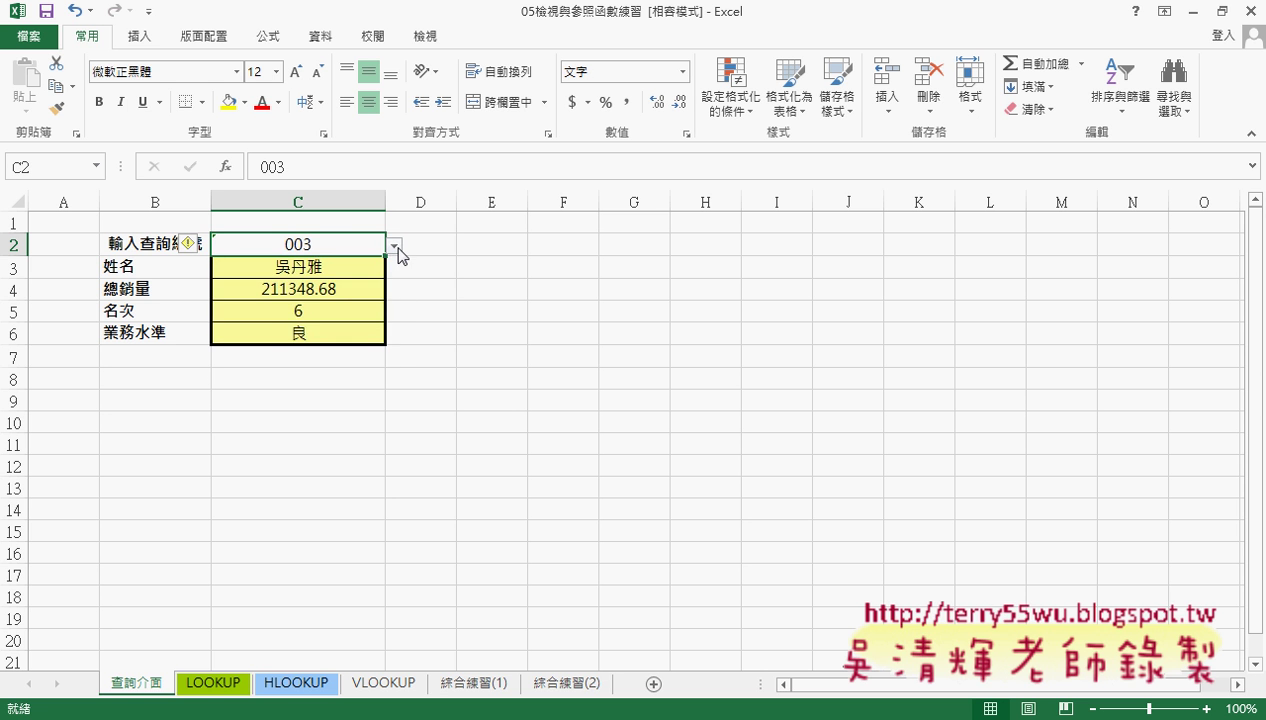
{"action": "left_click", "coordinate": [395, 245]}
{"action": "left_click", "coordinate": [390, 279]}
{"action": "left_click", "coordinate": [326, 268]}
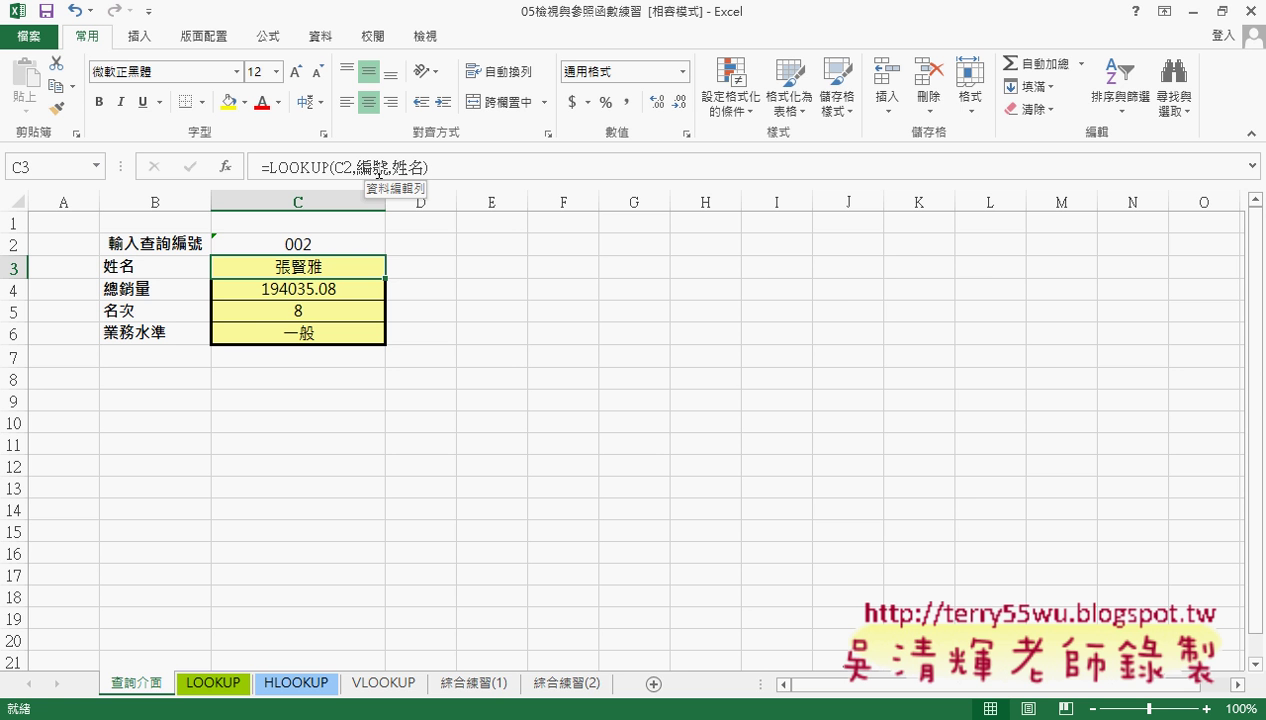
{"action": "left_click", "coordinate": [283, 40]}
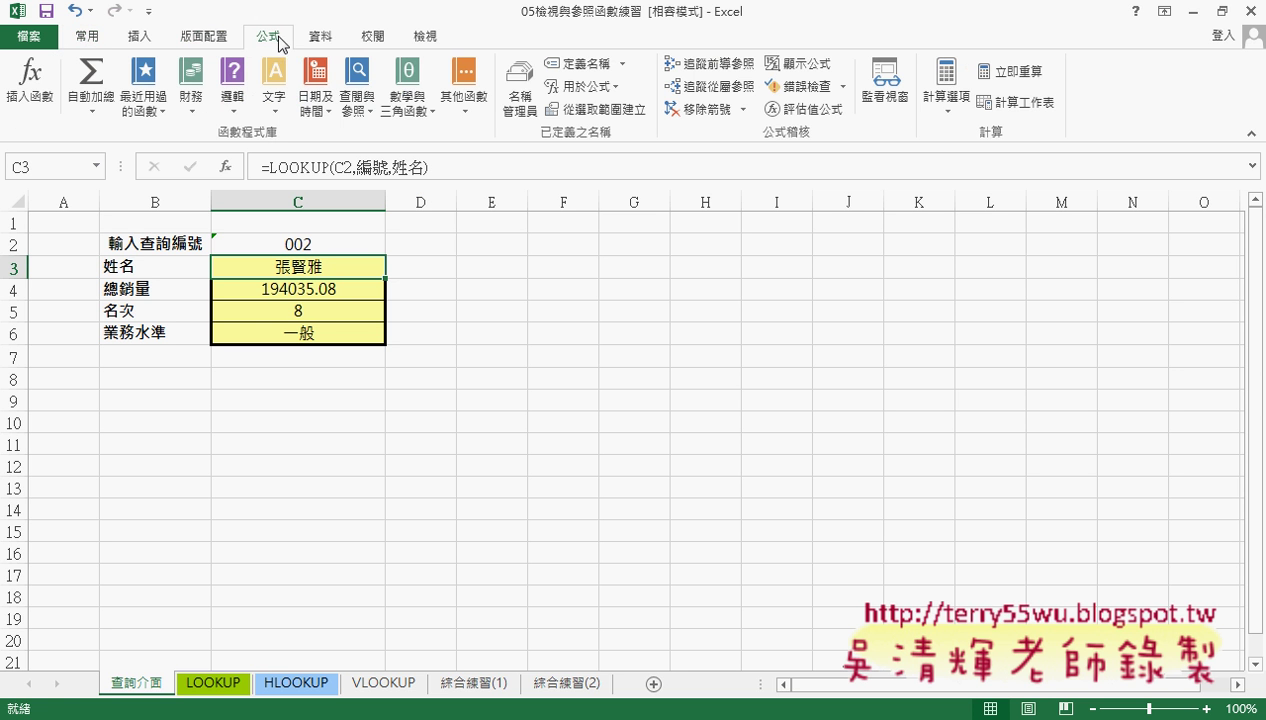
{"action": "left_click", "coordinate": [522, 100]}
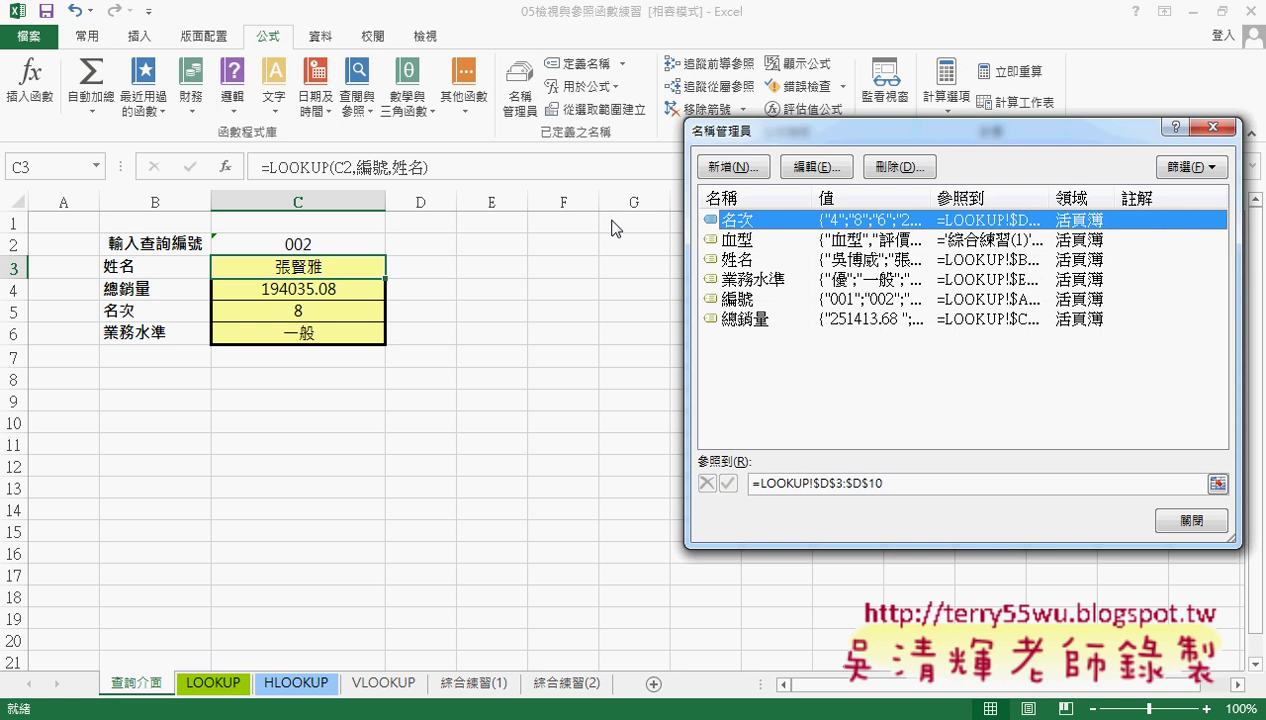
{"action": "left_click", "coordinate": [818, 262]}
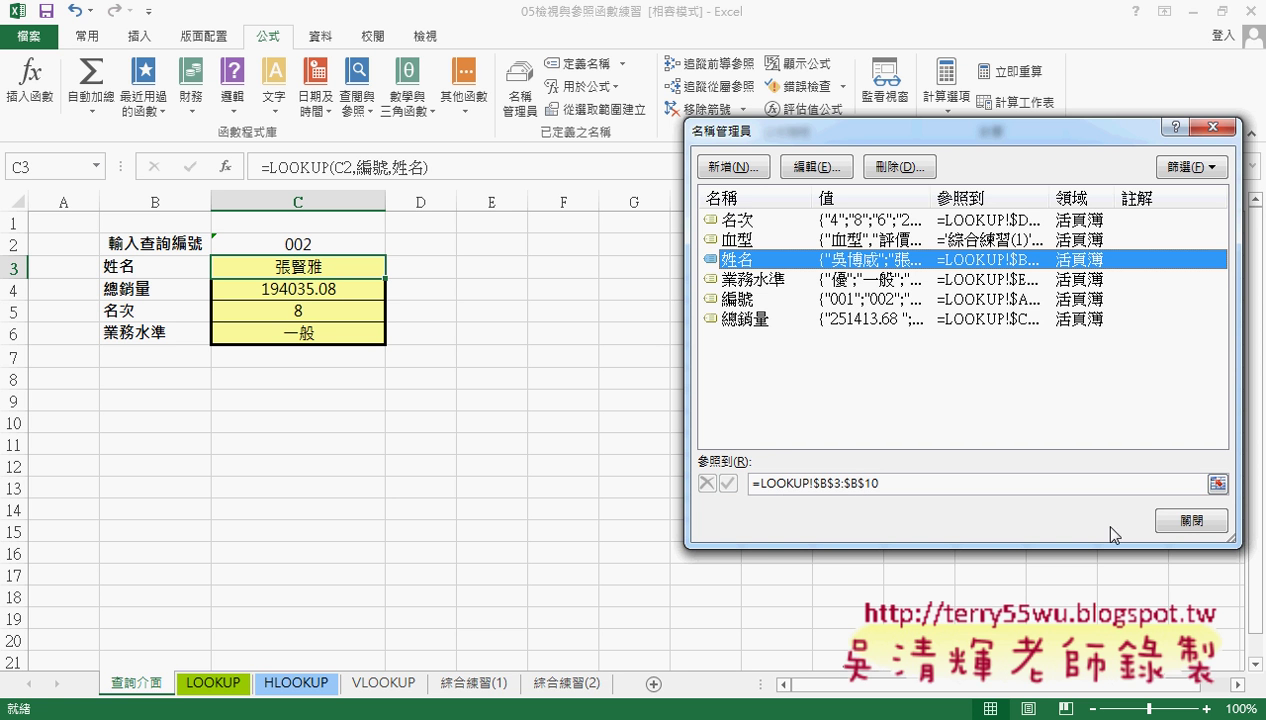
{"action": "left_click", "coordinate": [1182, 522]}
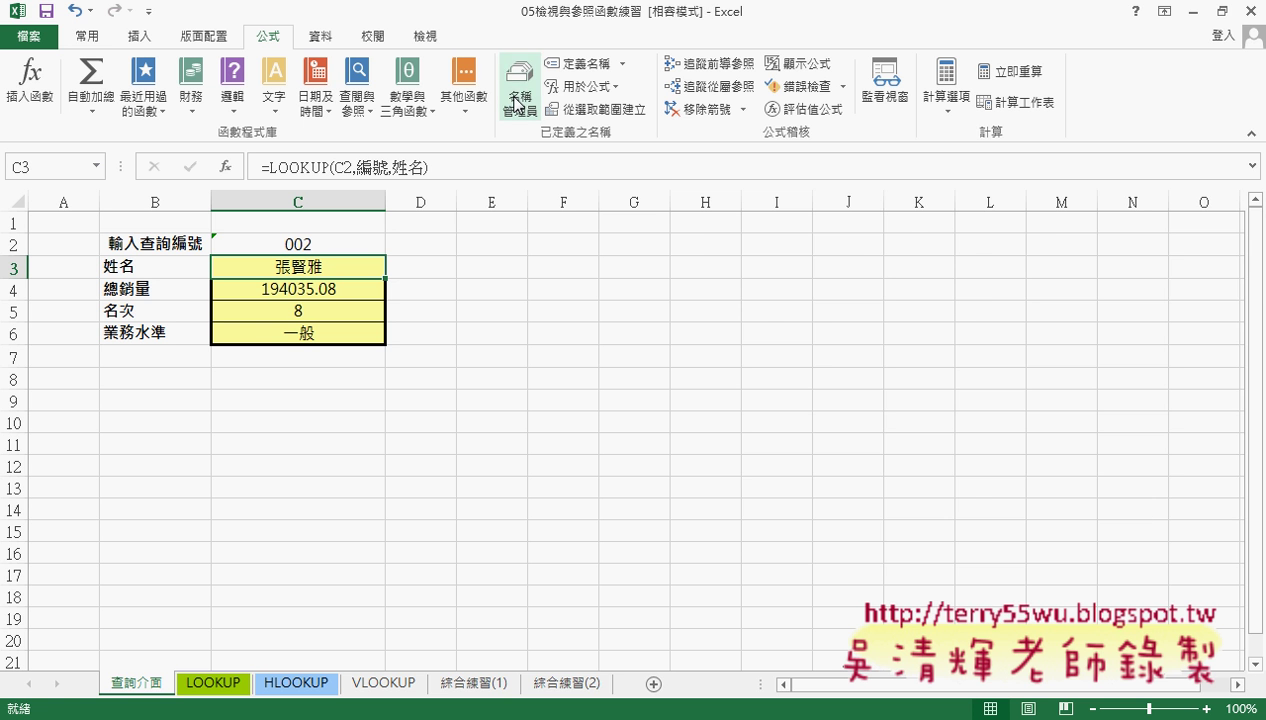
{"action": "left_click", "coordinate": [517, 100]}
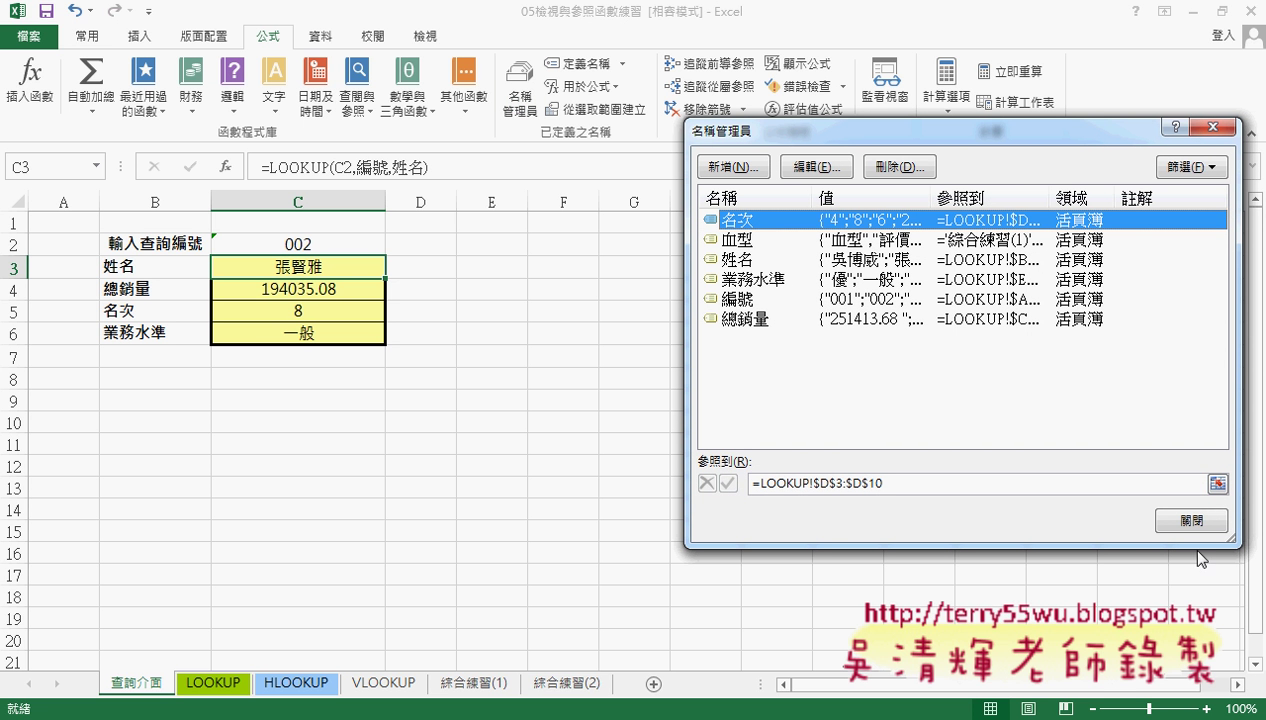
{"action": "left_click", "coordinate": [1191, 522]}
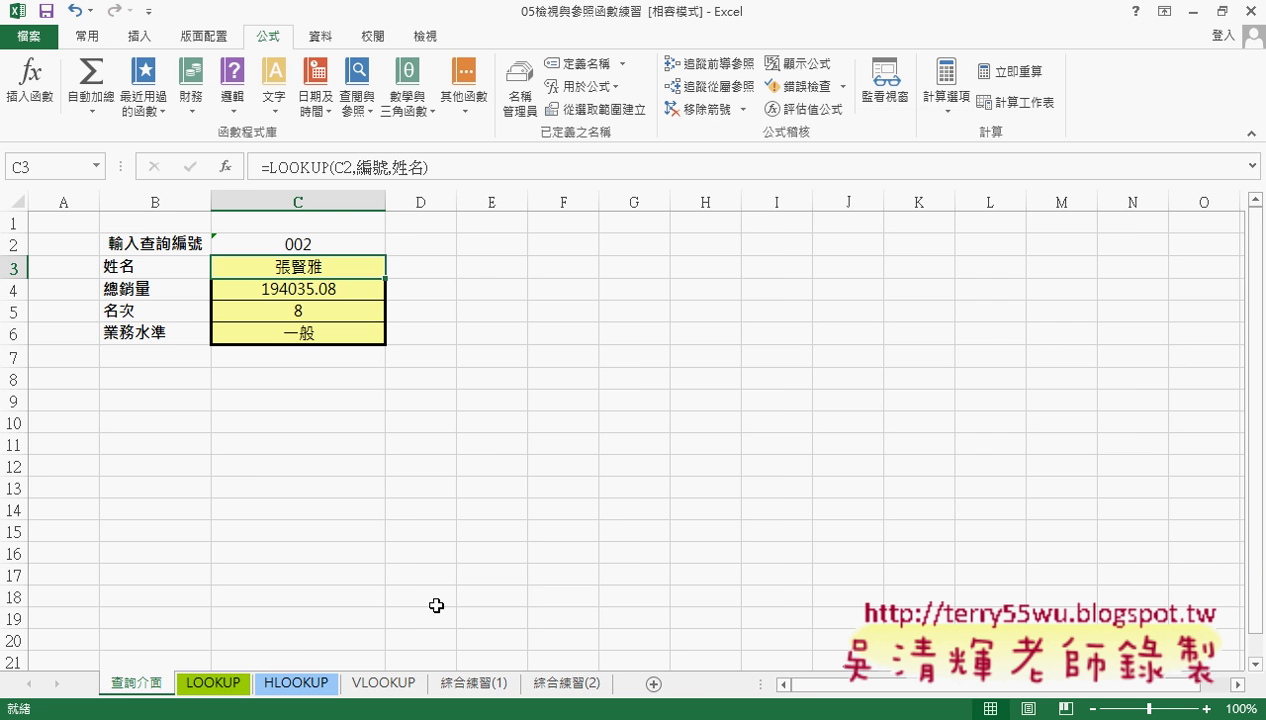
{"action": "left_click", "coordinate": [213, 683]}
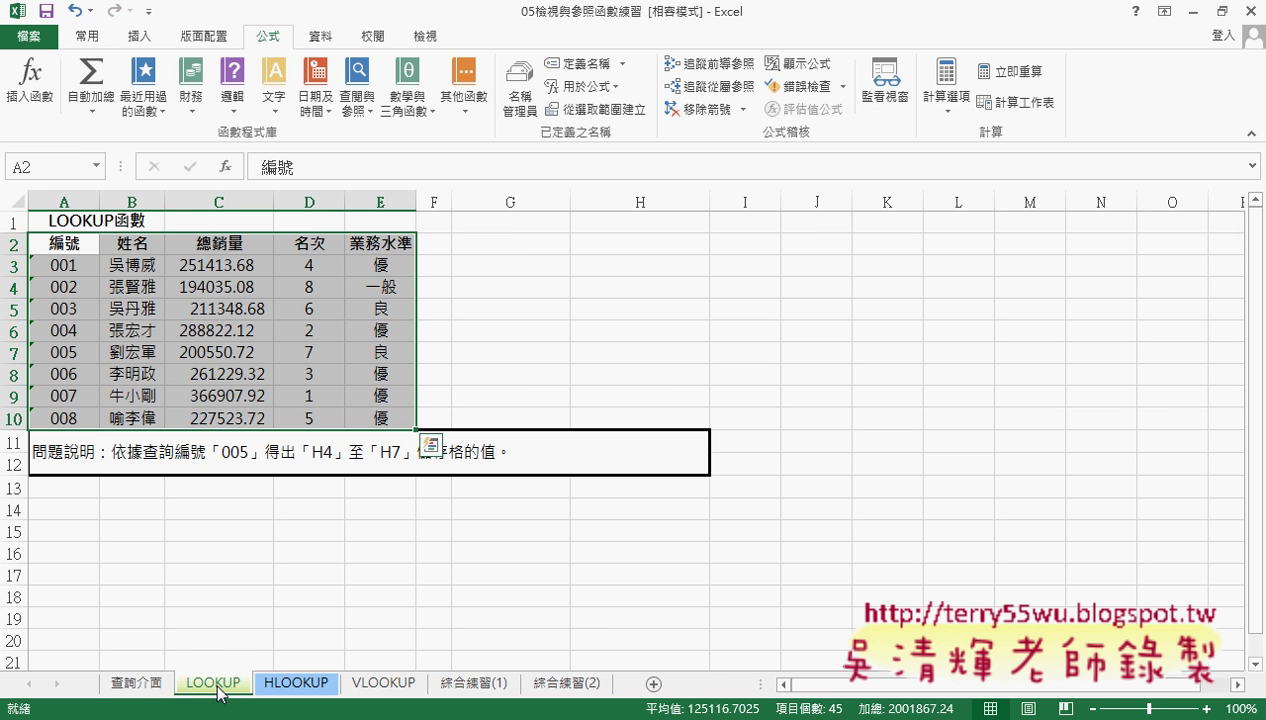
{"action": "left_click", "coordinate": [151, 685]}
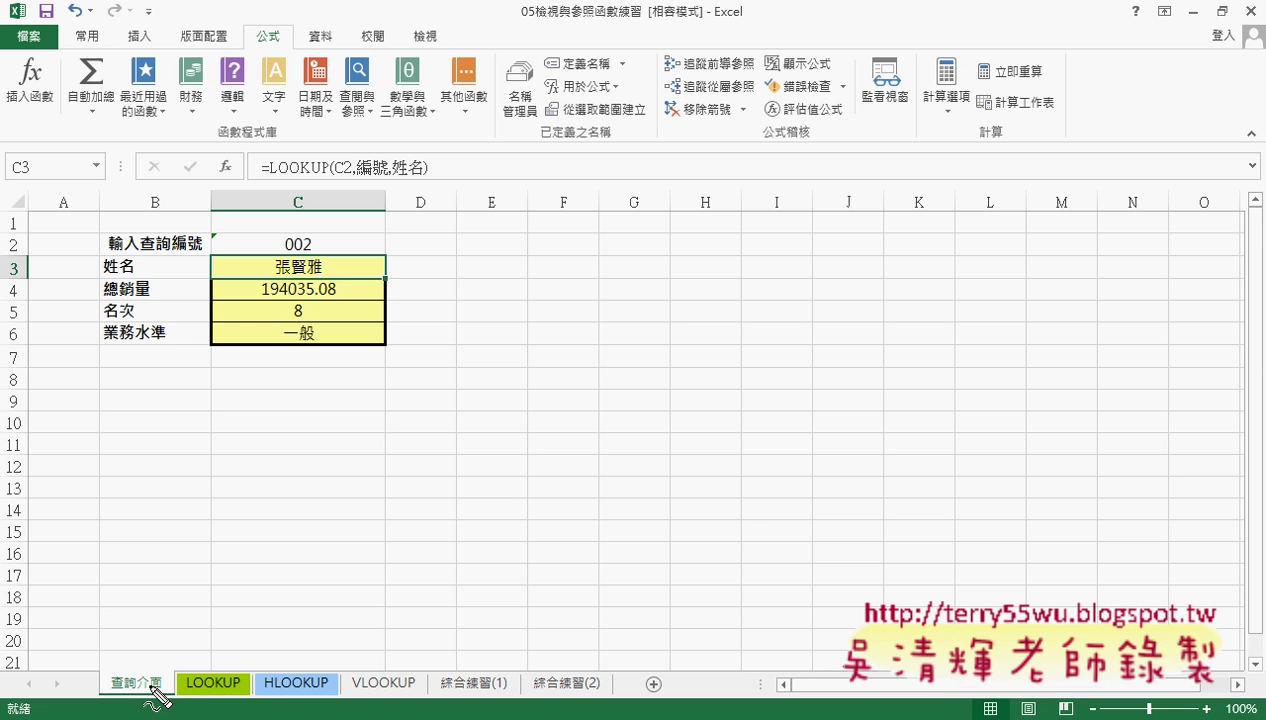
{"action": "left_click_drag", "start_coordinate": [153, 692], "coordinate": [245, 704]}
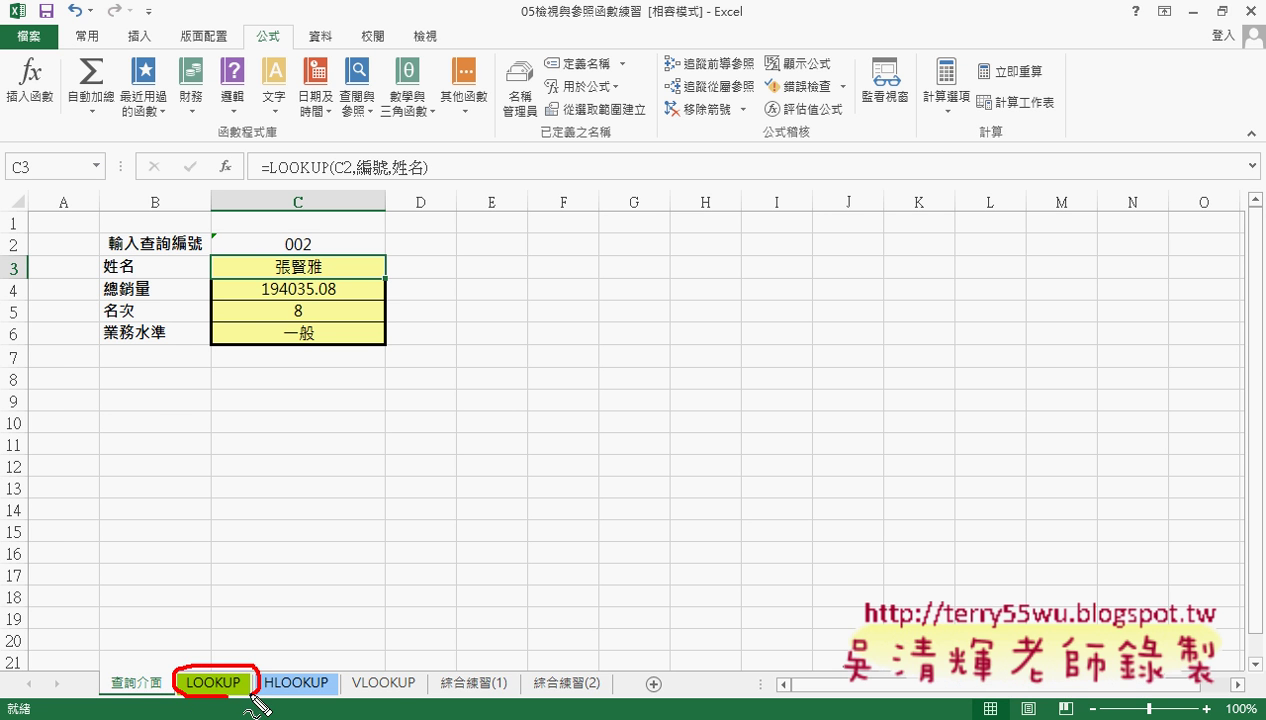
{"action": "mouse_move", "coordinate": [398, 706]}
{"action": "left_mouse_down"}
{"action": "mouse_move", "coordinate": [418, 680]}
{"action": "mouse_move", "coordinate": [405, 707]}
{"action": "left_mouse_up"}
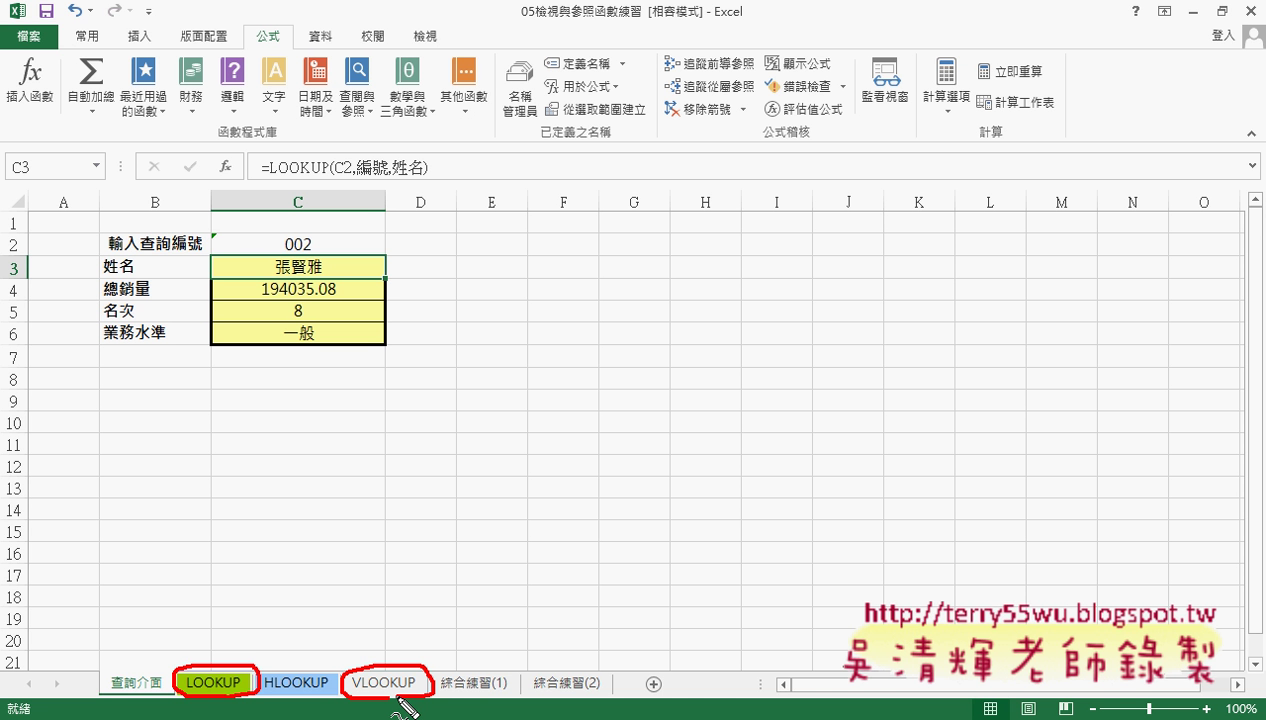
{"action": "key", "text": "Escape"}
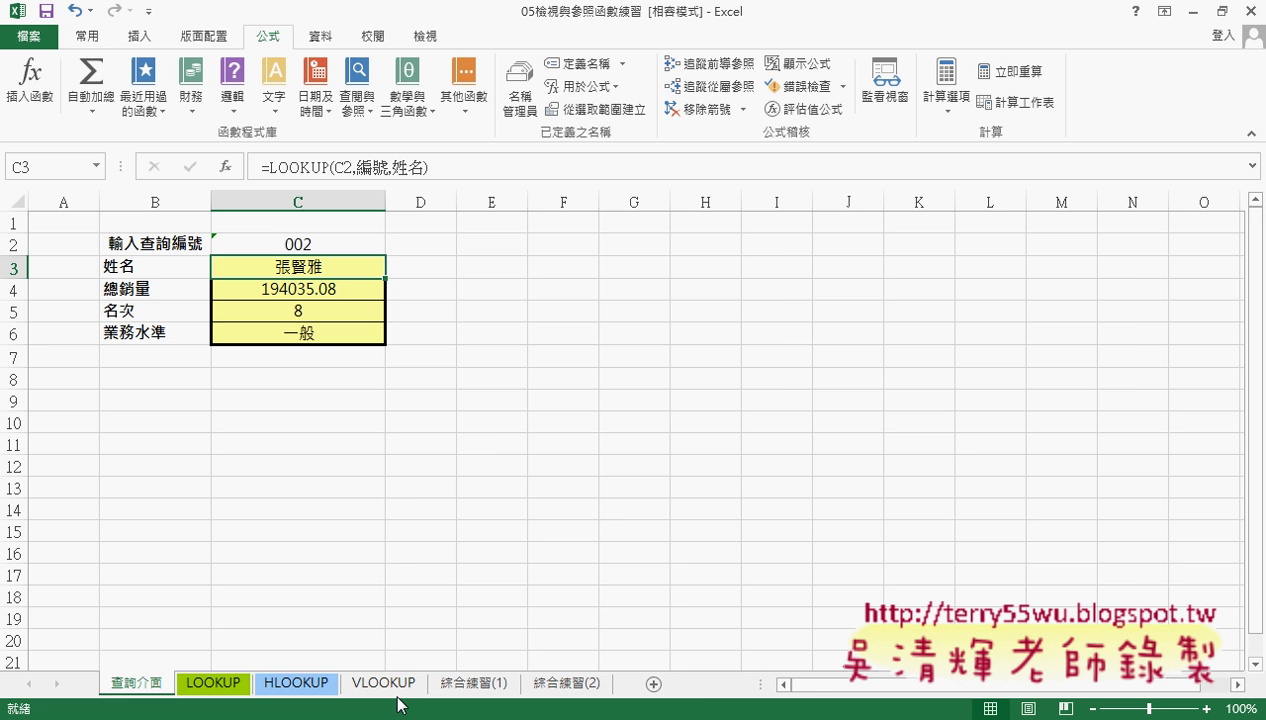
- Select A2:E10 on LOOKUP, try 從選取範圍建立 without 最左欄, then cancel
{"action": "left_click", "coordinate": [222, 683]}
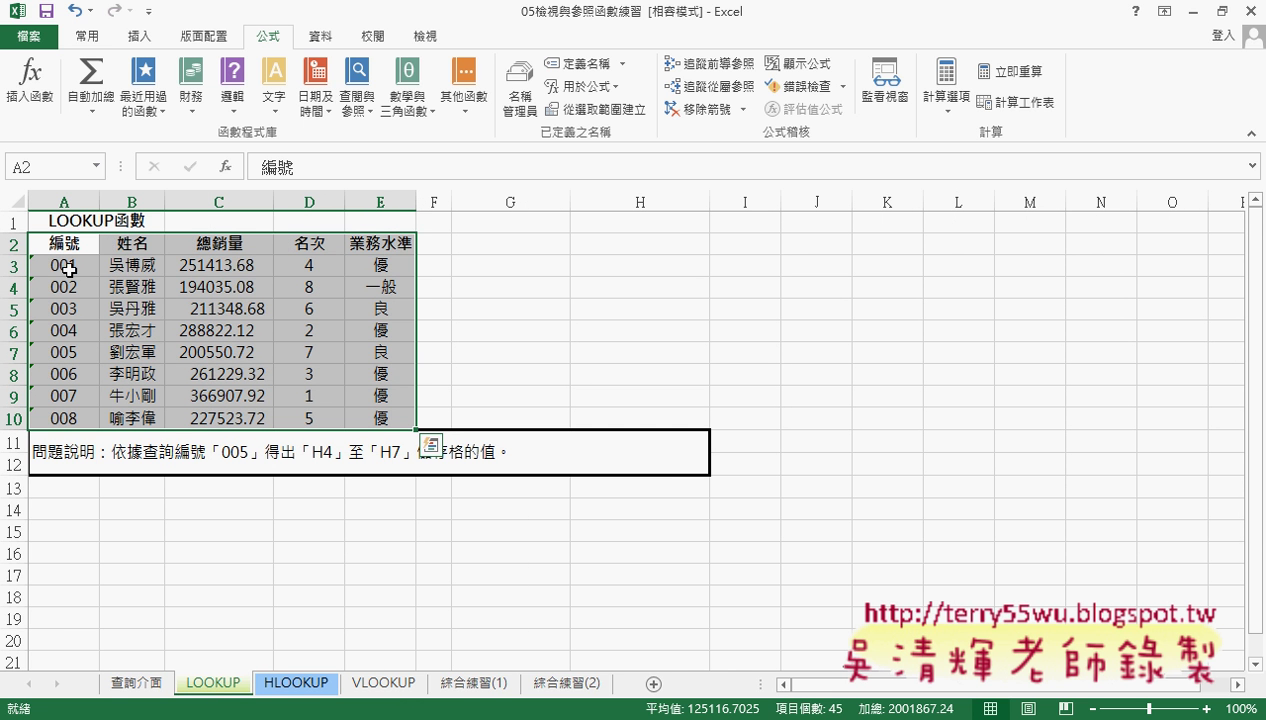
{"action": "mouse_move", "coordinate": [62, 243]}
{"action": "left_mouse_down"}
{"action": "mouse_move", "coordinate": [375, 403]}
{"action": "mouse_move", "coordinate": [381, 421]}
{"action": "left_mouse_up"}
{"action": "left_click", "coordinate": [599, 110]}
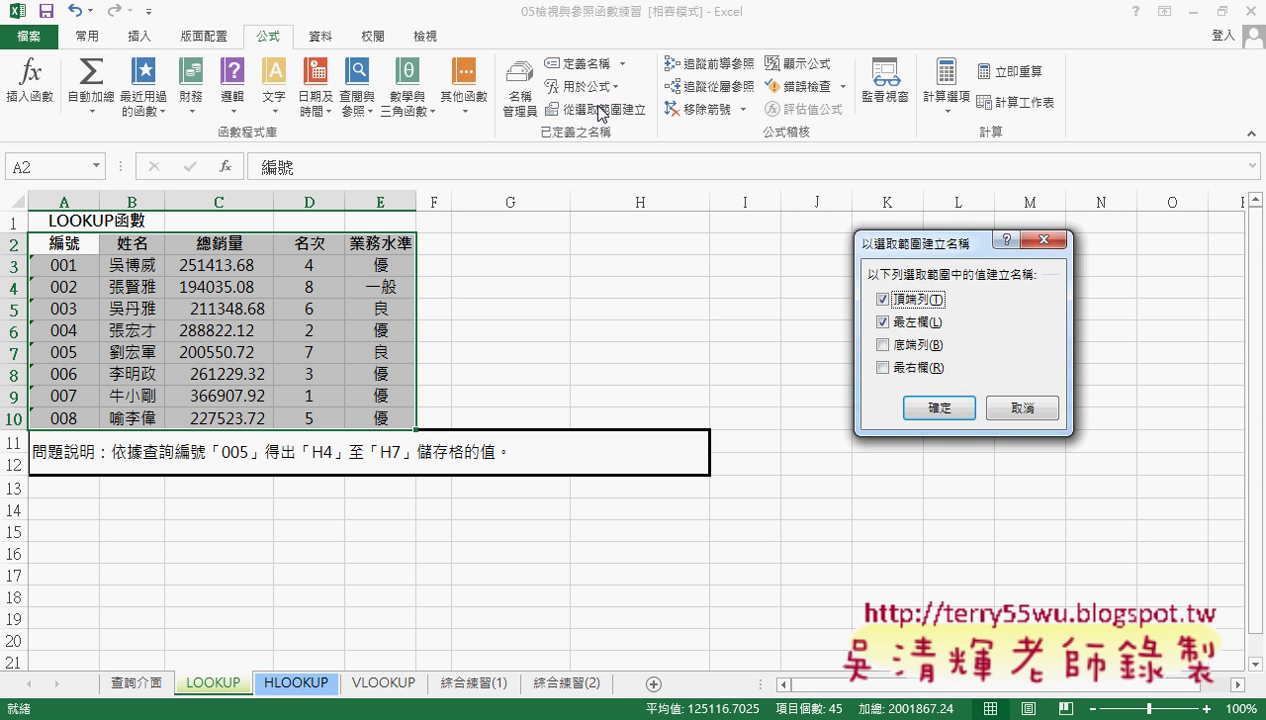
{"action": "left_click", "coordinate": [881, 322]}
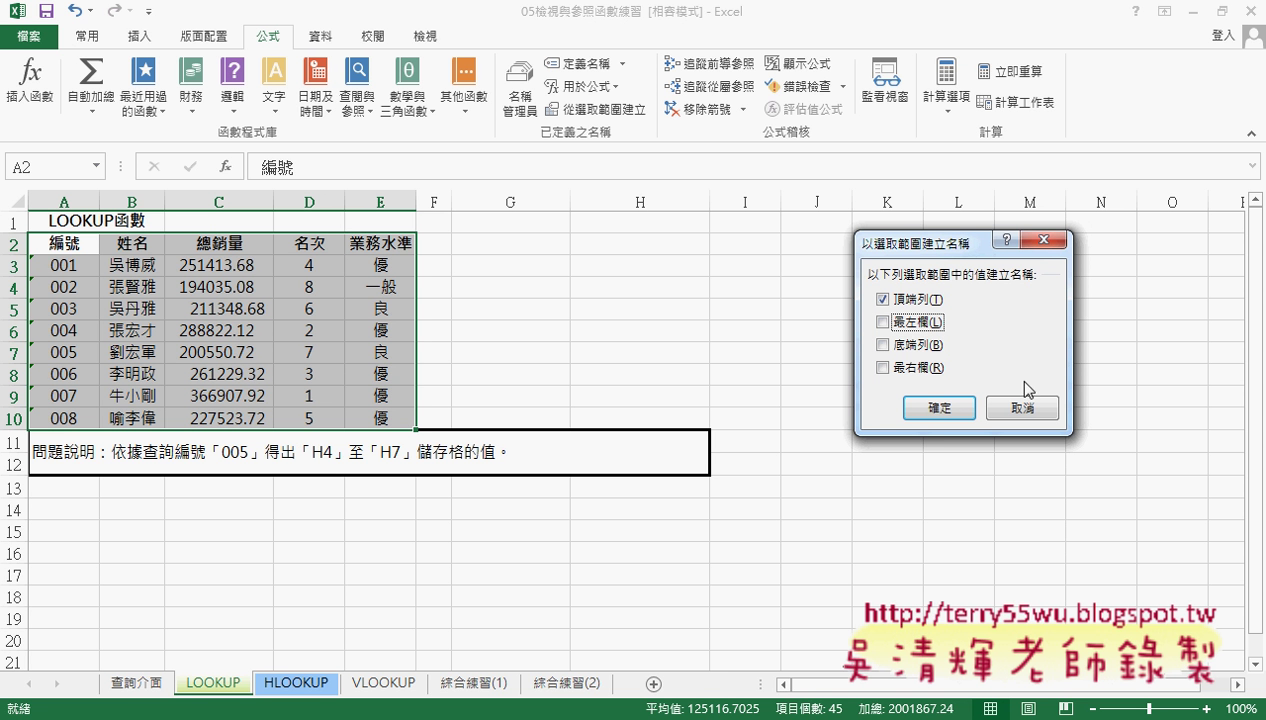
{"action": "left_click", "coordinate": [1011, 418]}
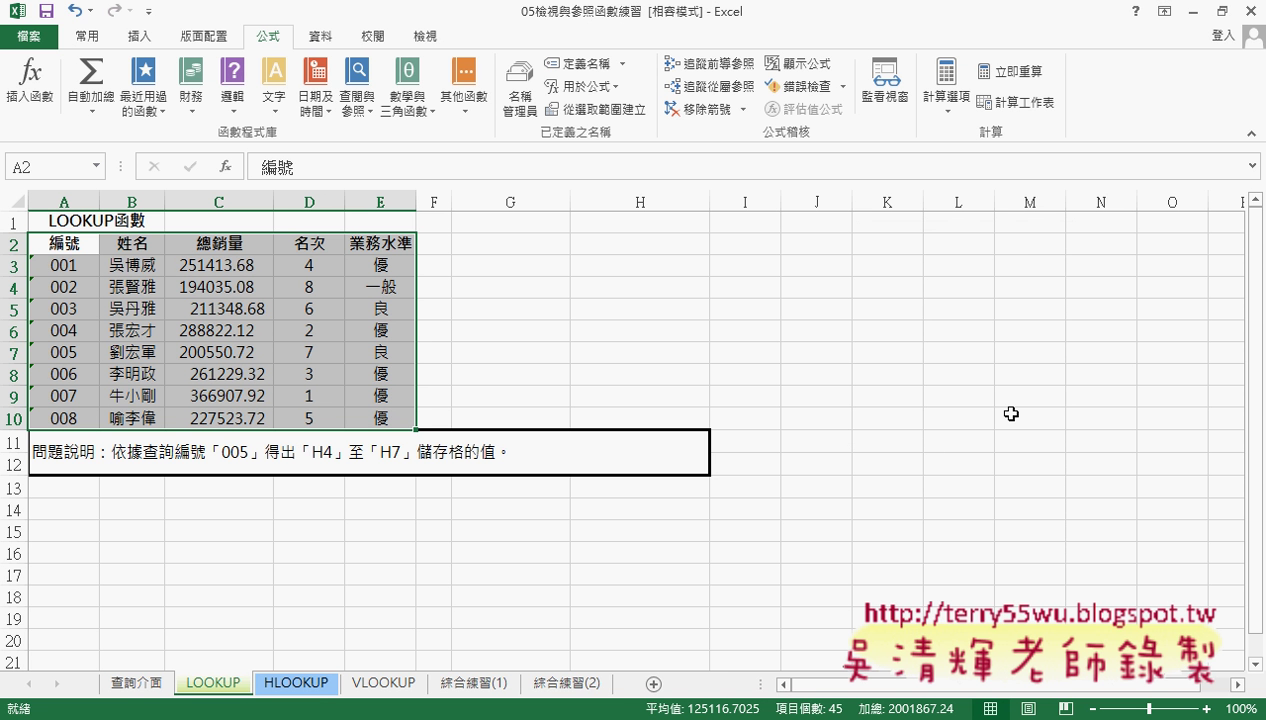